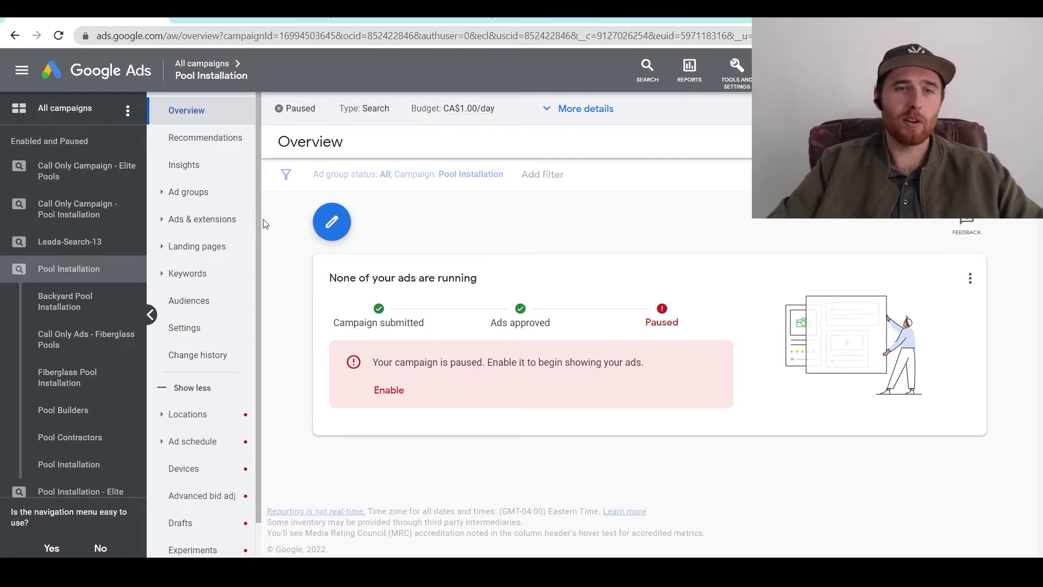
Read the "Ad group: Definition" article in Google Ads Help and return to the Pool Installation campaign in Google Ads
click(249, 8)
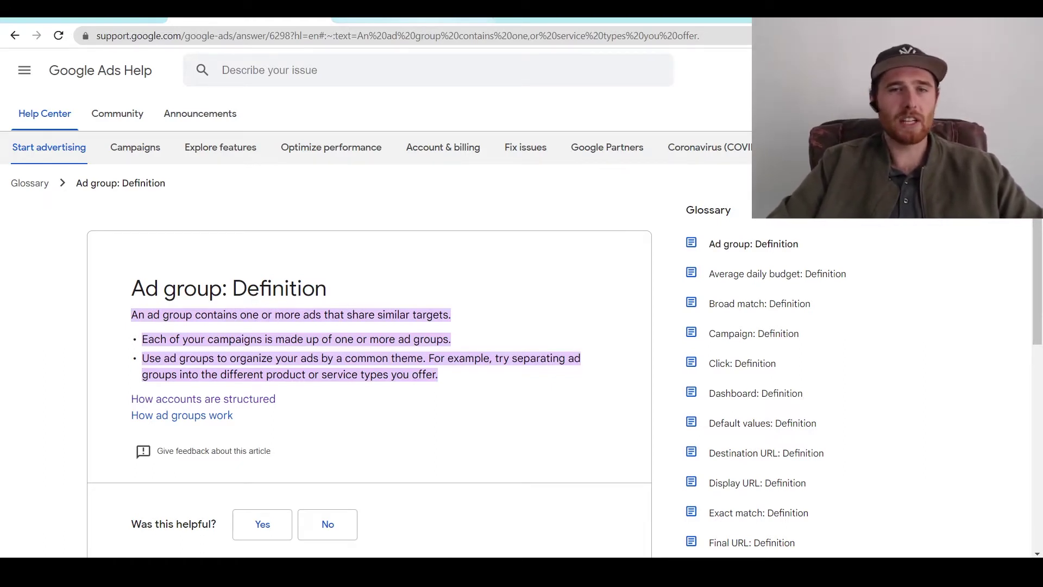
click(423, 19)
click(109, 311)
scroll(105, 363, down, 1)
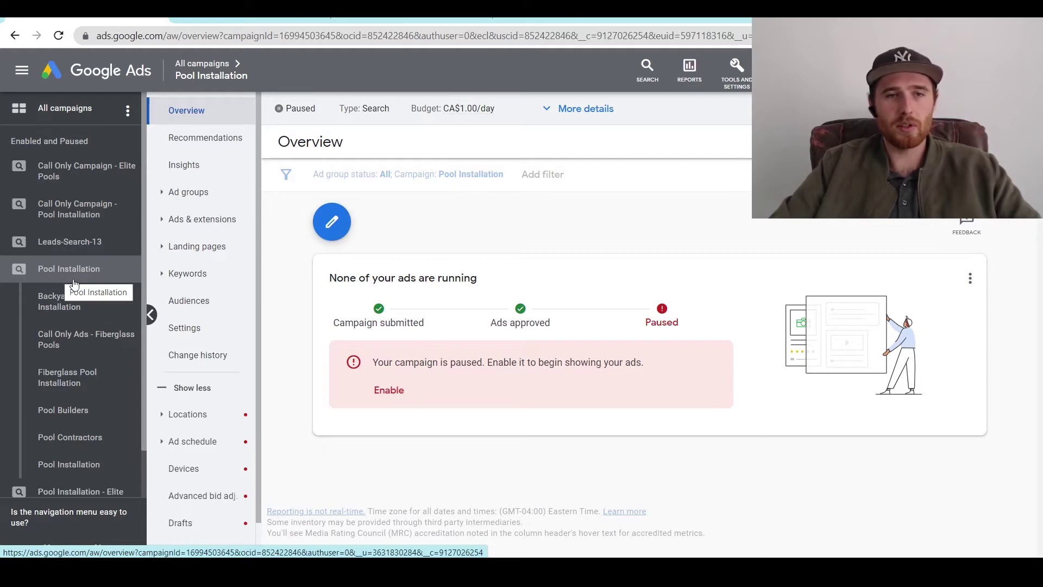
Open the ad groups list of the Pool Installation campaign and look through its existing ad groups
click(189, 201)
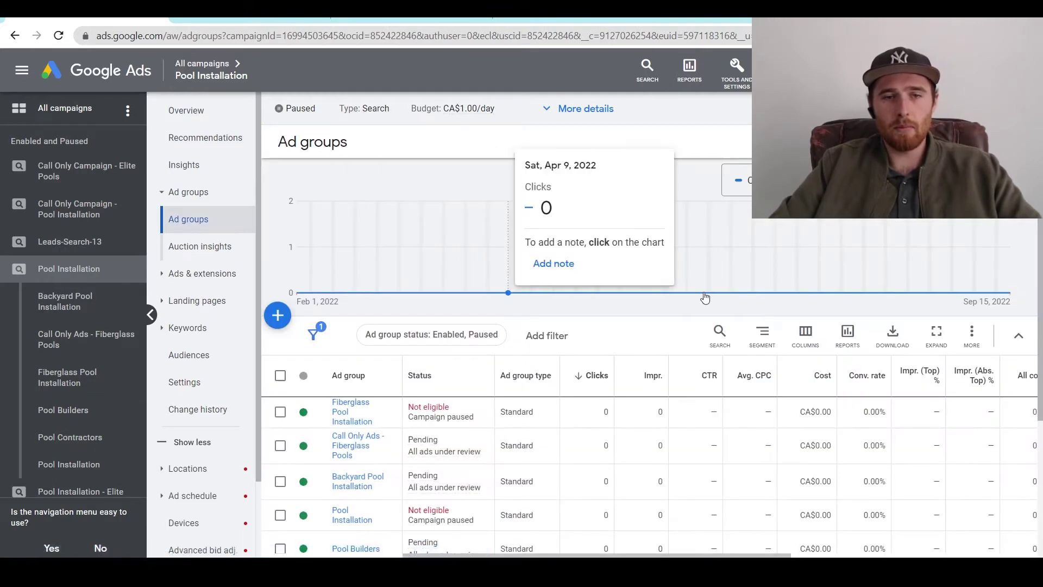
scroll(571, 326, down, 1)
scroll(571, 353, down, 3)
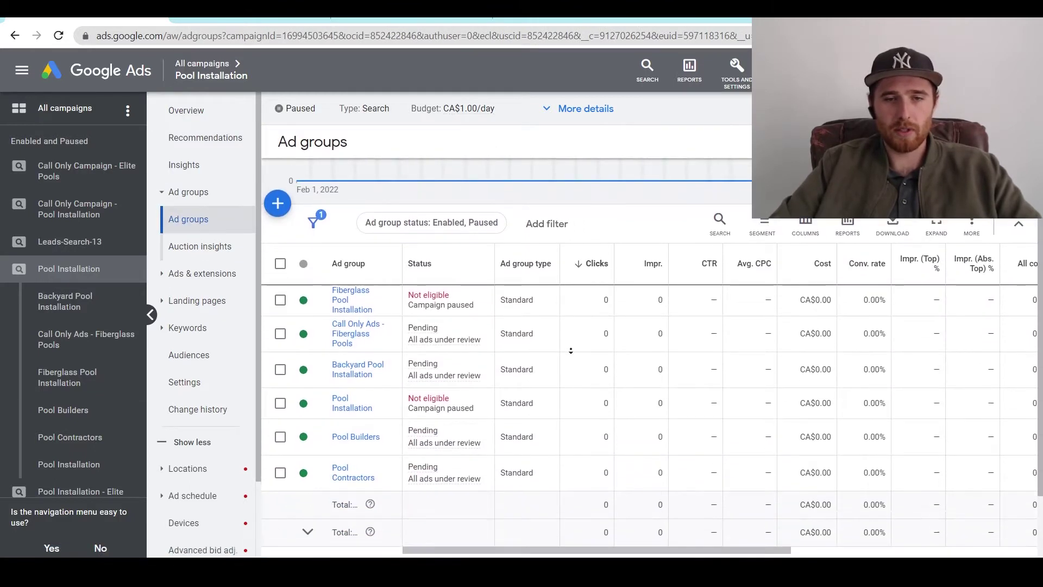
scroll(657, 329, up, 3)
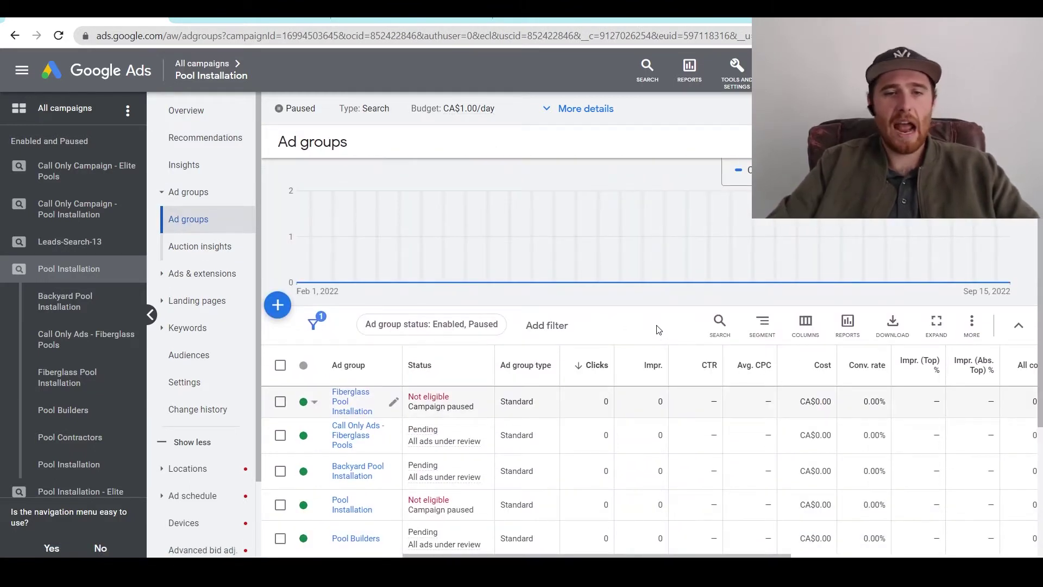
scroll(659, 318, down, 2)
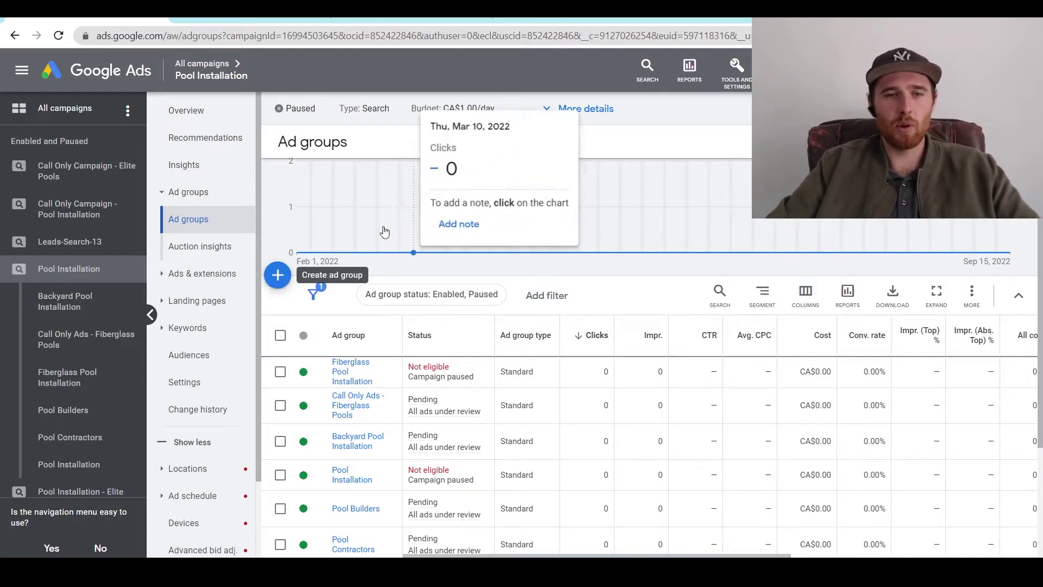
Start a new ad group in the Pool Installation campaign and name it "Pool Builders"
click(277, 276)
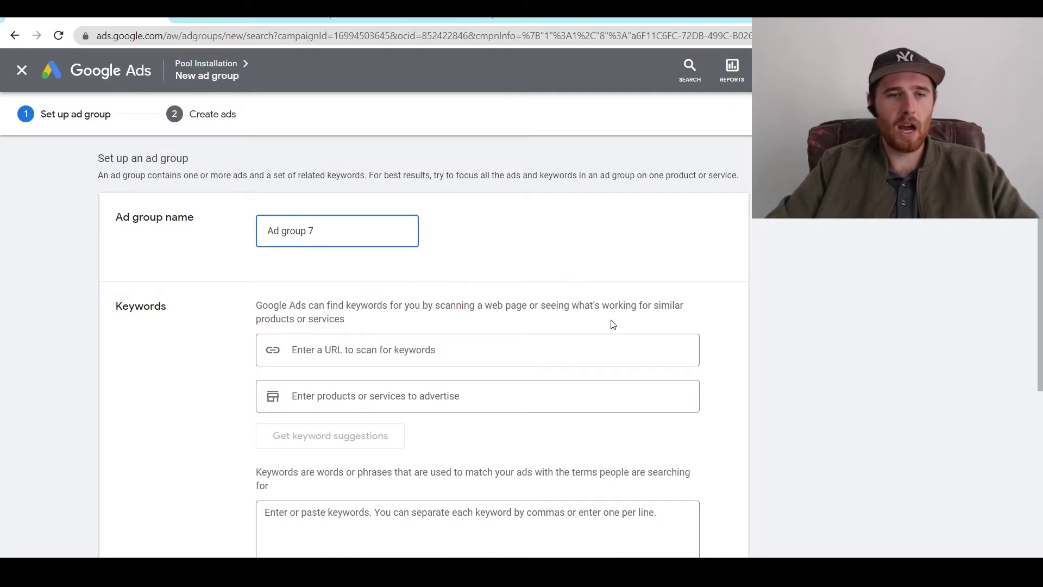
drag(343, 231, 178, 251)
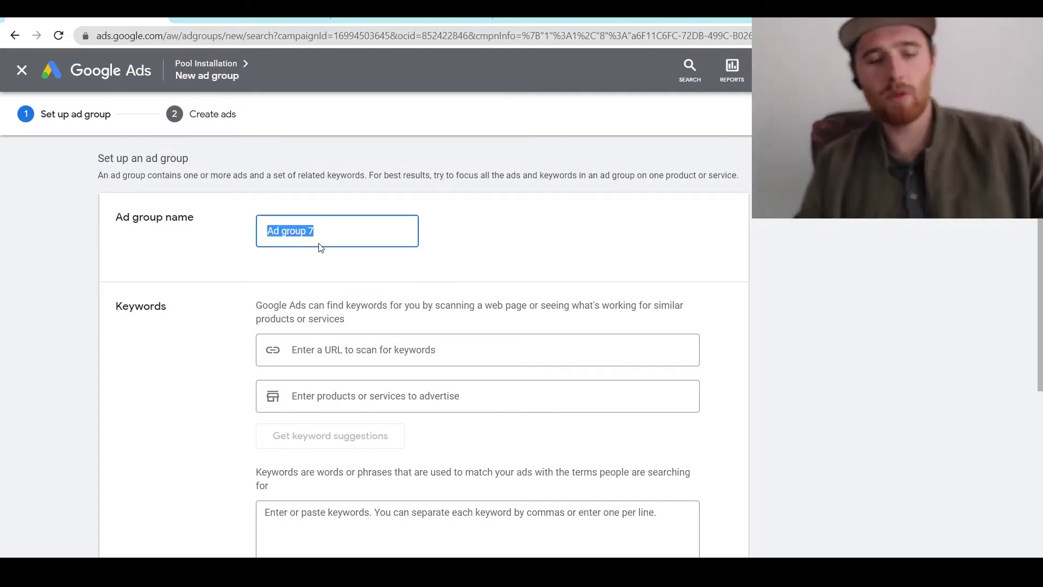
text(Pool)
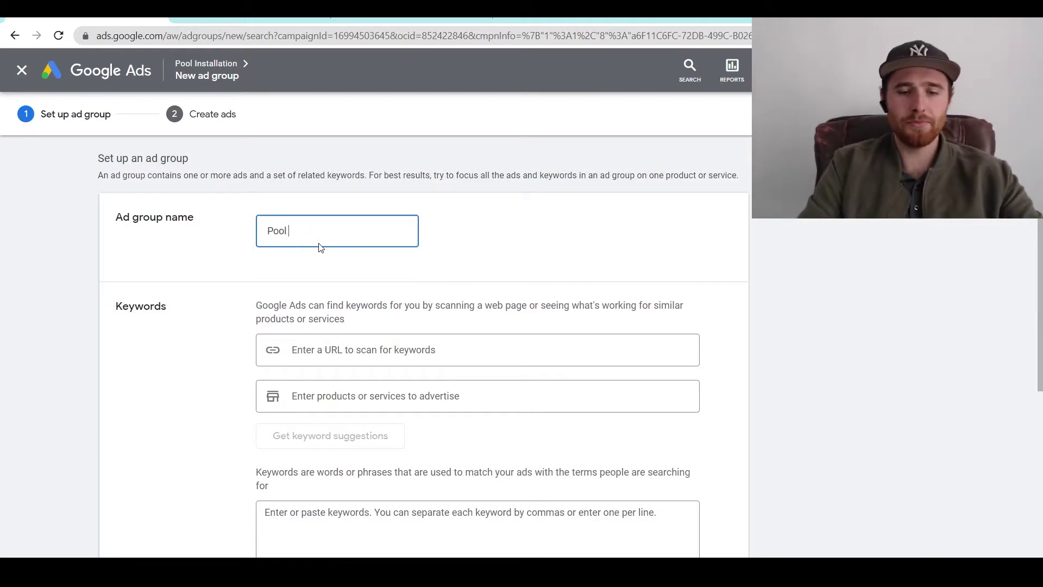
text( Builders)
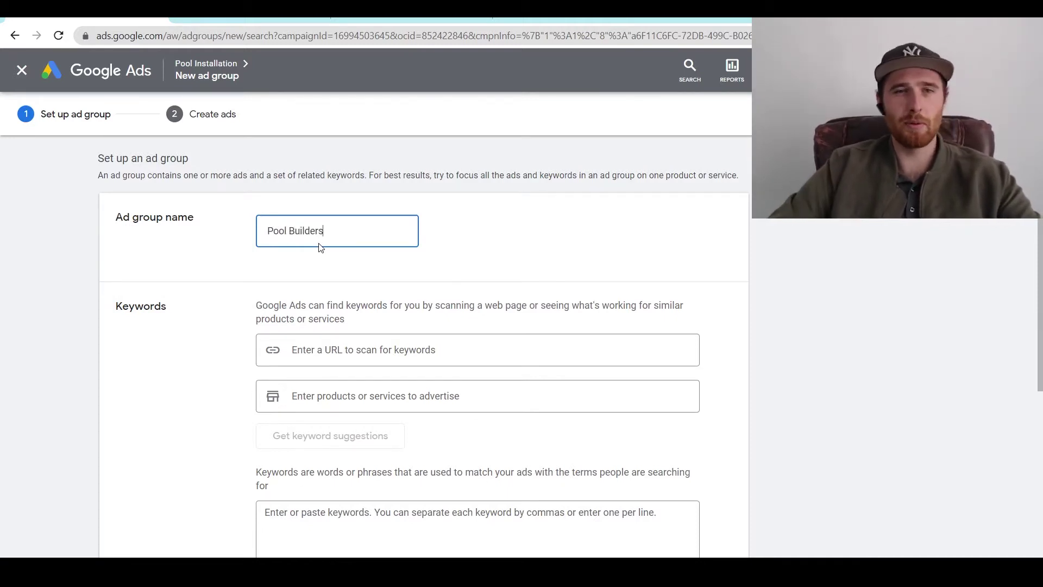
scroll(570, 221, down, 3)
scroll(513, 211, up, 3)
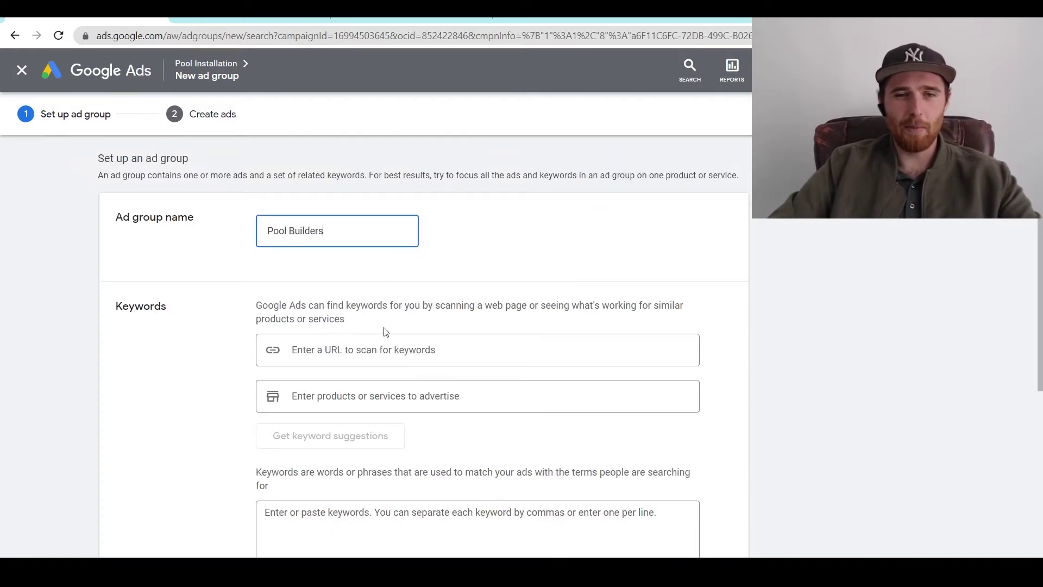
click(370, 388)
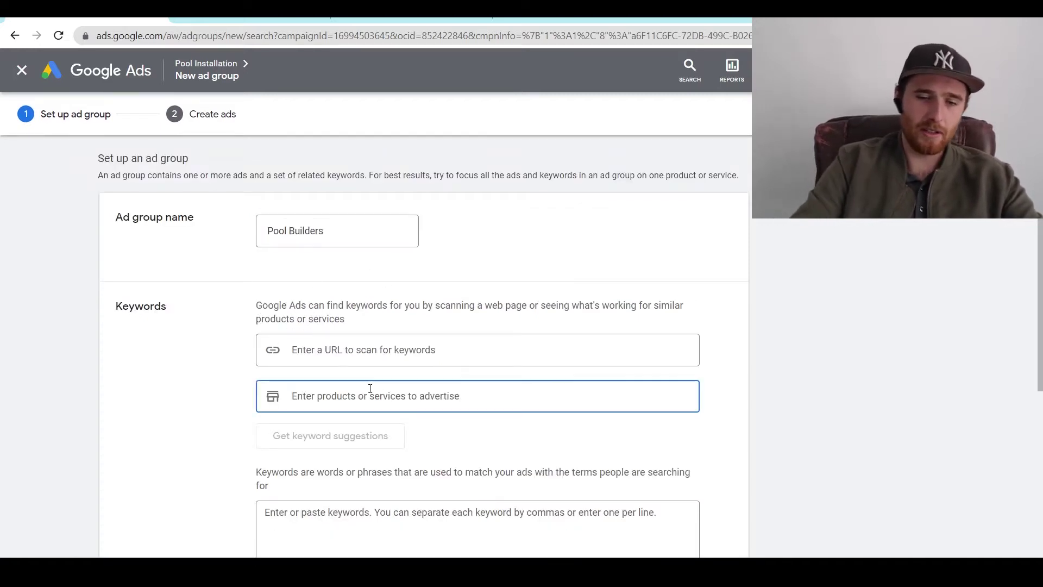
text(builder)
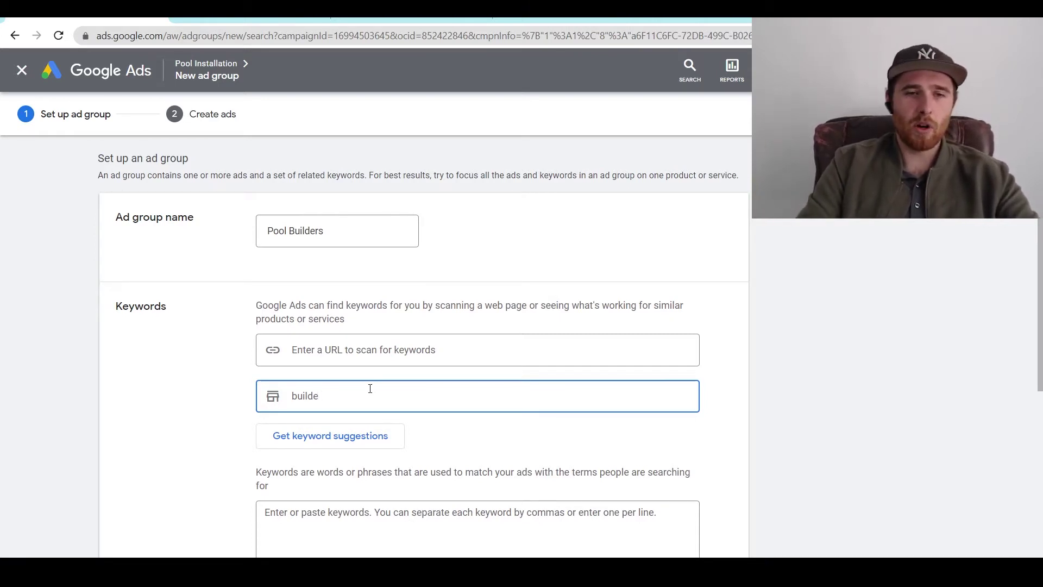
key(BackSpace)
key(BackSpace)
key(BackSpace)
key(BackSpace)
key(BackSpace)
key(BackSpace)
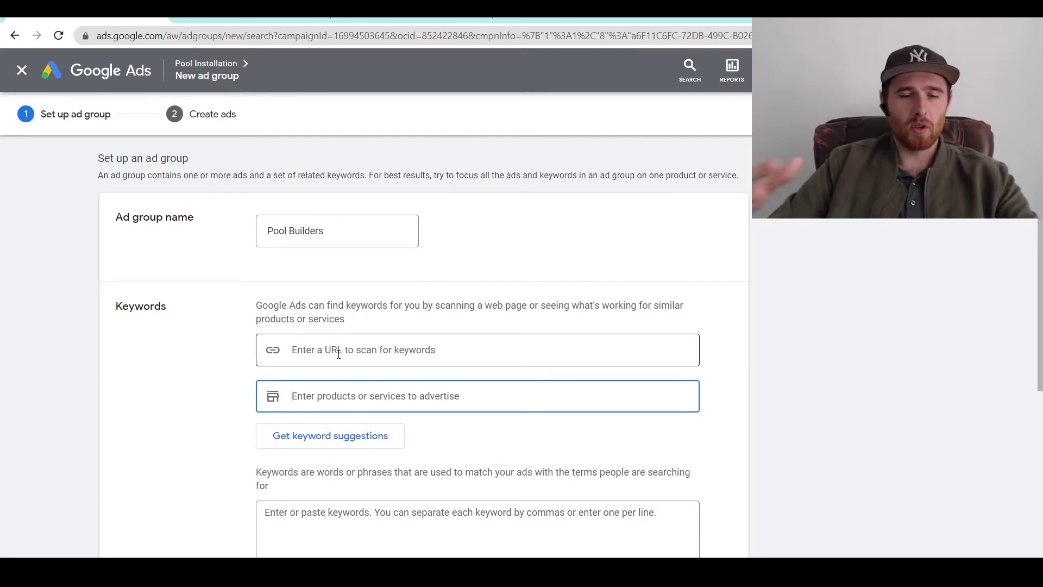
Add "pool builders" as the product or service to advertise, get keyword suggestions for it, and look through the suggested list
scroll(543, 347, down, 1)
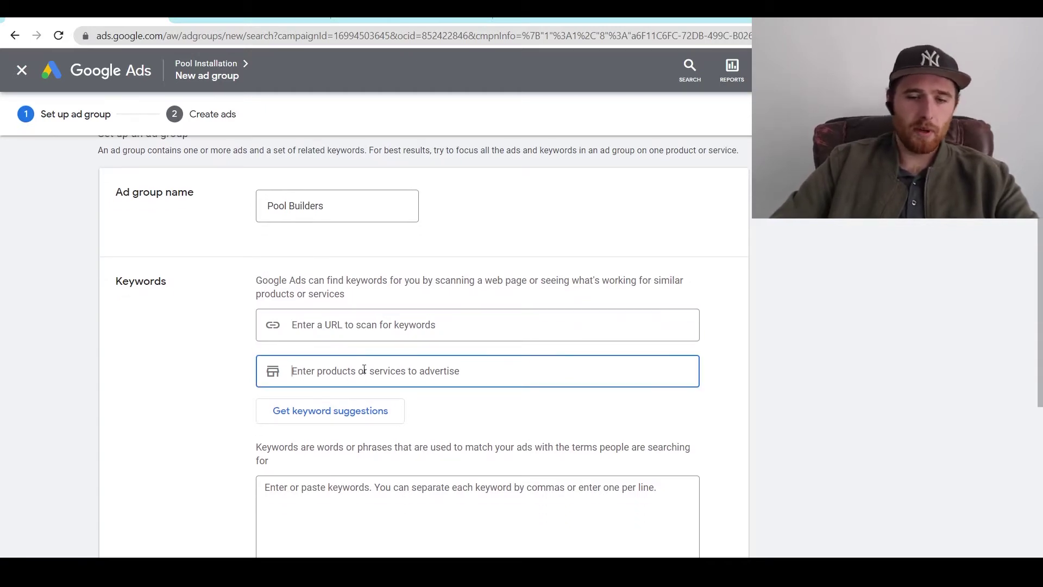
text(pool builders)
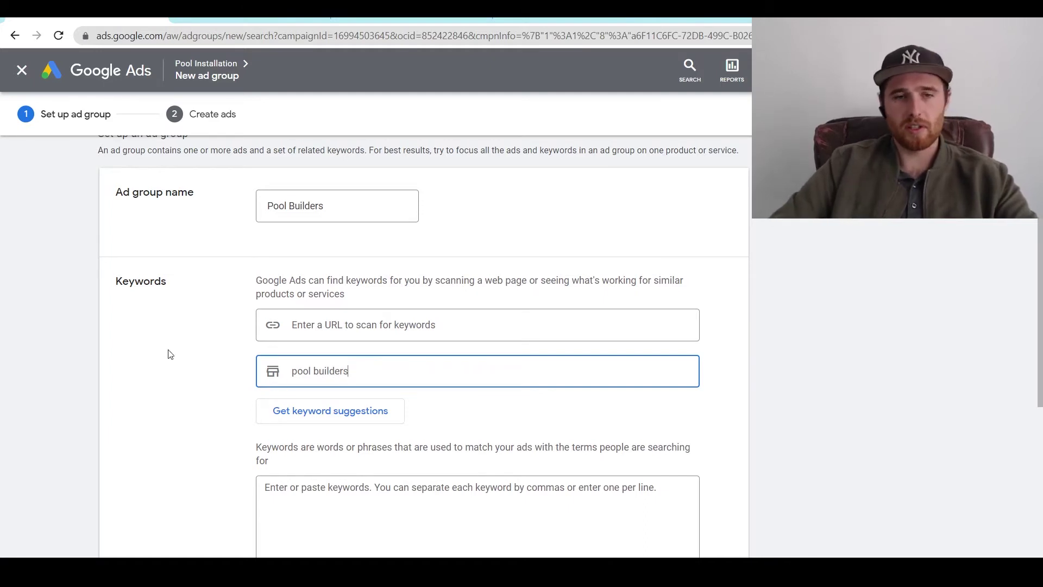
key(Return)
scroll(217, 363, down, 2)
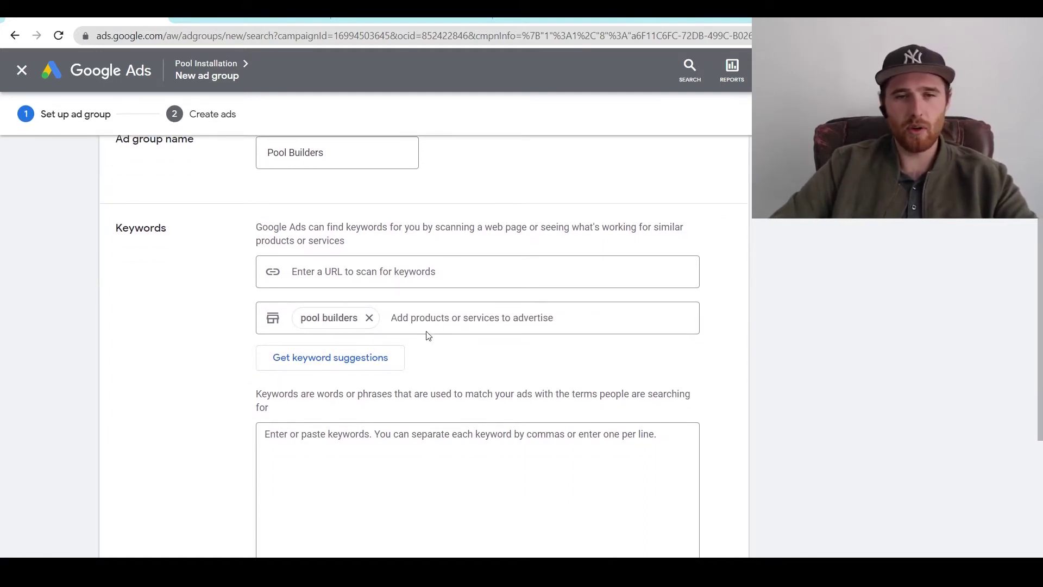
click(314, 361)
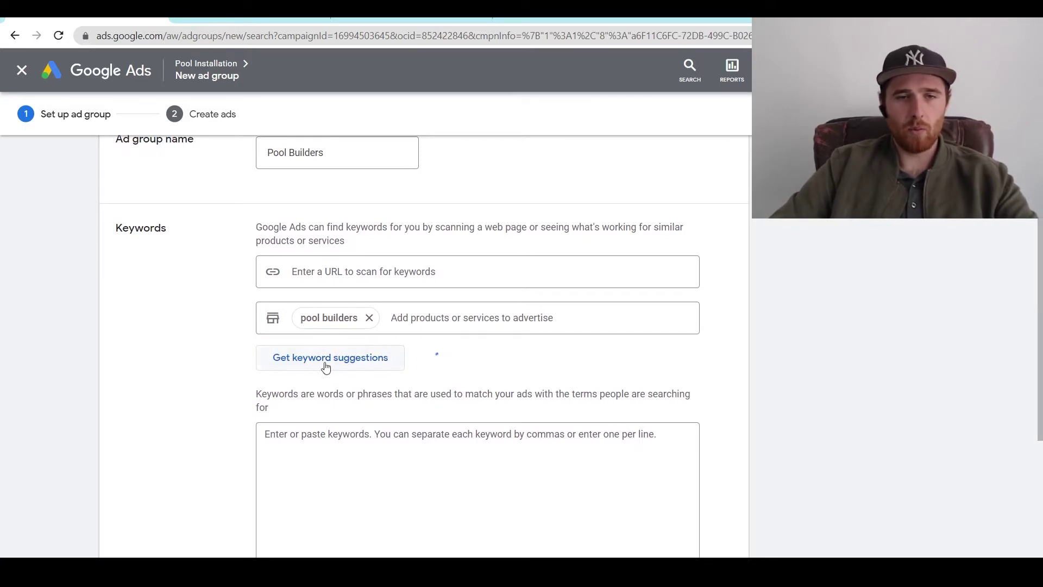
scroll(255, 334, down, 3)
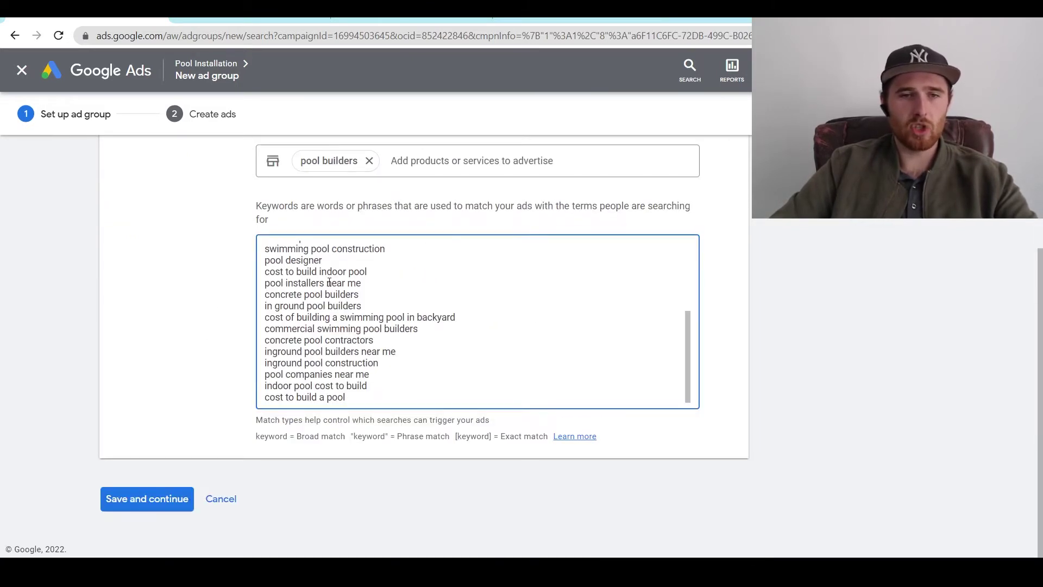
scroll(370, 295, up, 3)
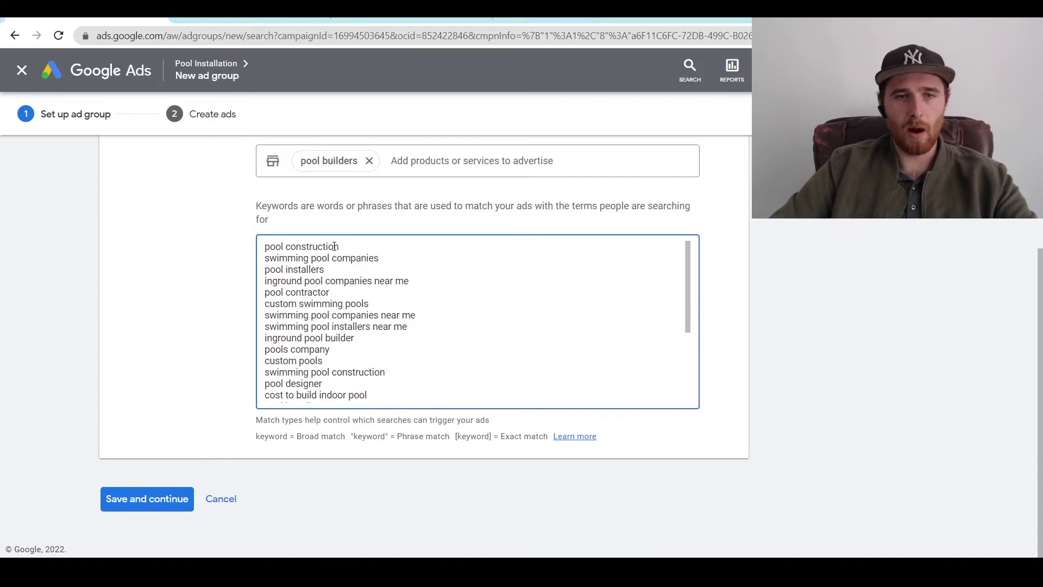
scroll(412, 272, down, 3)
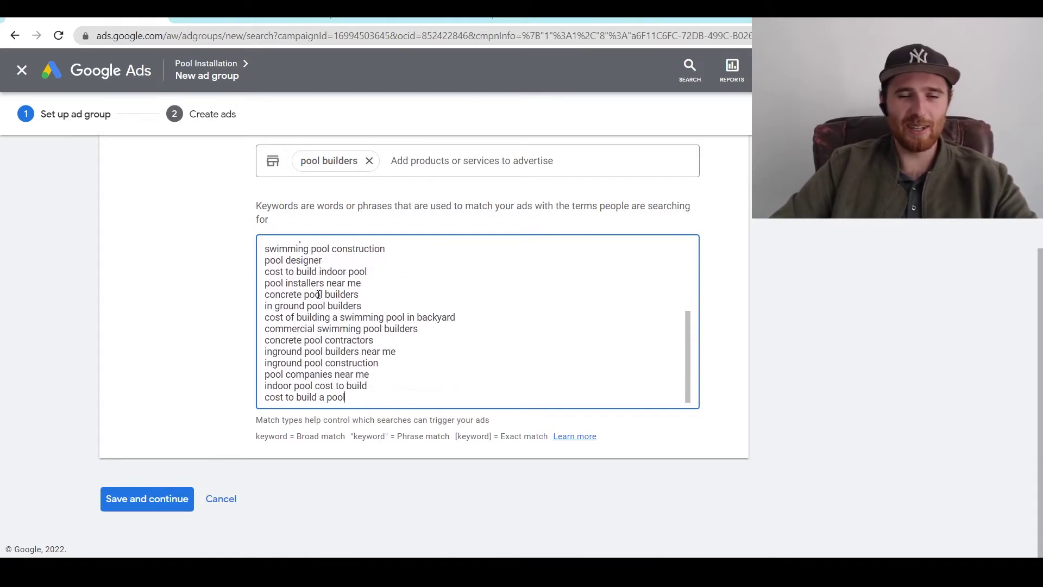
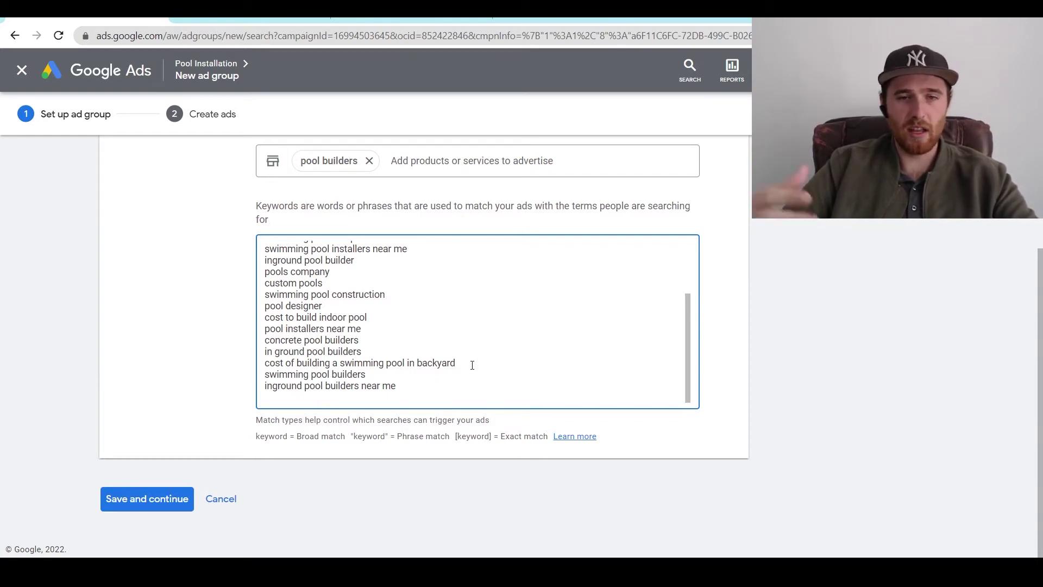
Delete the keyword "cost of building a swimming pool in backyard" and the block from "pools company" through "pool installers near me"
drag(472, 365, 265, 362)
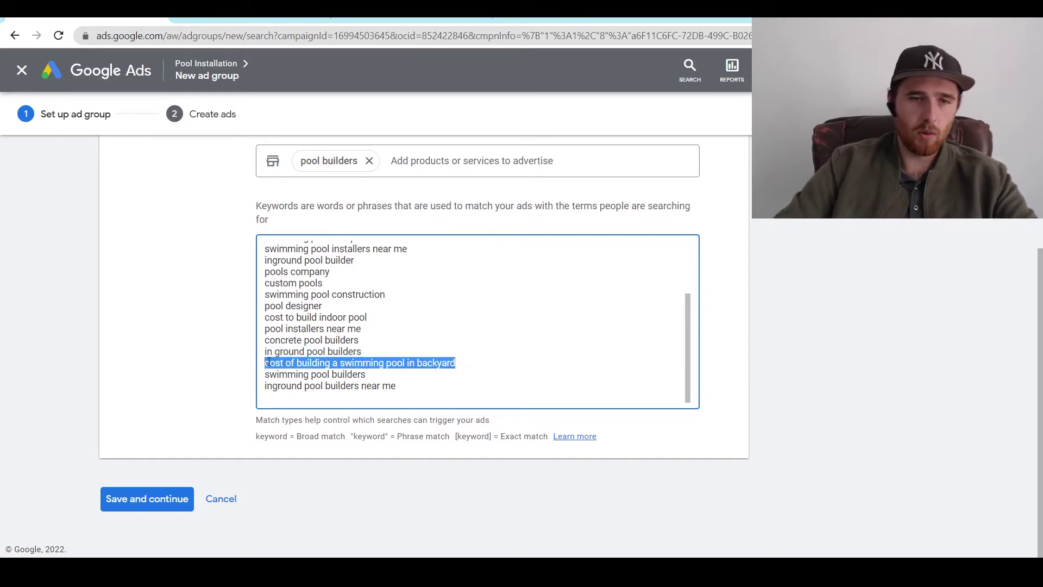
key(BackSpace)
key(BackSpace)
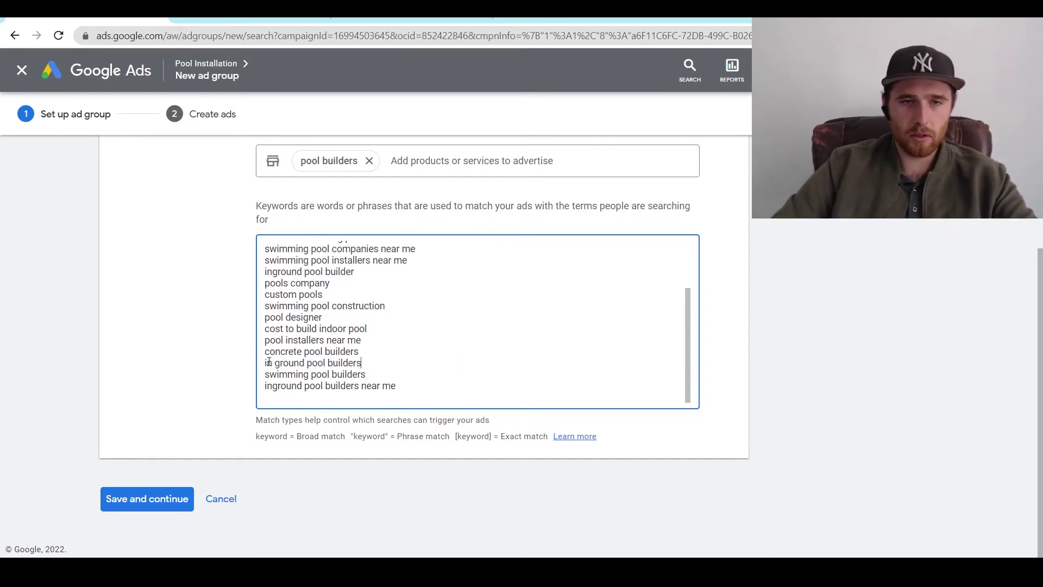
drag(362, 340, 253, 356)
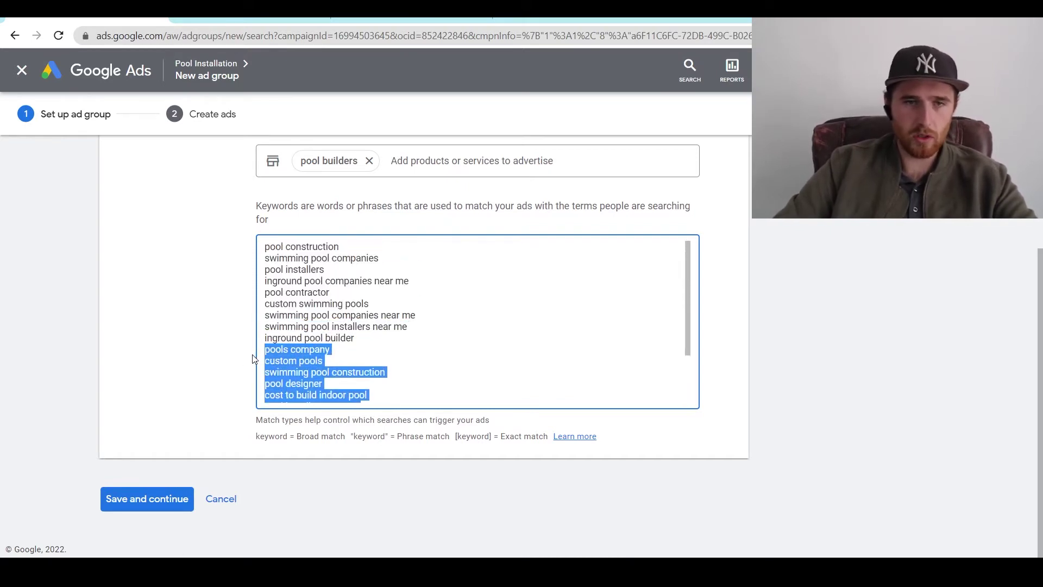
key(BackSpace)
key(BackSpace)
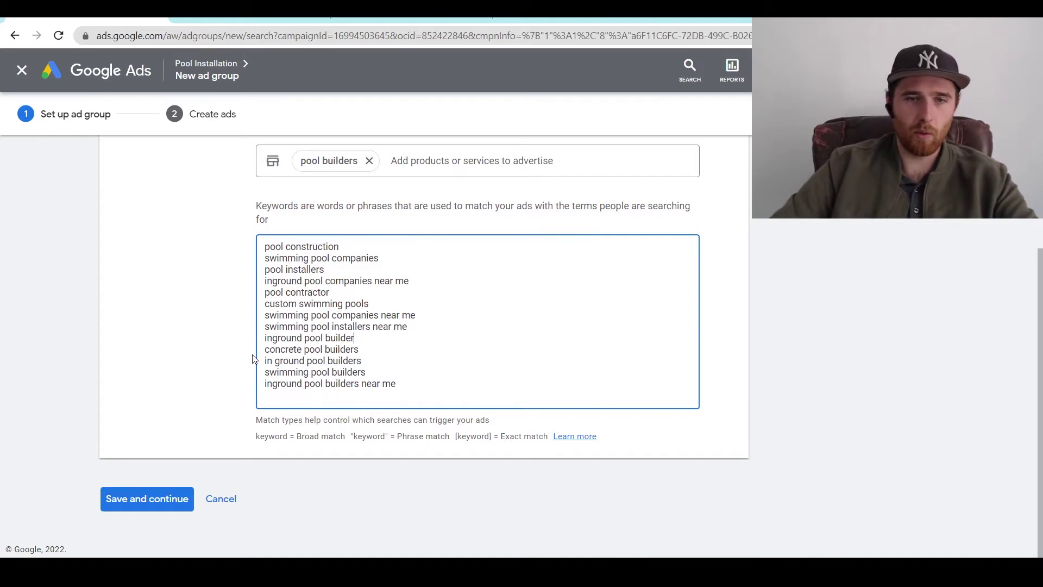
Delete the keywords from "pool construction" through "swimming pool installers near me", including the leftover blank line
drag(435, 322, 252, 248)
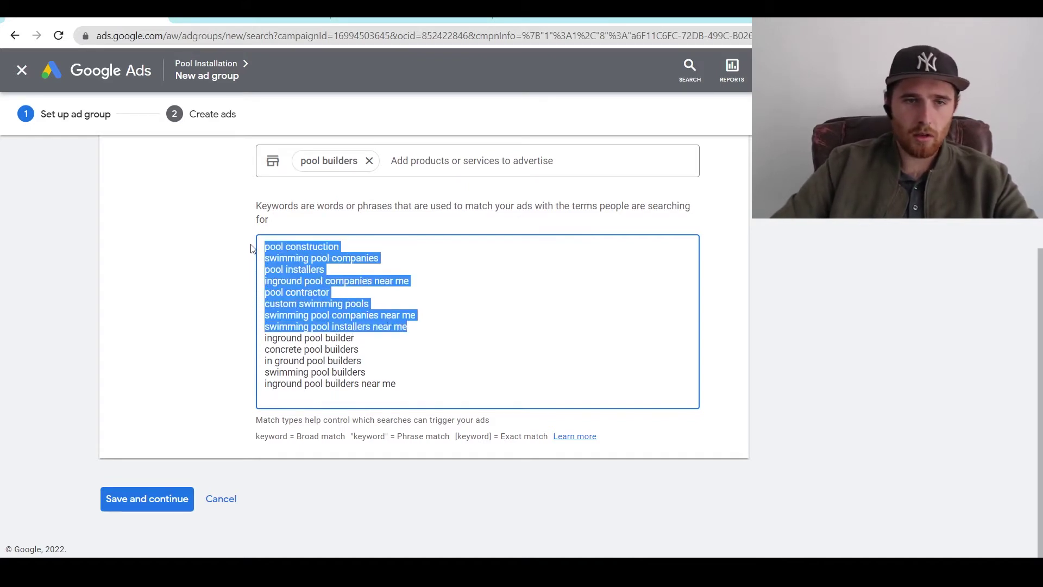
key(BackSpace)
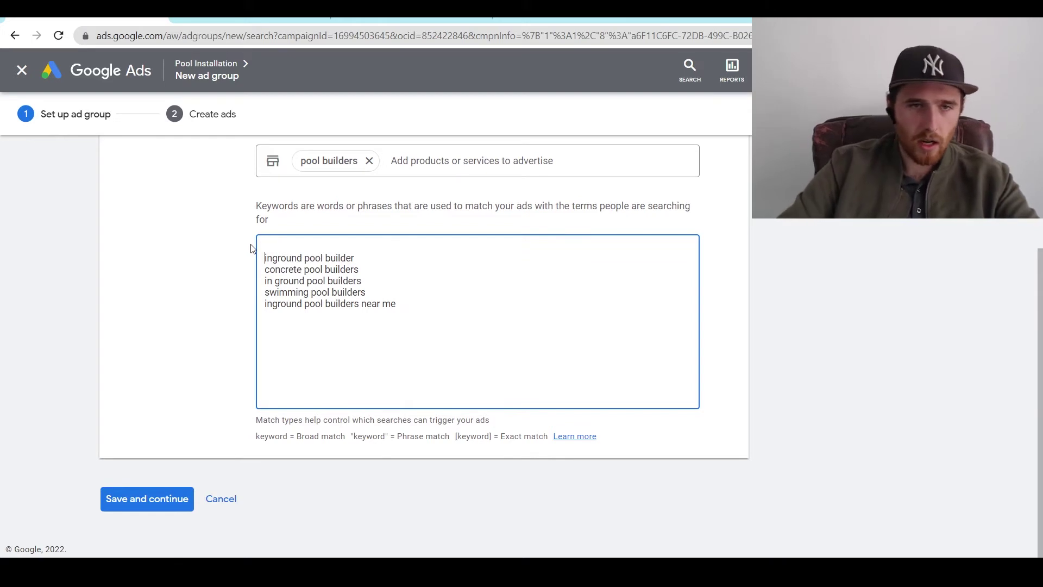
key(Delete)
Insert an opening square bracket in front of each of the five keywords, from "inground pool builder" to "inground pool builders near me"
key(Down)
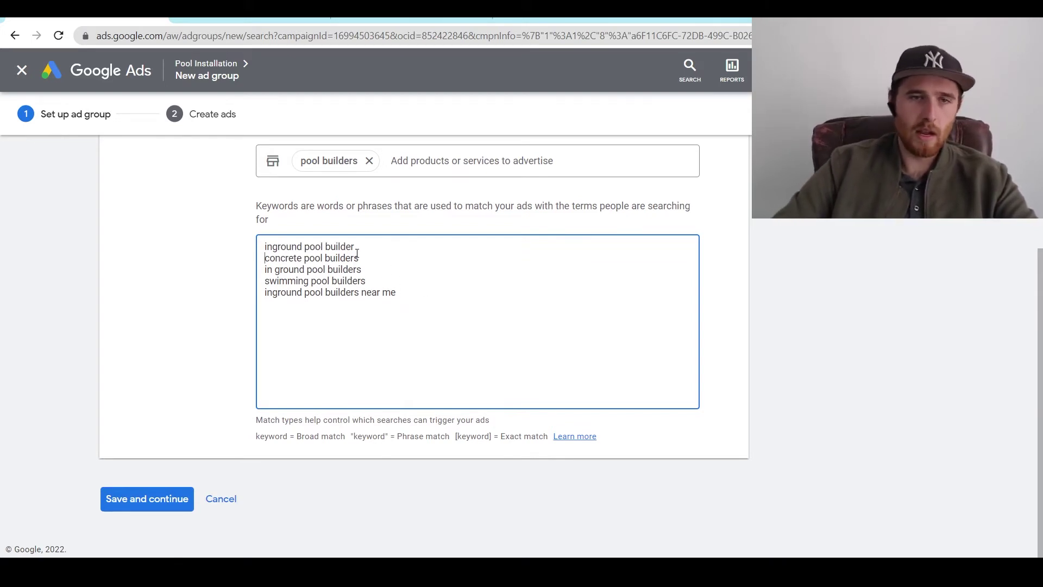
key(Up)
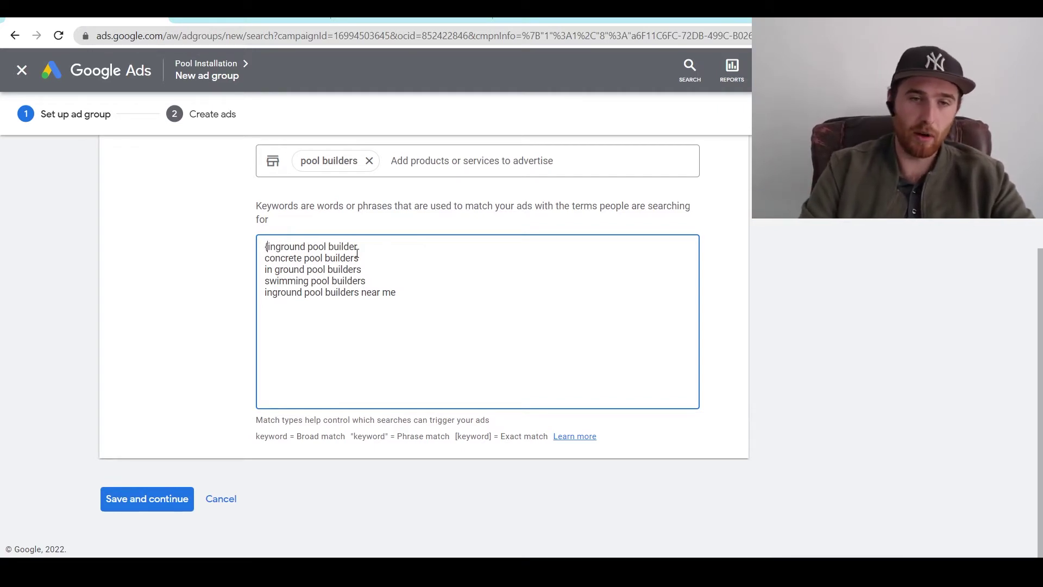
text([)
key(Down)
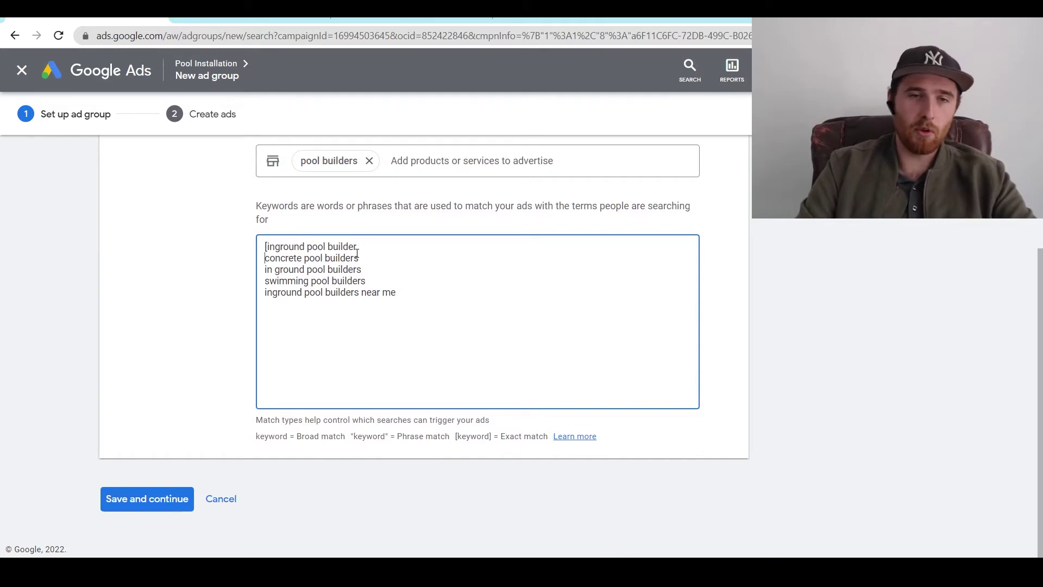
text([)
key(Down)
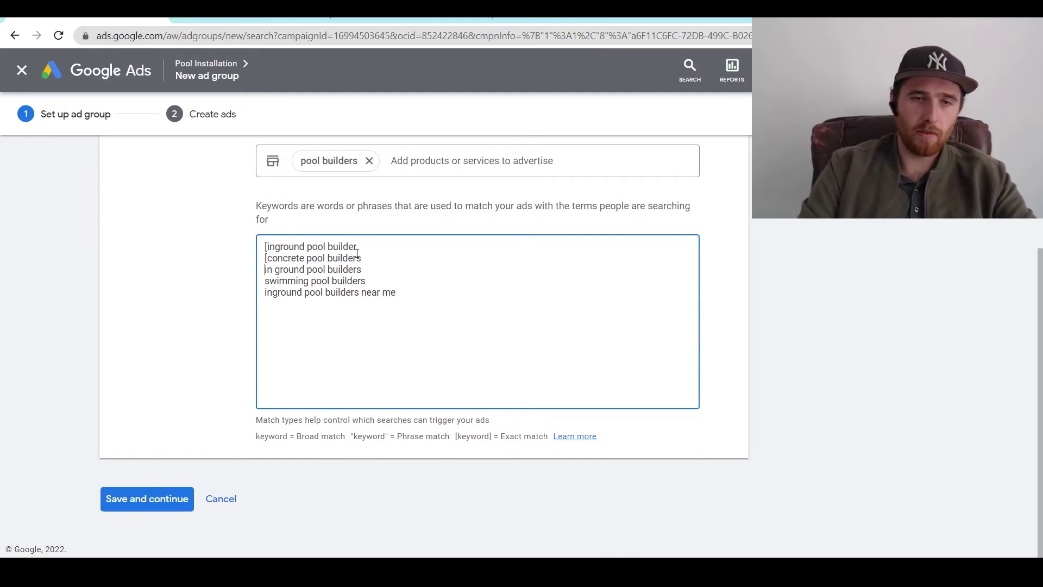
text([)
key(Down)
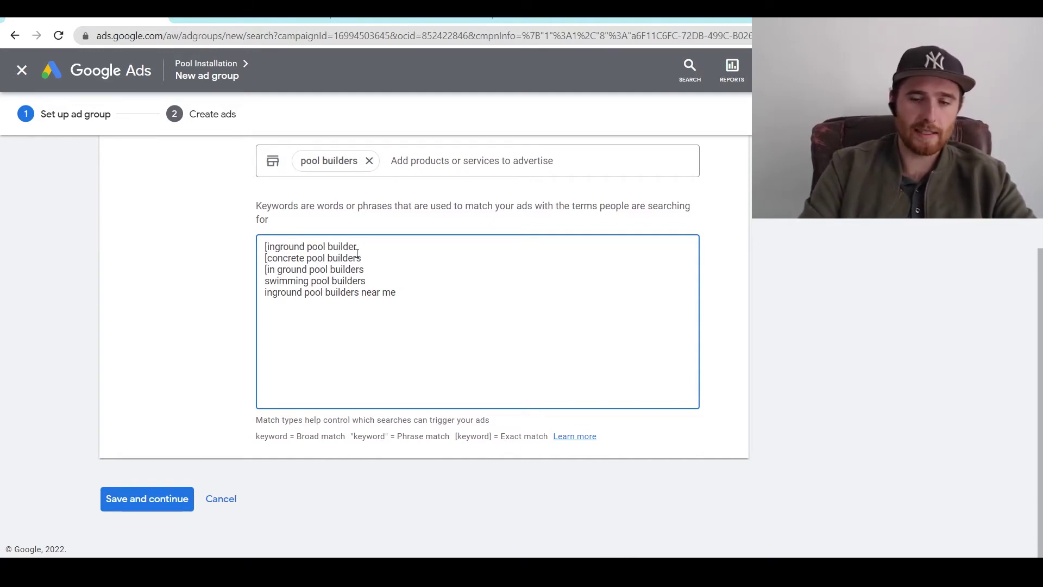
text([)
key(Down)
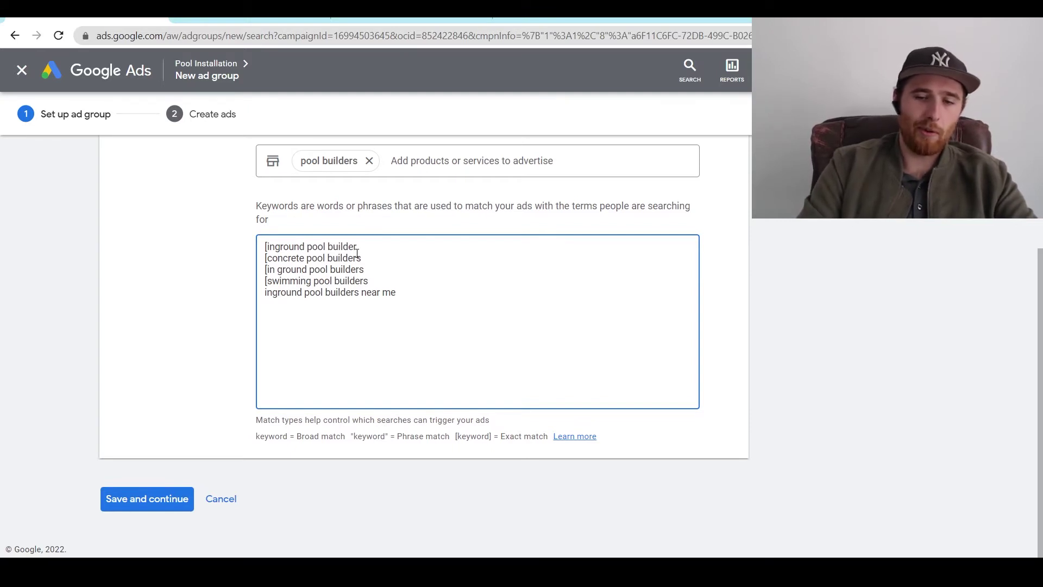
text([)
Add a closing square bracket at the end of each of the five keywords, from "inground pool builder" to "inground pool builders near me"
click(366, 247)
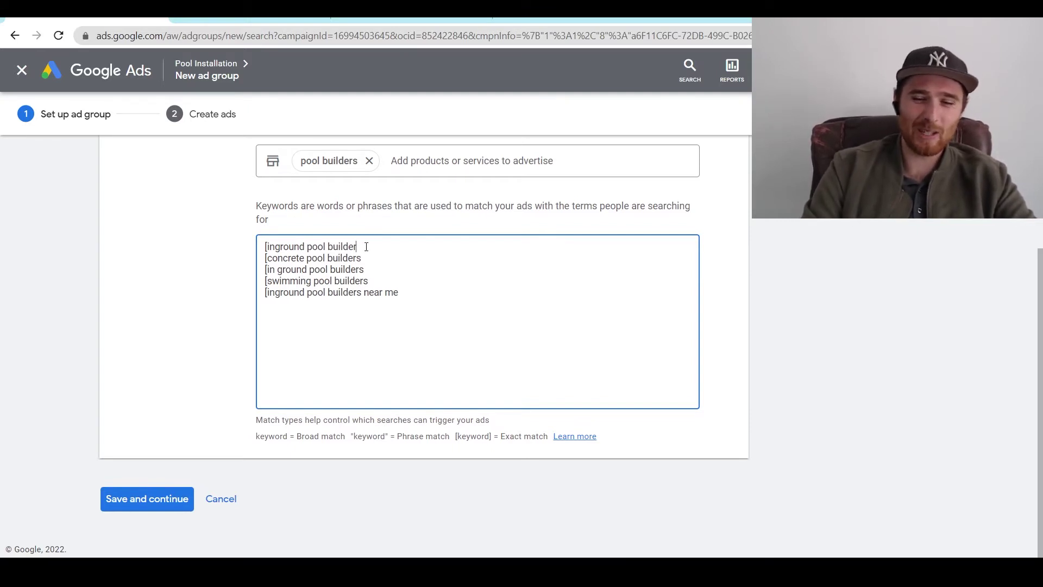
text(])
key(Down)
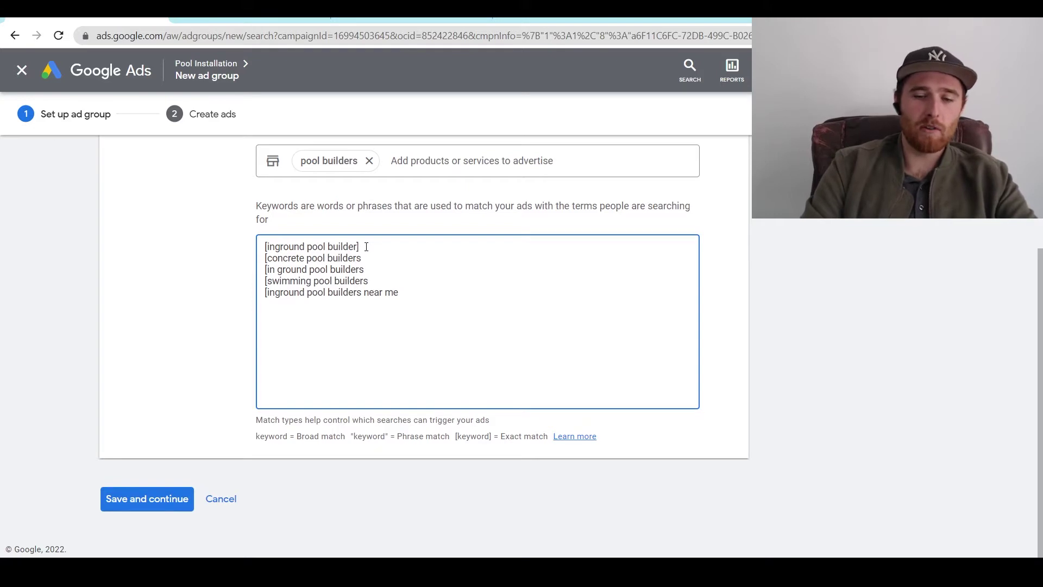
text(])
key(Down)
text(])
key(Down)
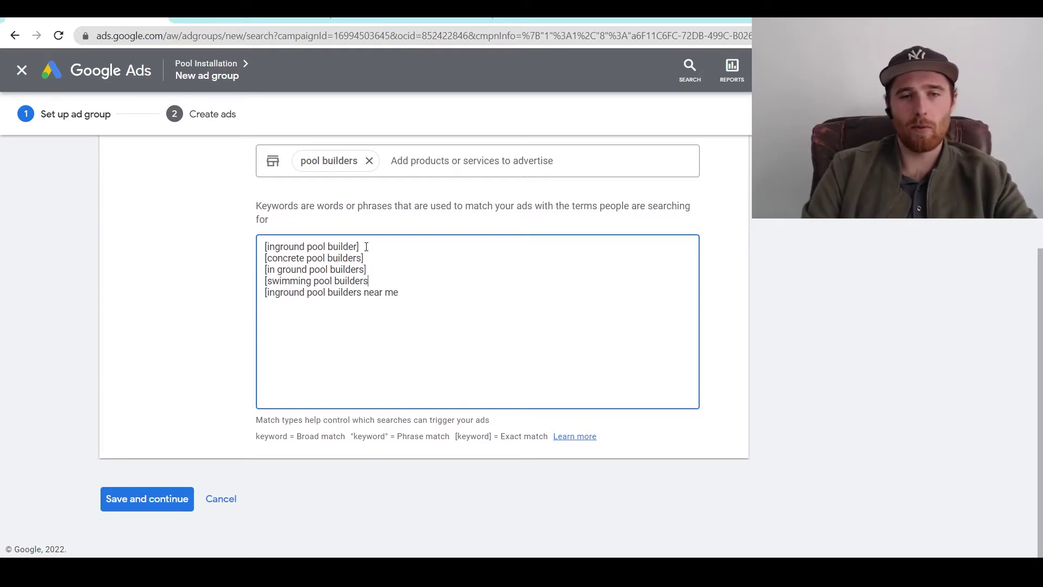
text(])
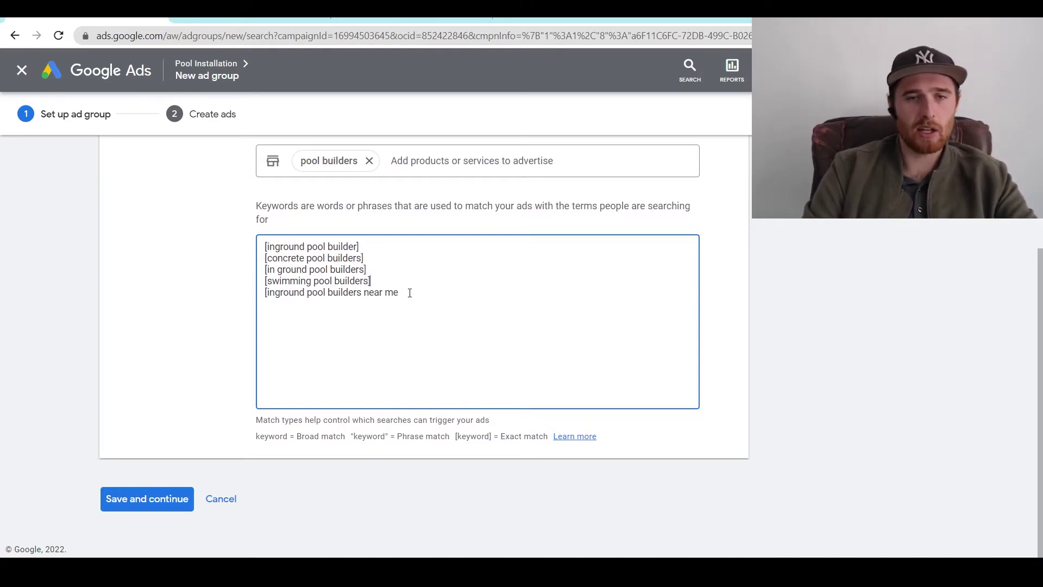
text(])
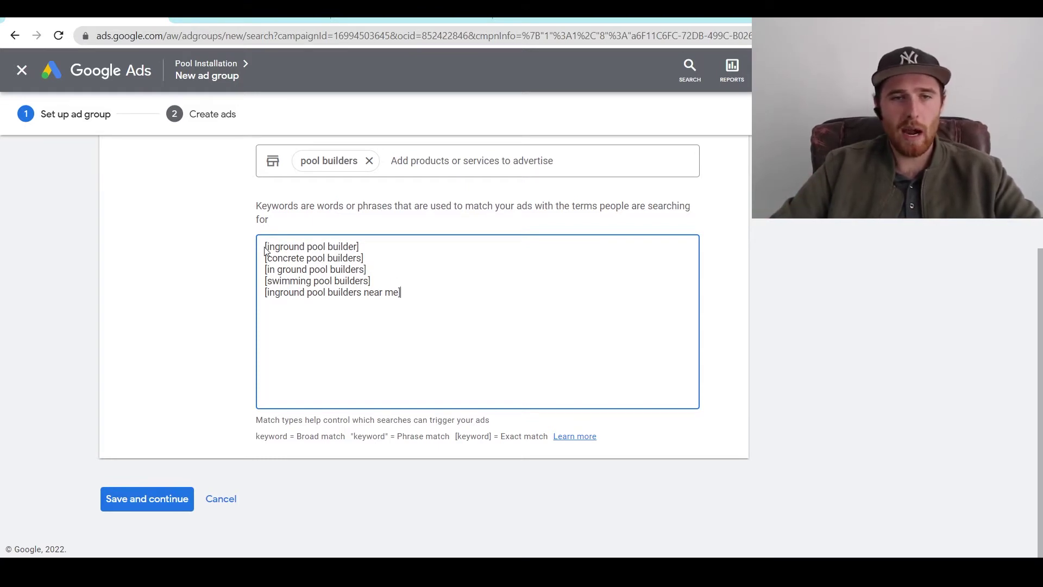
Compare the bracketed keywords with the notation notes for exact, phrase and broad match
drag(264, 247, 358, 247)
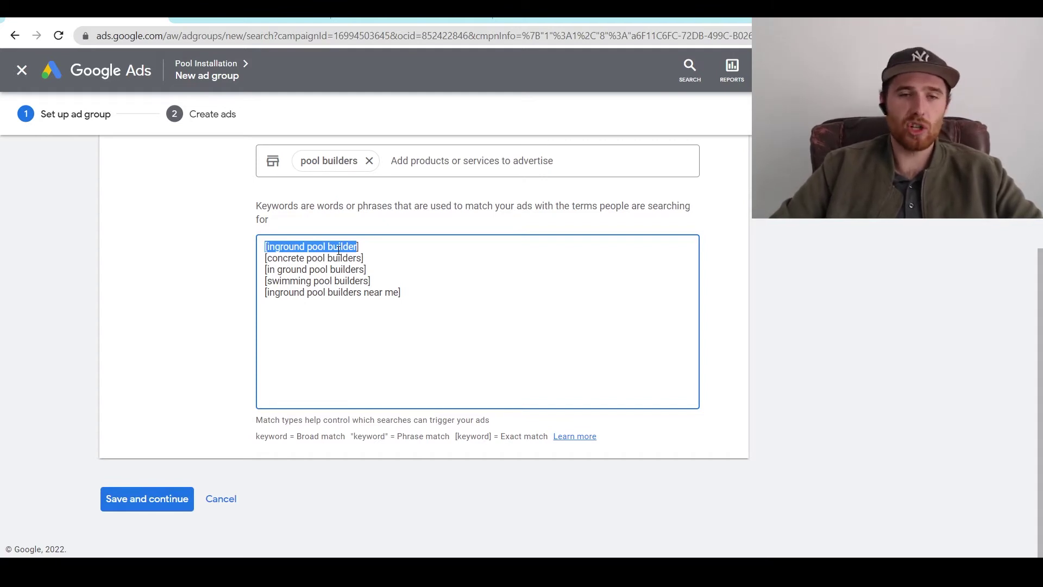
key(Down)
key(Down)
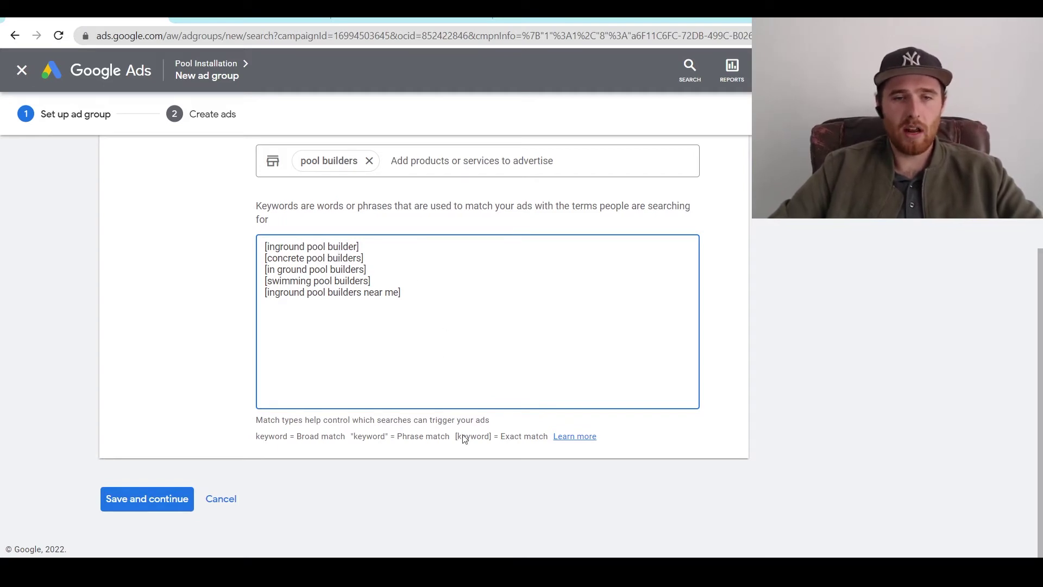
drag(462, 437, 524, 439)
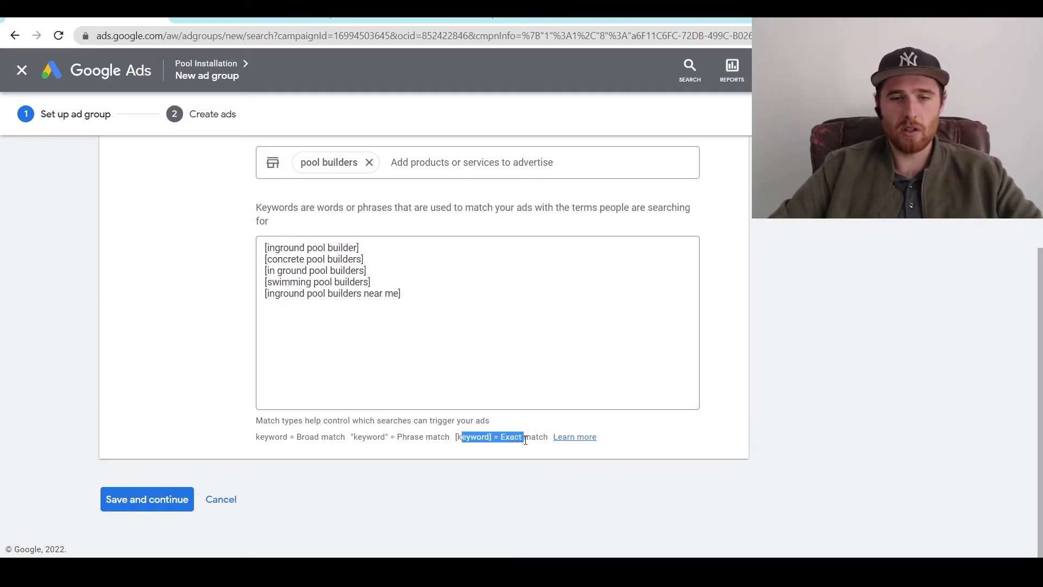
drag(362, 436, 413, 446)
drag(265, 437, 329, 438)
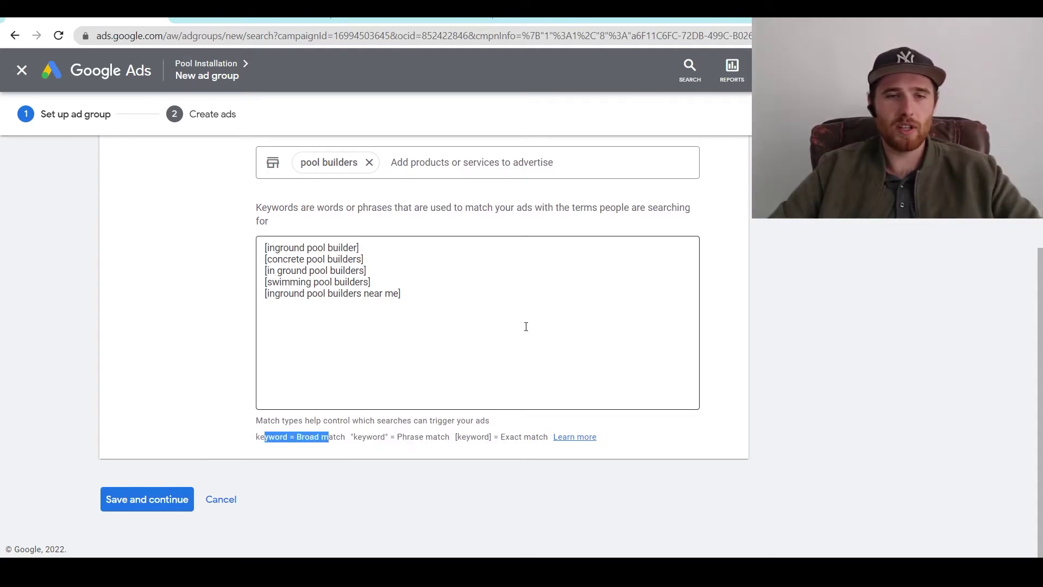
drag(526, 326, 208, 225)
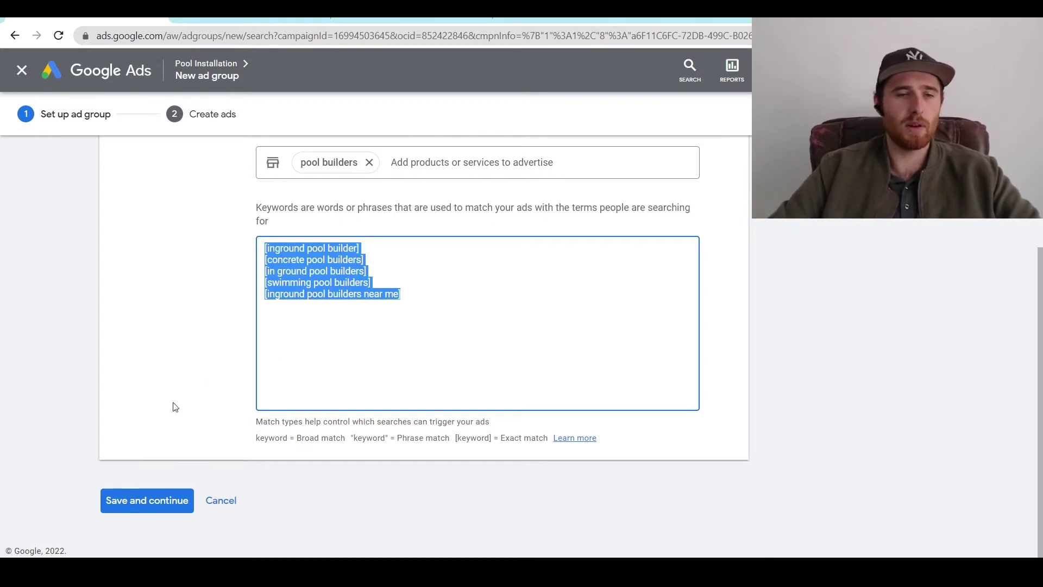
Rename the ad group as "Pool Builders Near Me", then save it and continue to ad creation
click(152, 506)
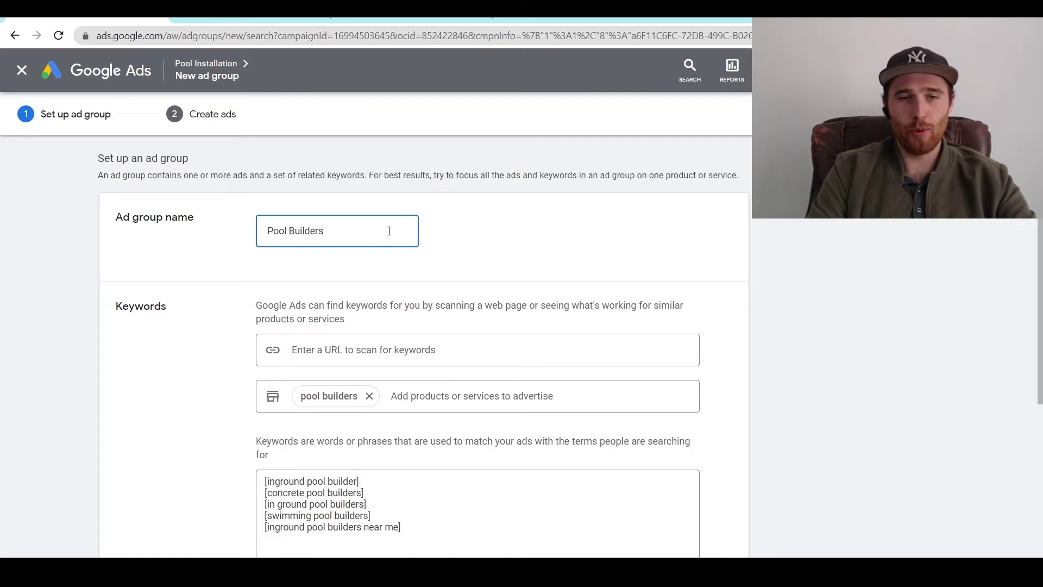
key(BackSpace)
key(BackSpace)
key(BackSpace)
key(BackSpace)
key(BackSpace)
key(BackSpace)
key(BackSpace)
key(BackSpace)
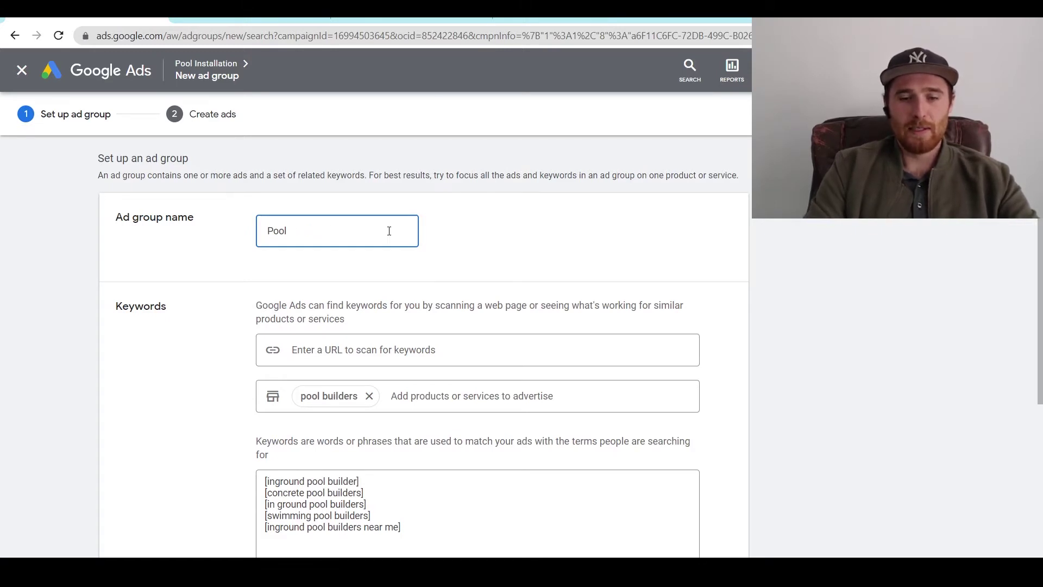
text(Builders Near Me)
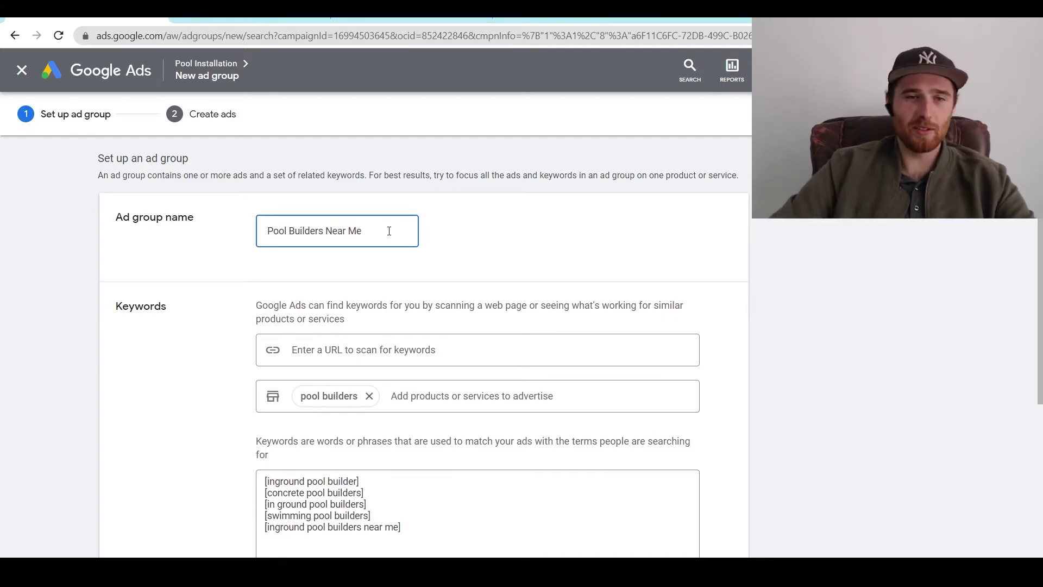
scroll(357, 290, down, 4)
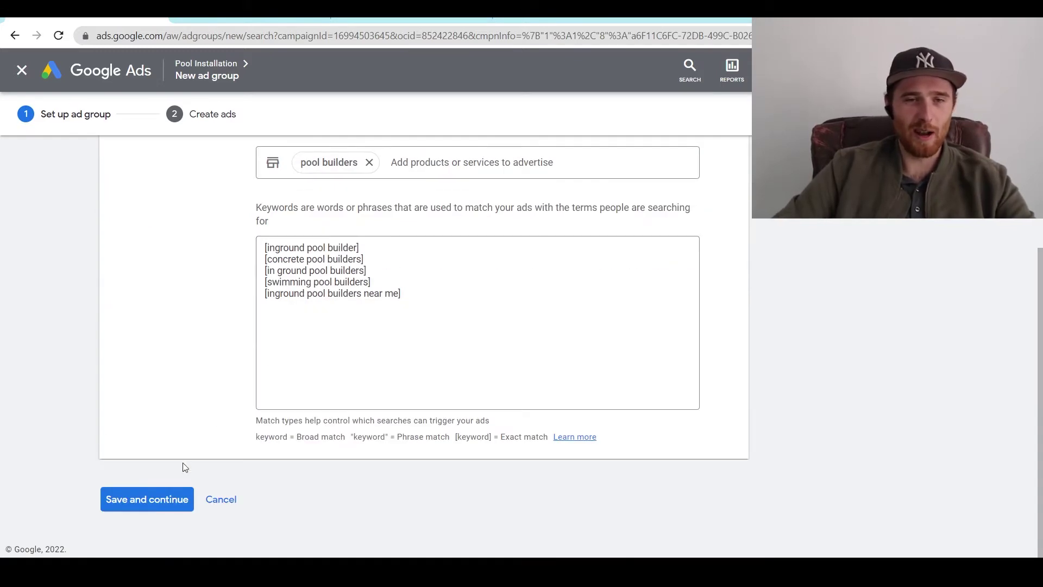
click(136, 499)
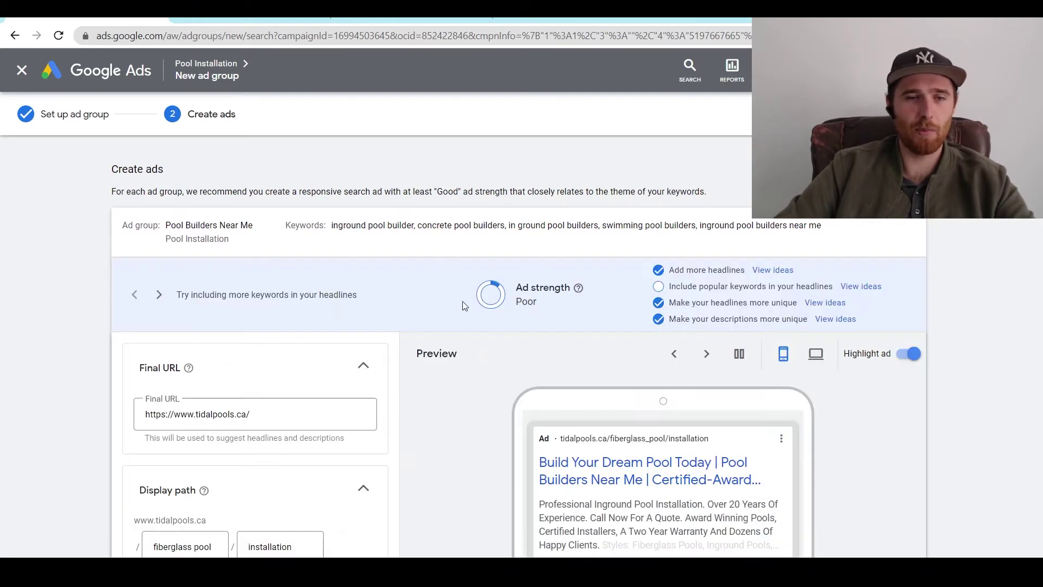
Look through the prefilled ad's final URL, display path, headlines and preview
scroll(79, 263, down, 2)
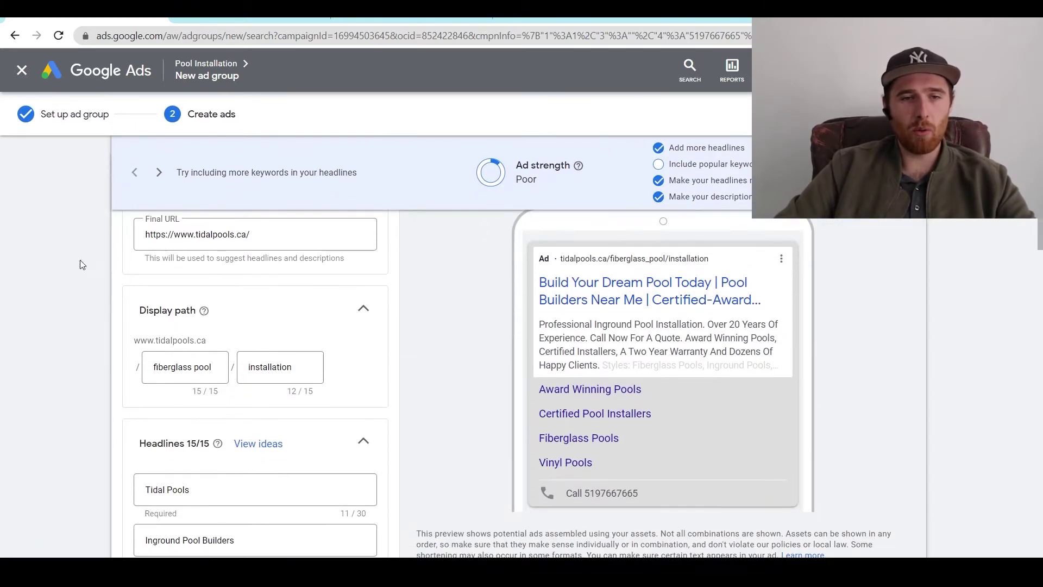
scroll(215, 311, up, 3)
scroll(88, 214, down, 10)
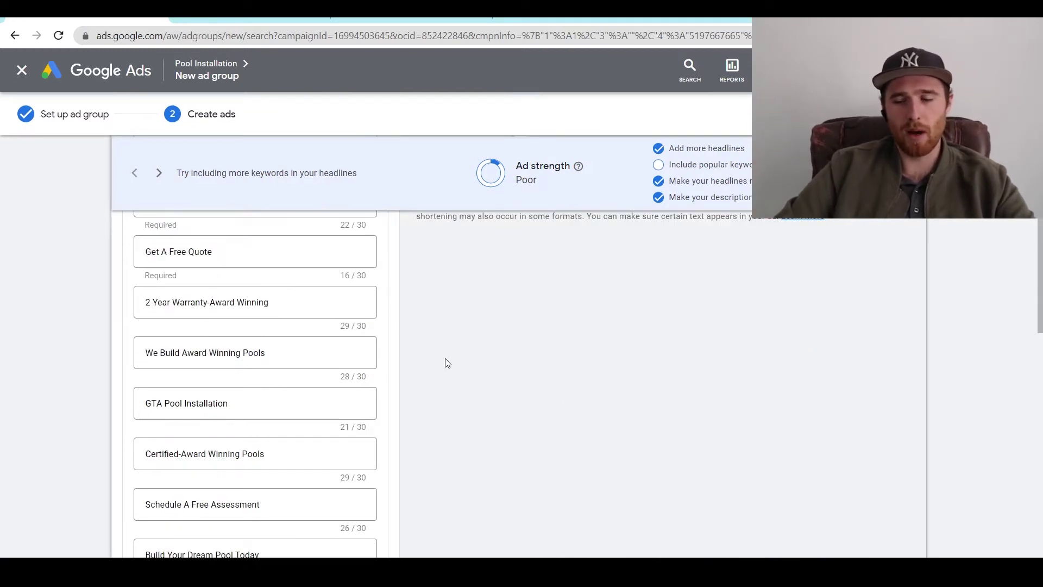
scroll(445, 362, up, 10)
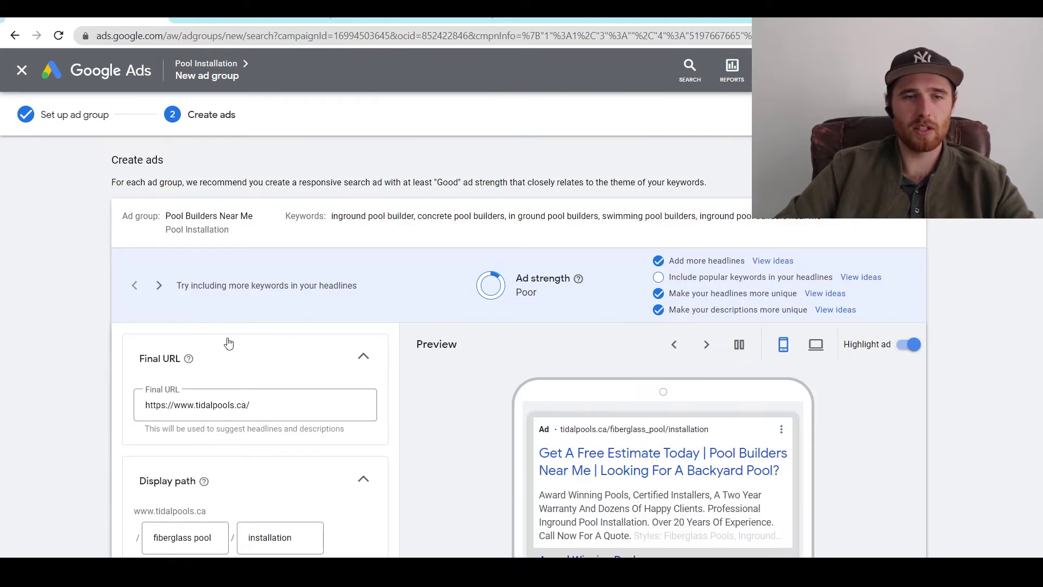
scroll(46, 296, down, 8)
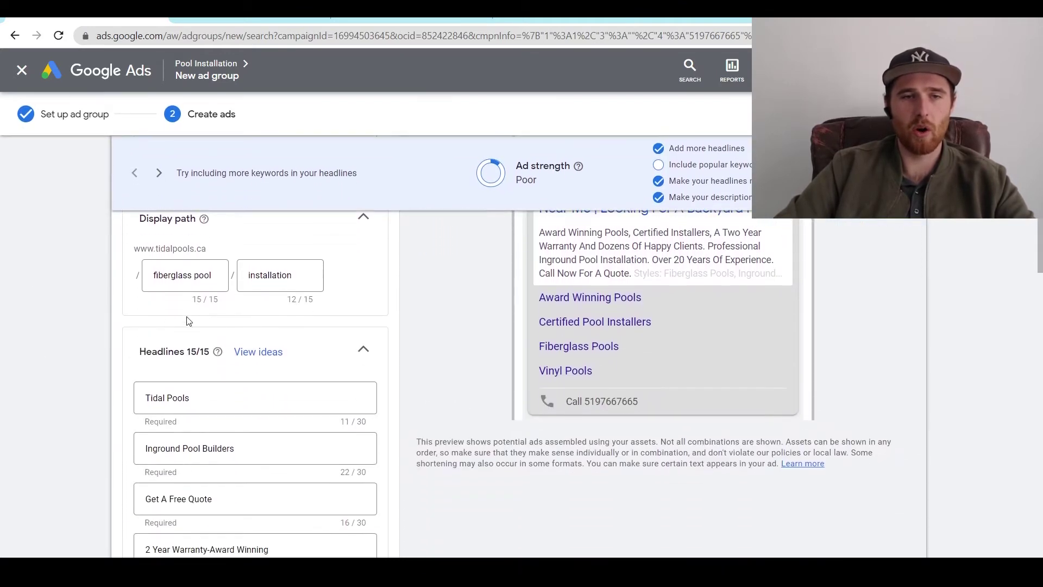
scroll(232, 310, up, 6)
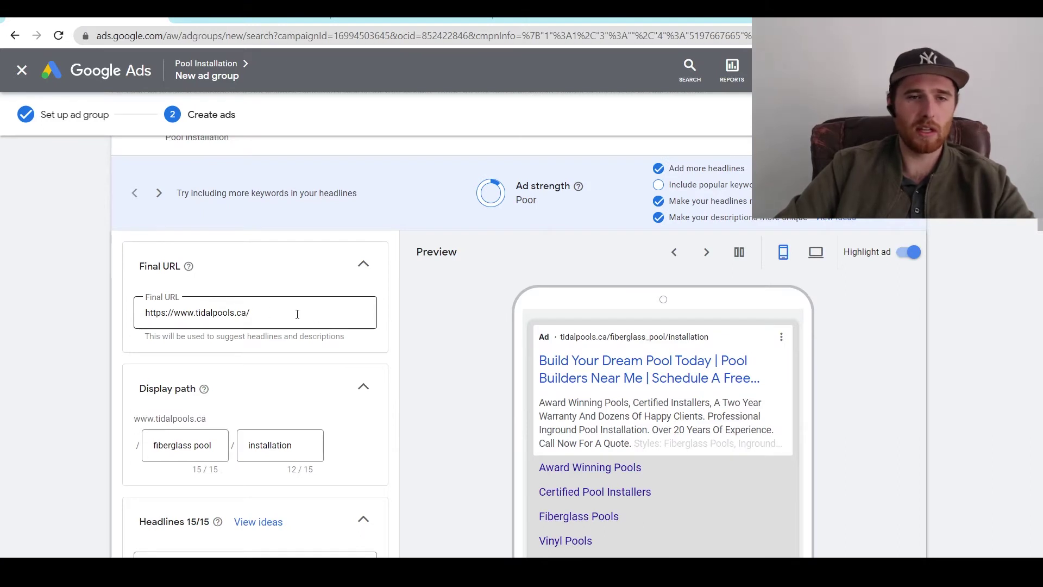
scroll(77, 304, down, 1)
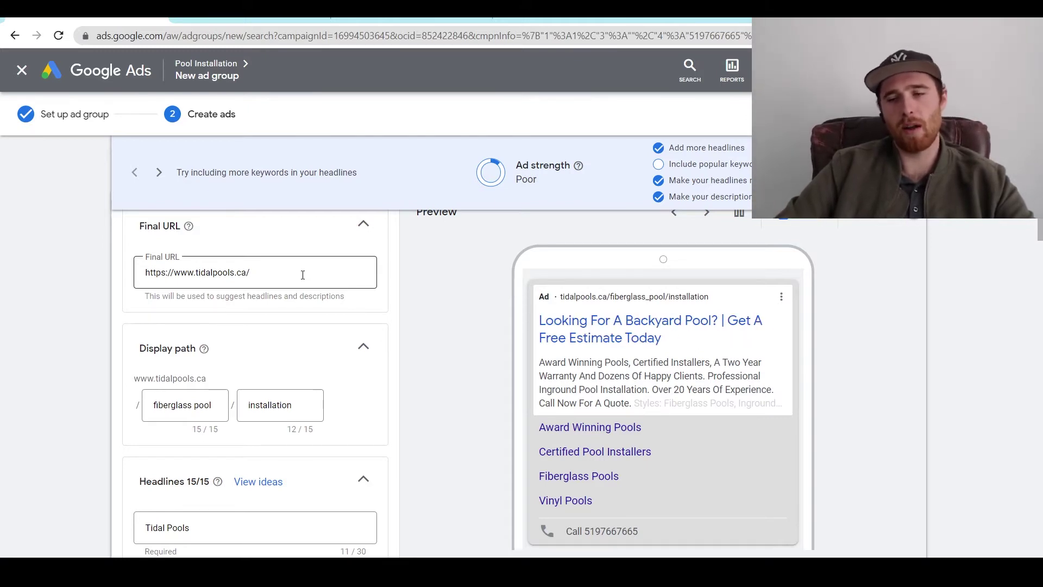
scroll(303, 274, up, 3)
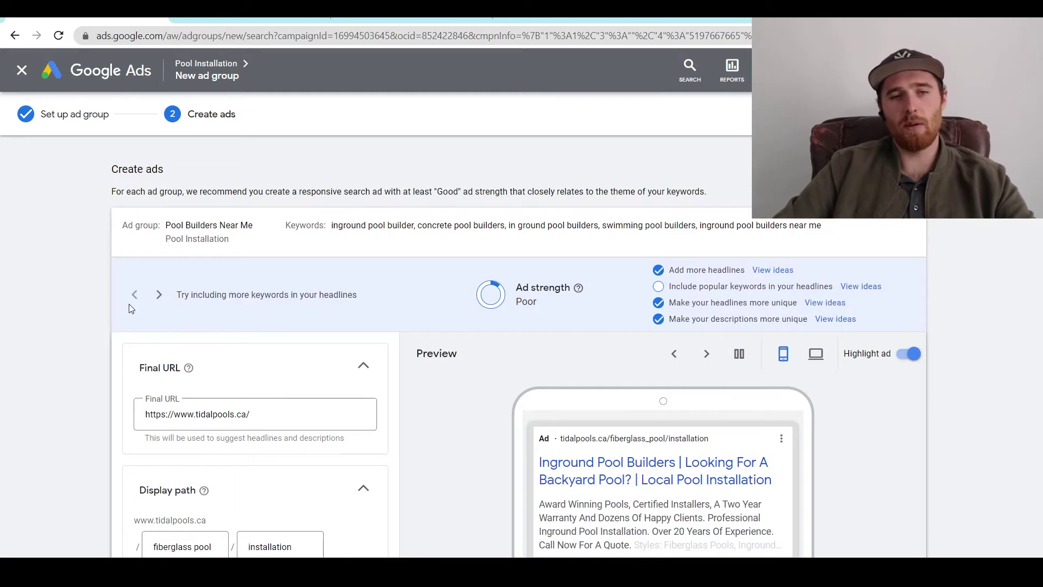
scroll(76, 380, down, 3)
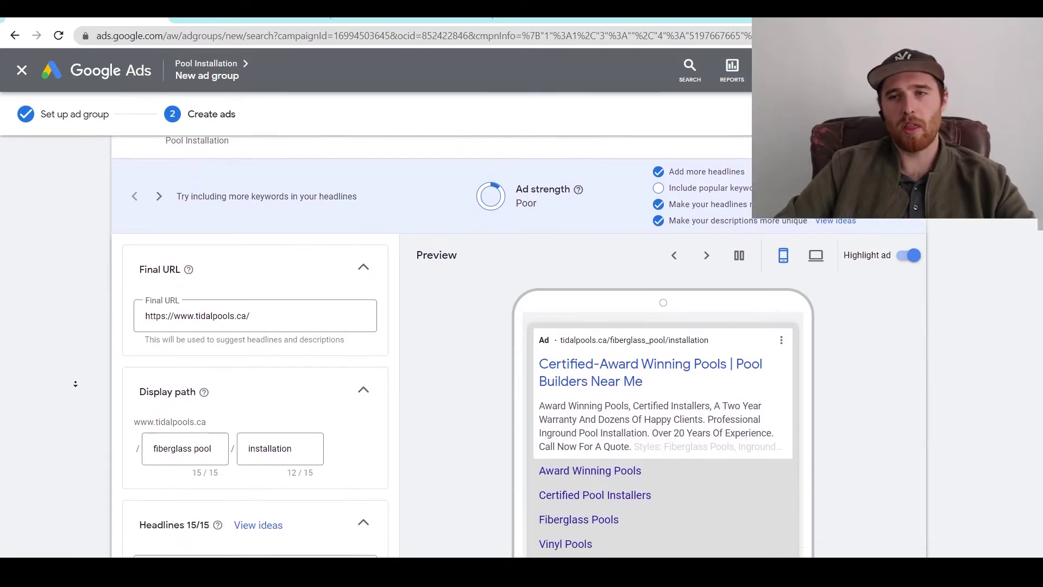
scroll(76, 383, down, 1)
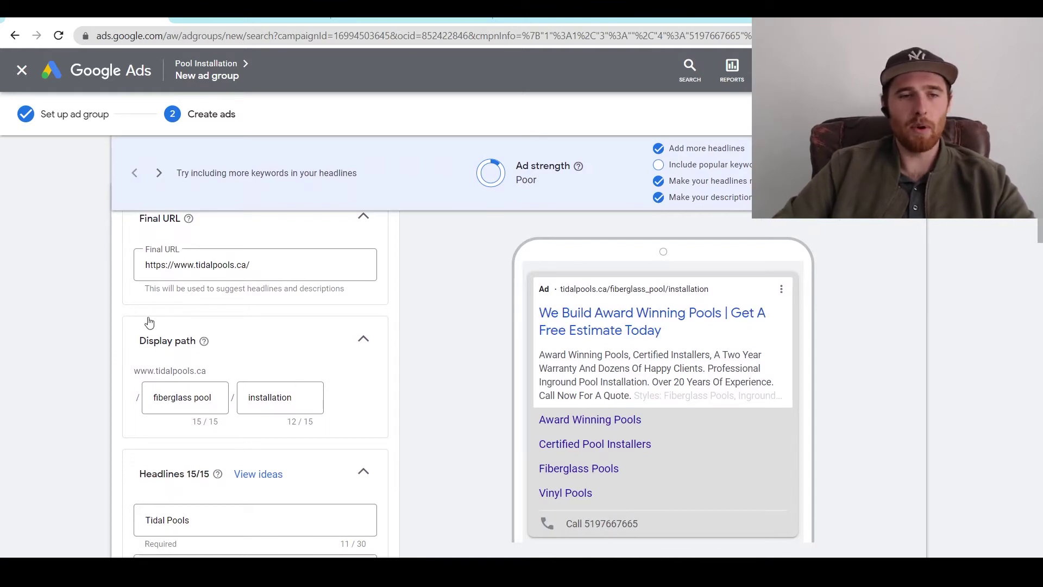
Check the ad group's keyword list against the ad's final URL
scroll(137, 321, up, 3)
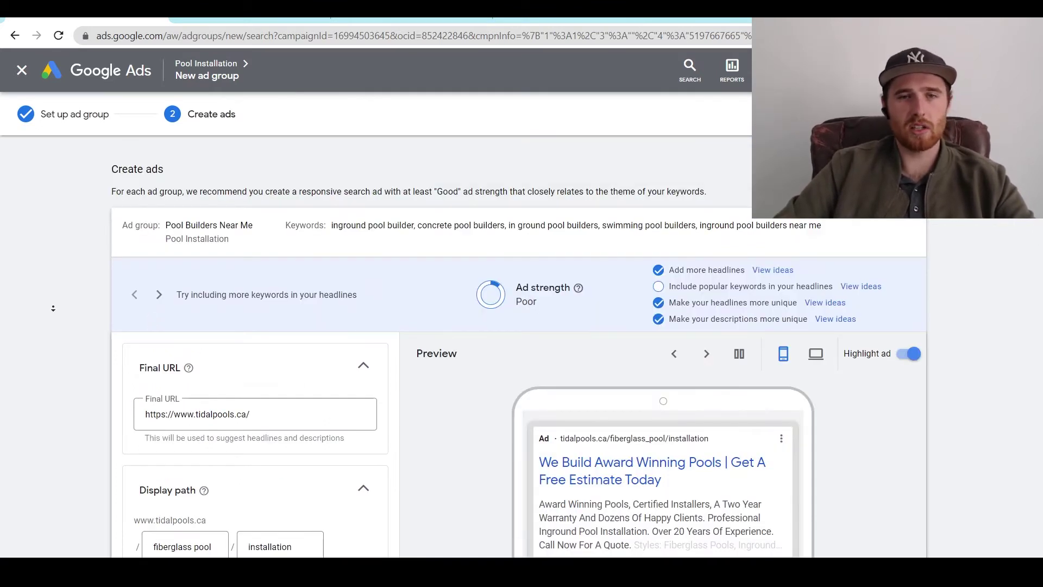
scroll(53, 308, down, 1)
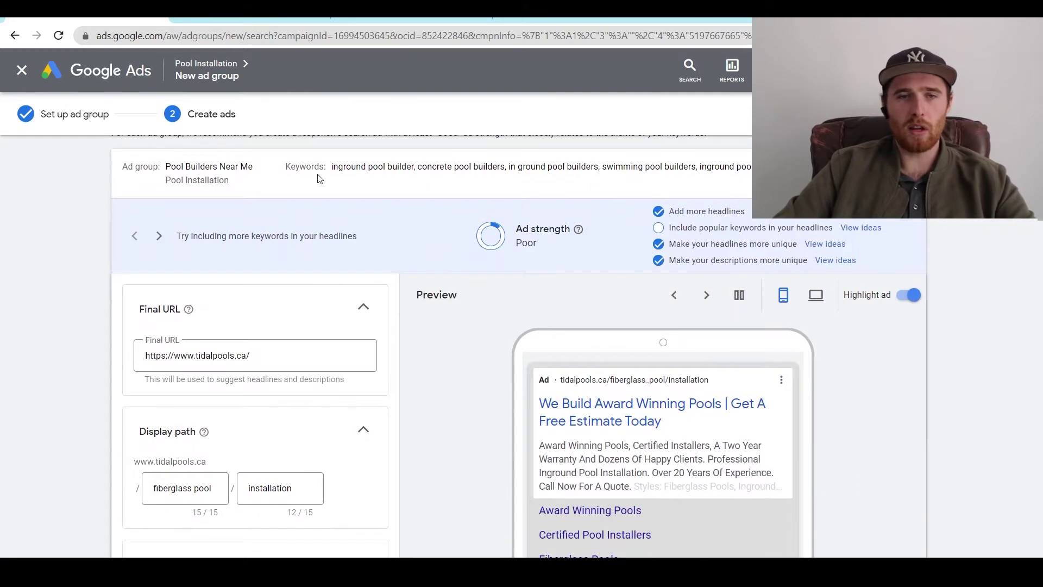
drag(333, 169, 424, 176)
middle_click(111, 236)
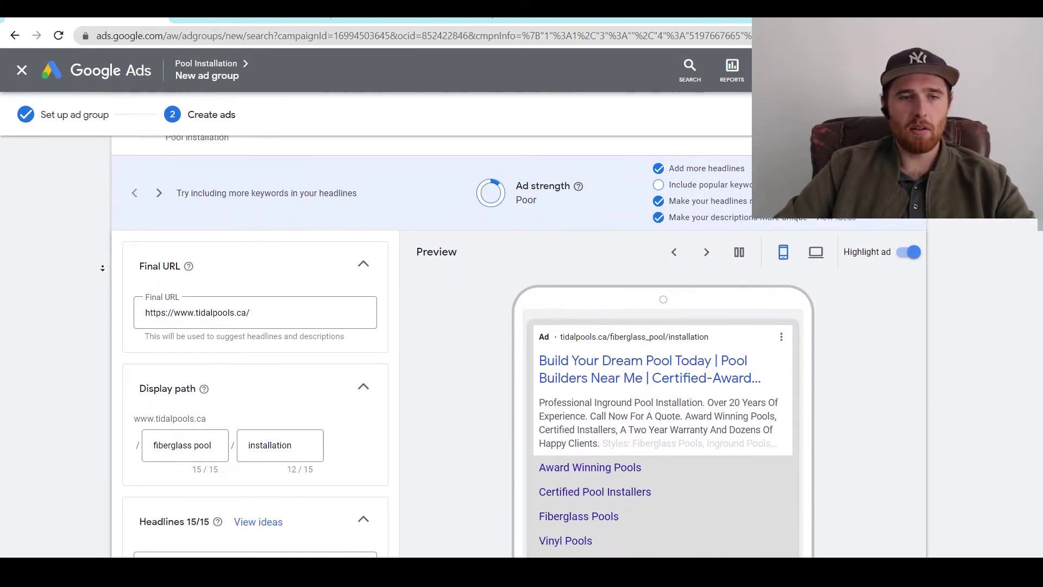
middle_click(316, 294)
scroll(317, 295, down, 1)
click(273, 273)
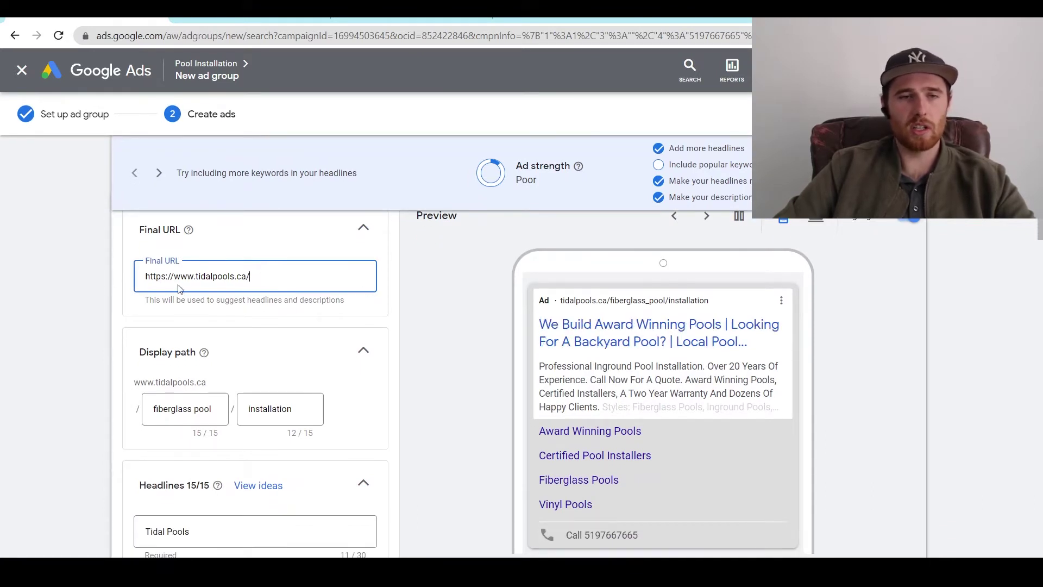
click(111, 294)
scroll(111, 294, down, 1)
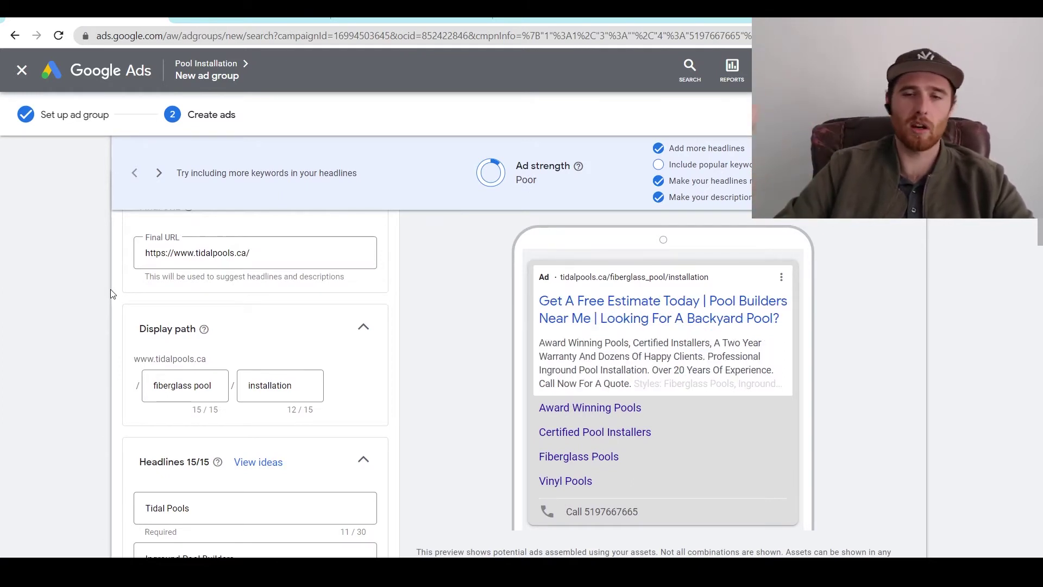
Set the two parts of the ad's display path to "Pool Builders" and "Near Me"
scroll(109, 326, down, 1)
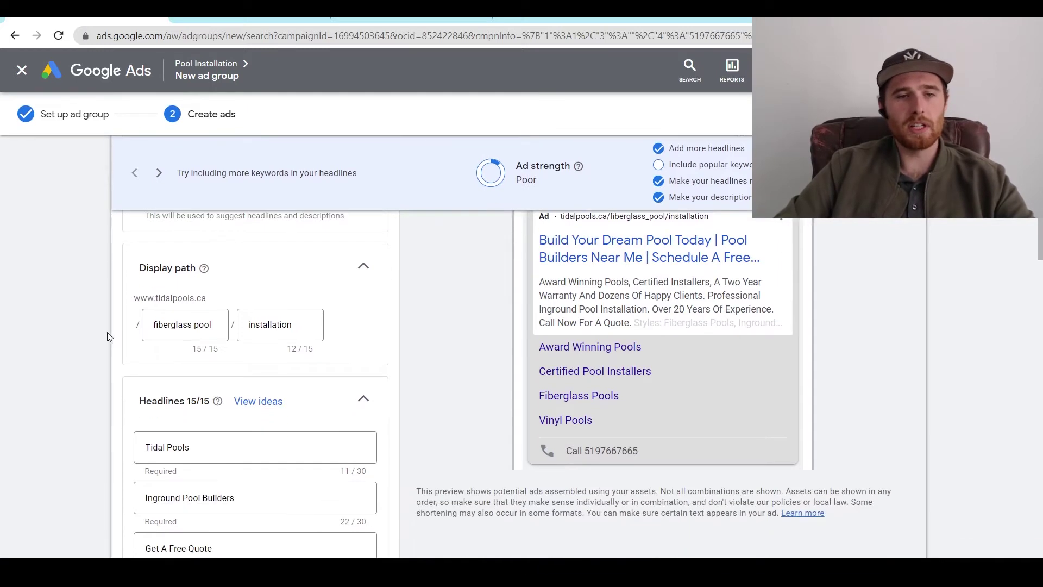
click(165, 328)
triple_click(164, 328)
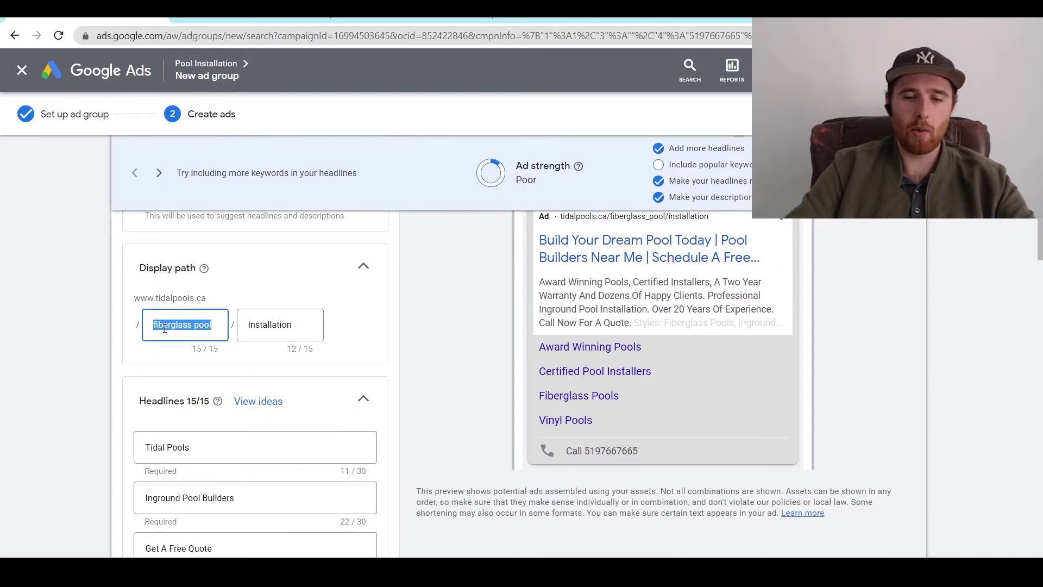
text(Pool Buil)
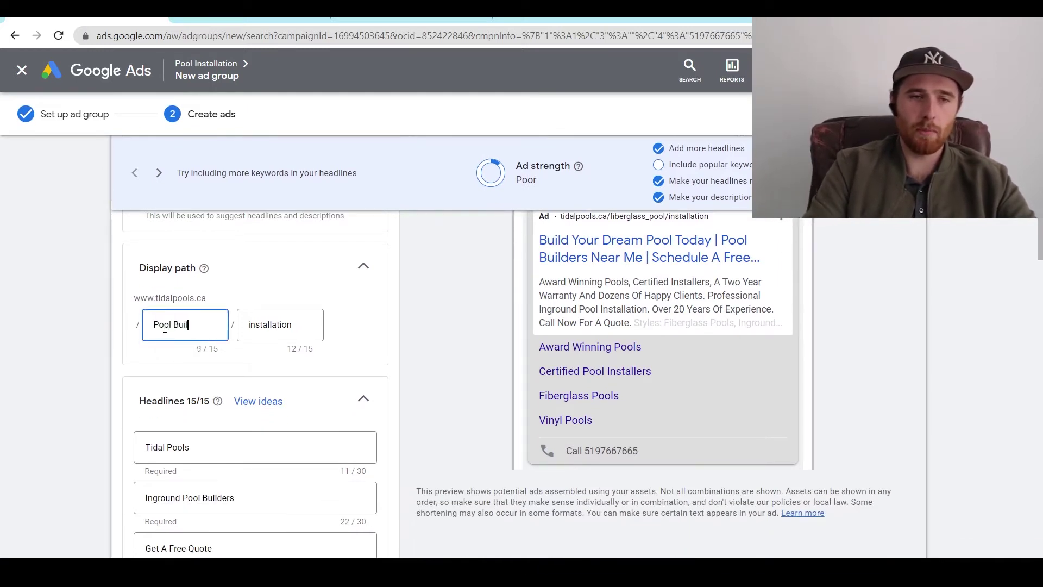
text(ders)
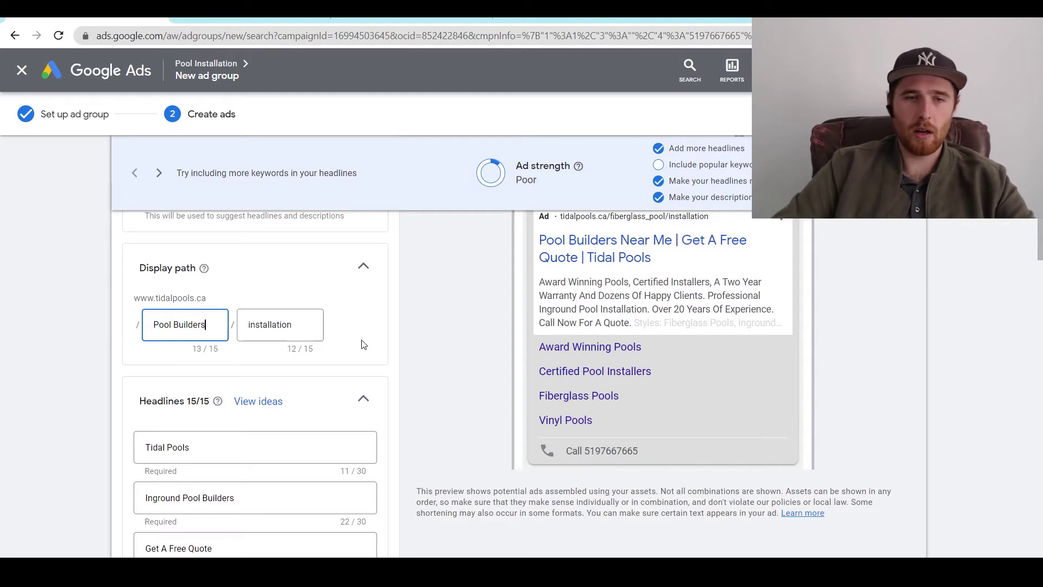
click(286, 326)
double_click(286, 326)
text(Near)
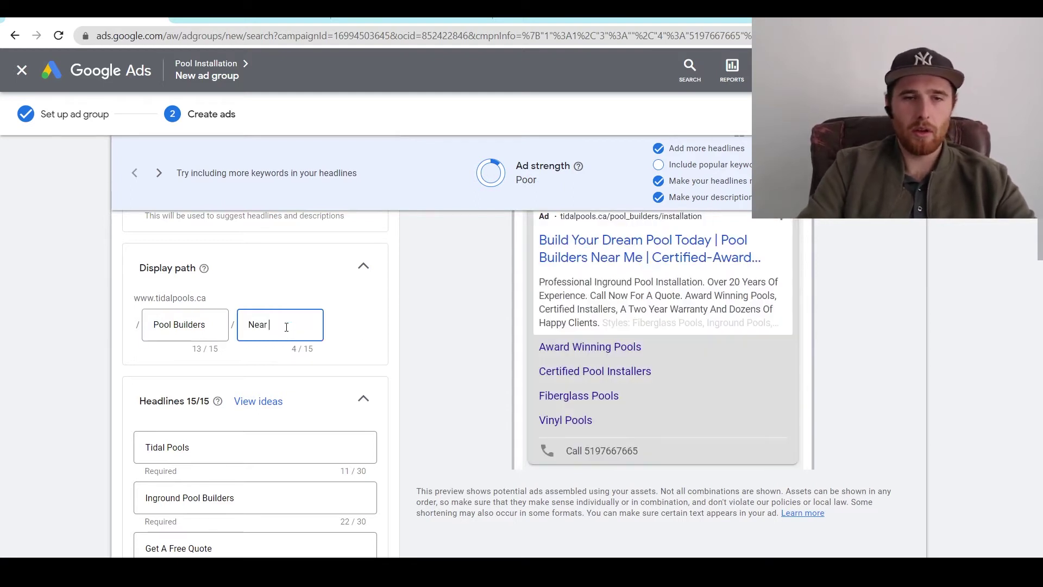
text( Me)
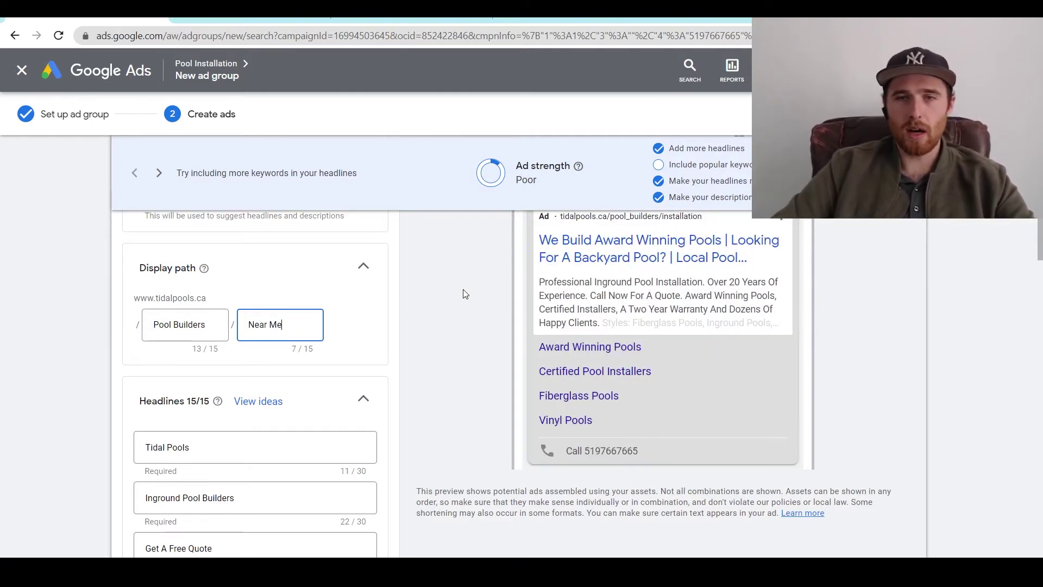
Check the display path in the ad preview against the final URL and path fields
scroll(487, 321, up, 3)
scroll(459, 383, down, 2)
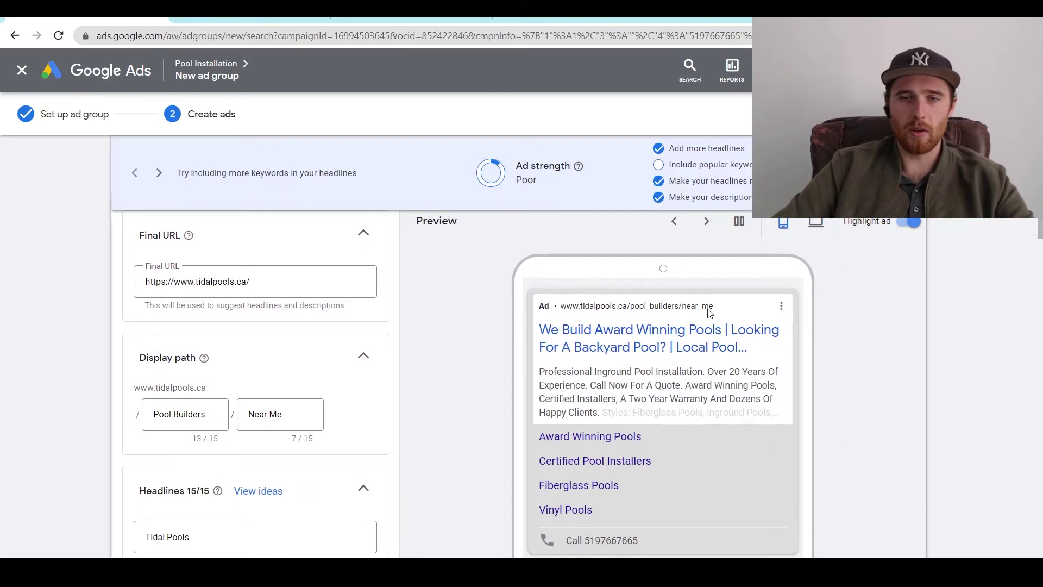
scroll(432, 314, down, 1)
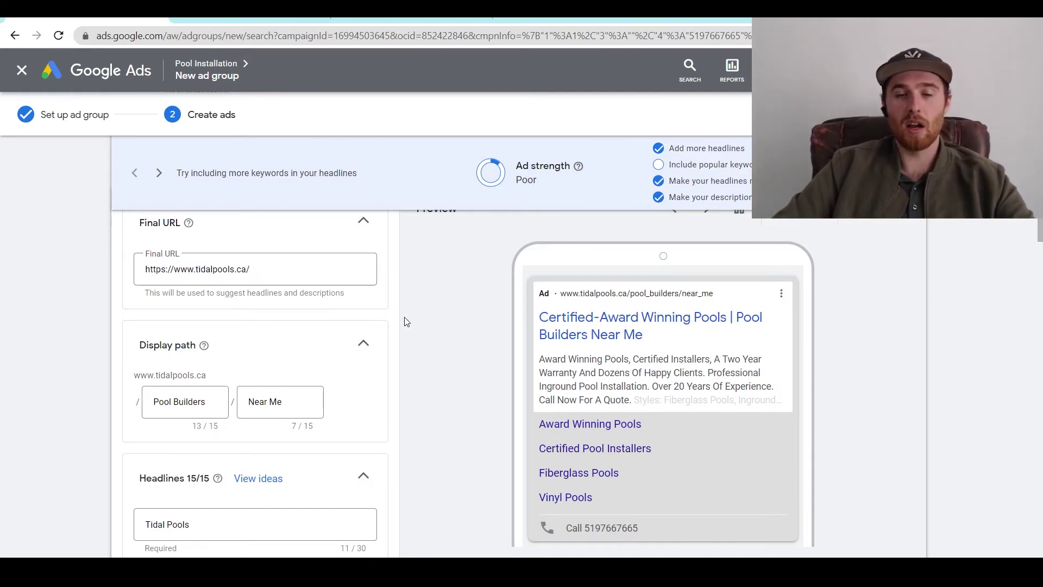
Reword the "GTA Pool Installation" headline as "GTA Pool Builders"
scroll(400, 362, down, 3)
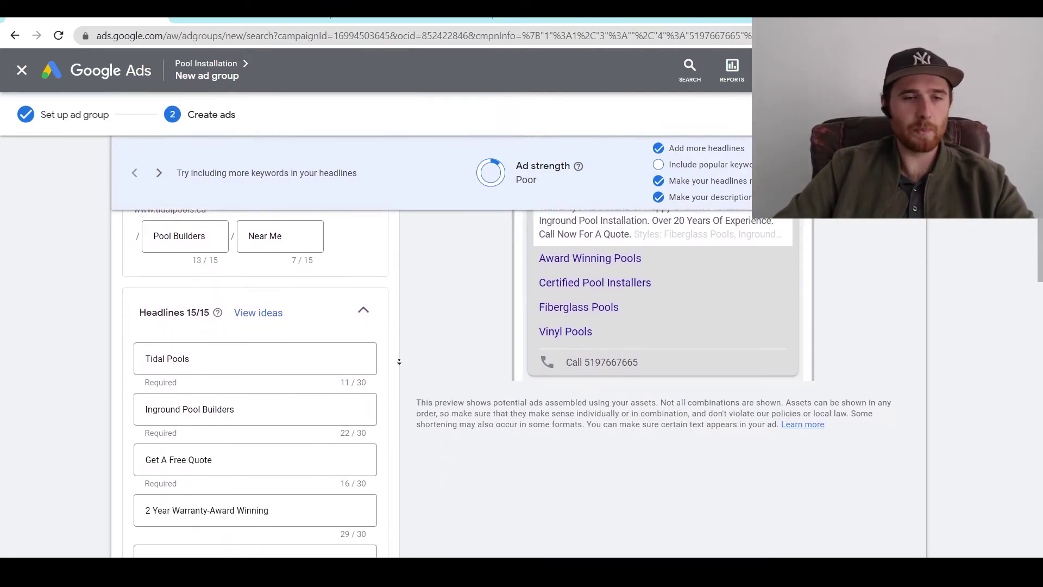
scroll(401, 361, down, 1)
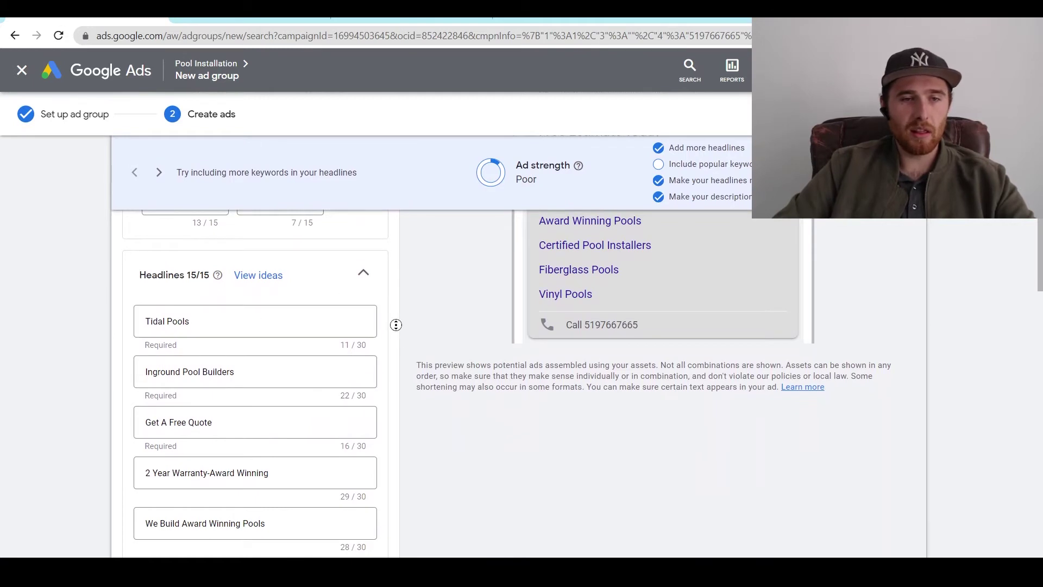
scroll(393, 324, down, 1)
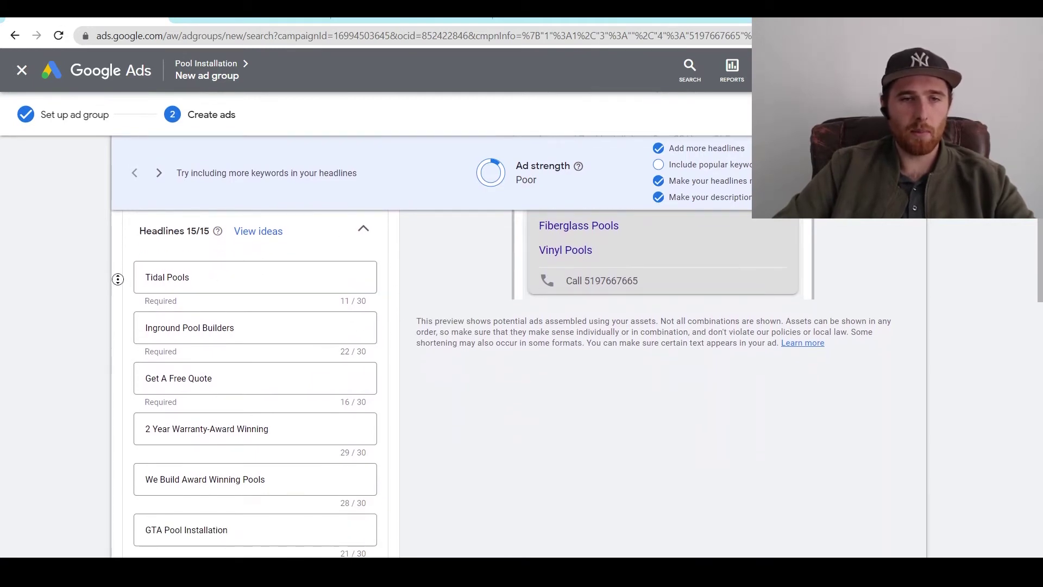
scroll(114, 293, down, 1)
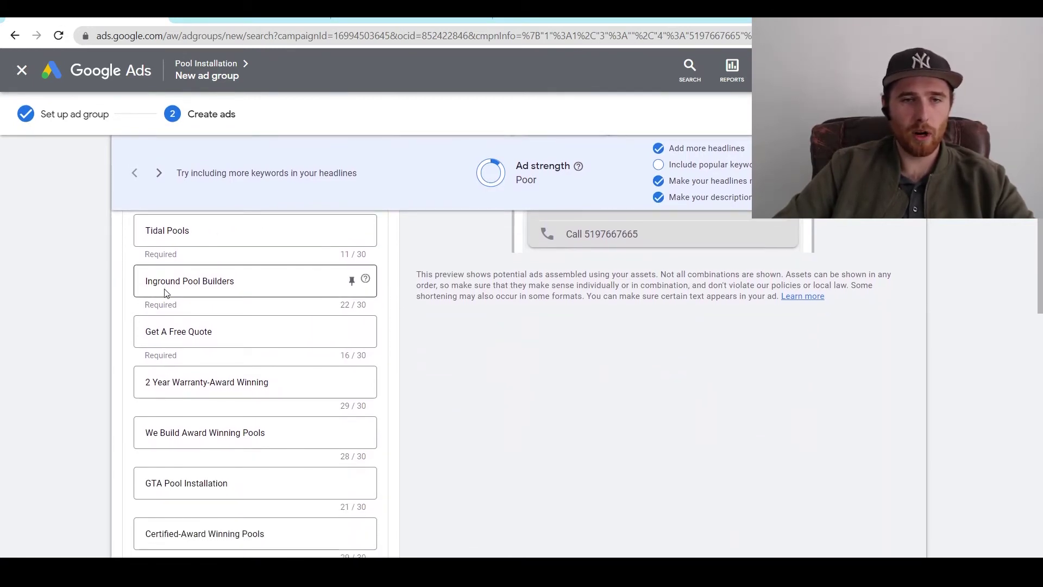
scroll(123, 293, down, 1)
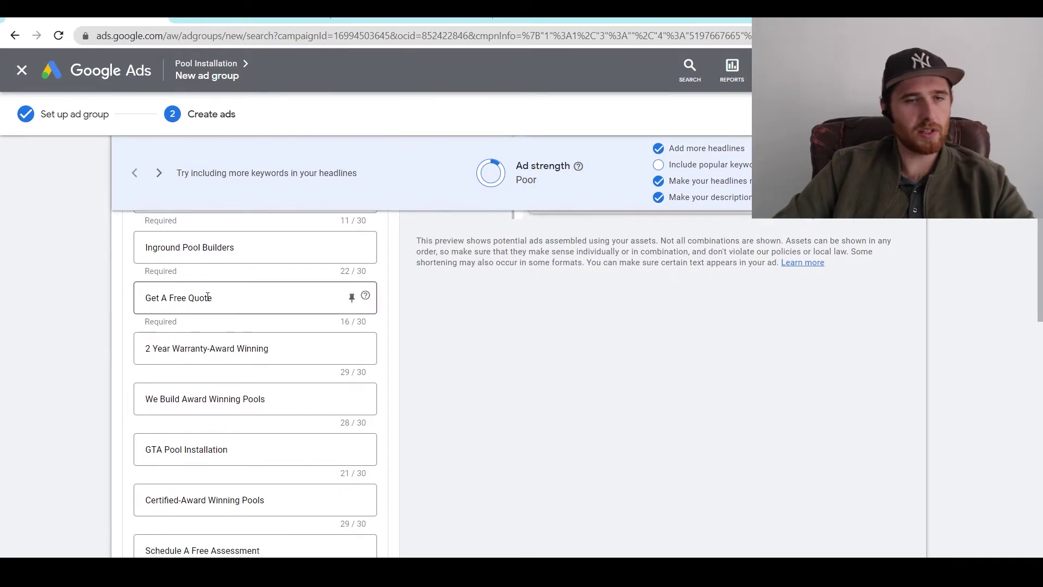
scroll(109, 315, down, 1)
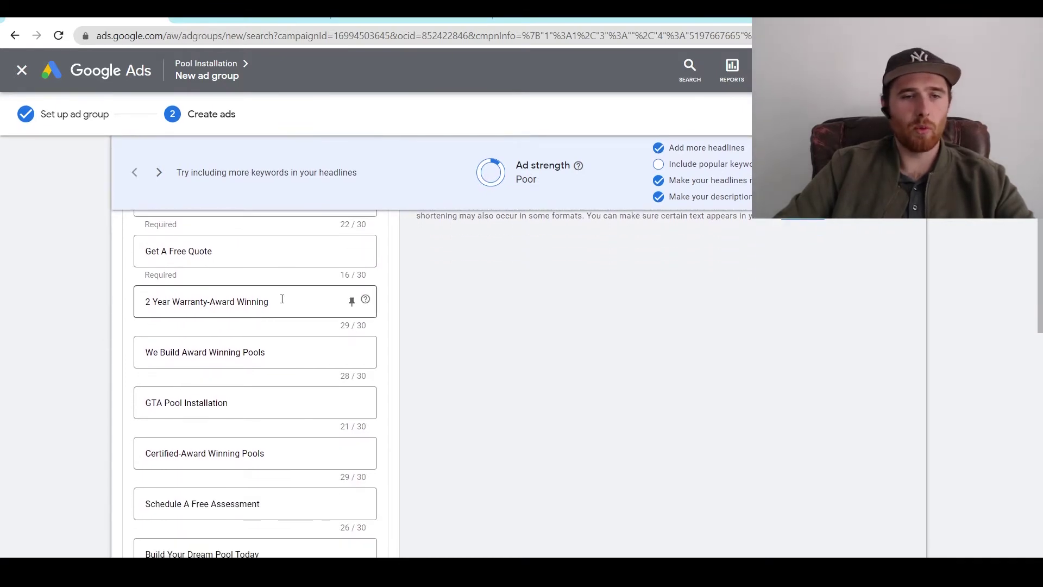
scroll(271, 320, down, 1)
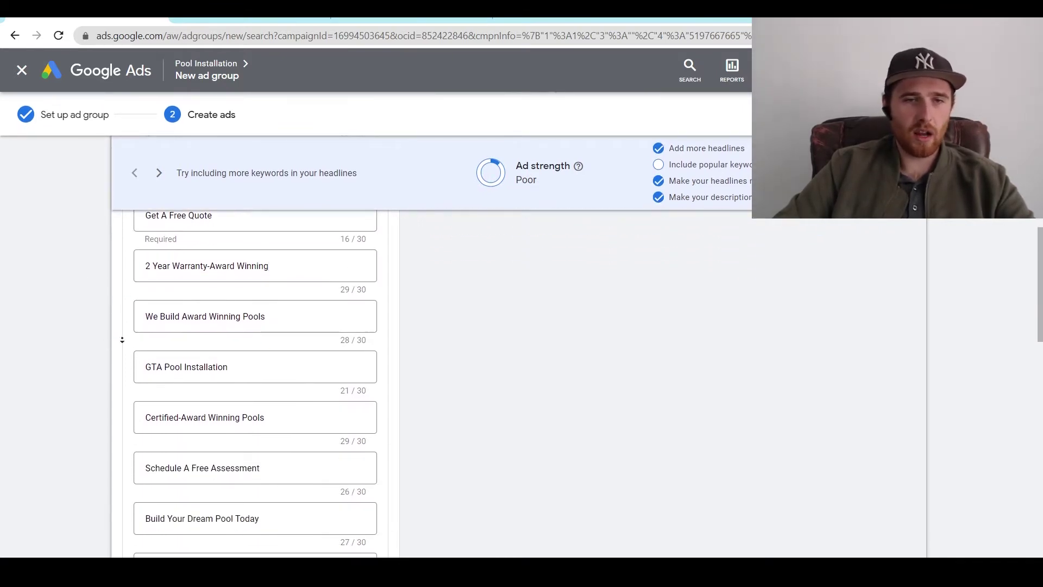
scroll(123, 340, down, 1)
scroll(84, 354, down, 1)
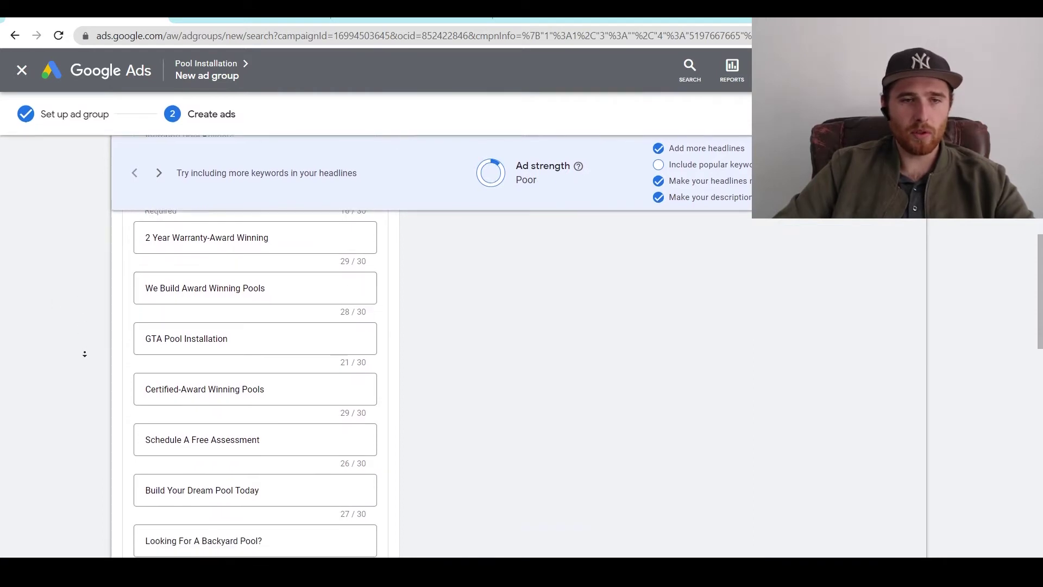
double_click(195, 330)
text(Bu)
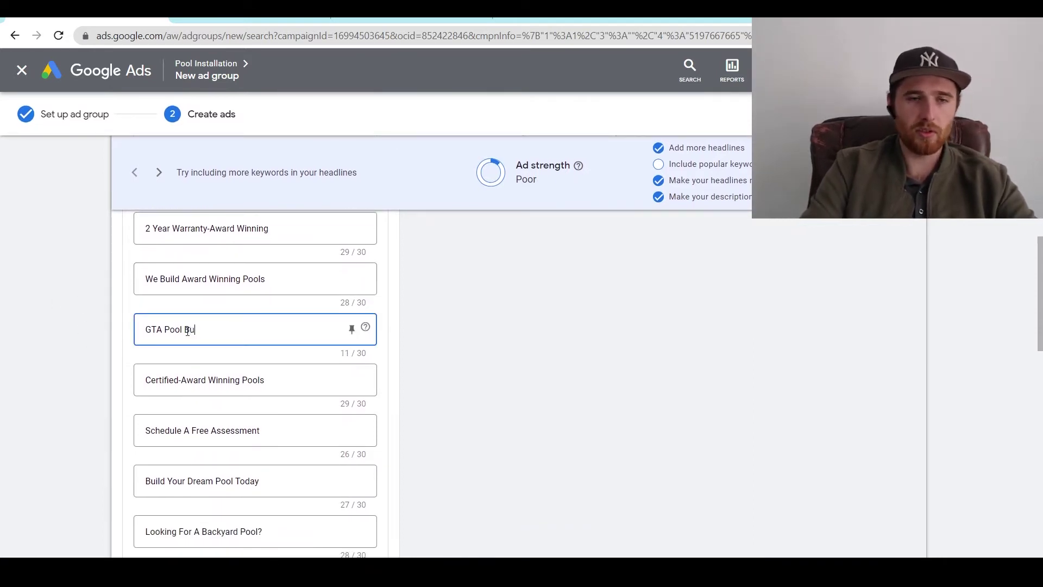
text(ilders)
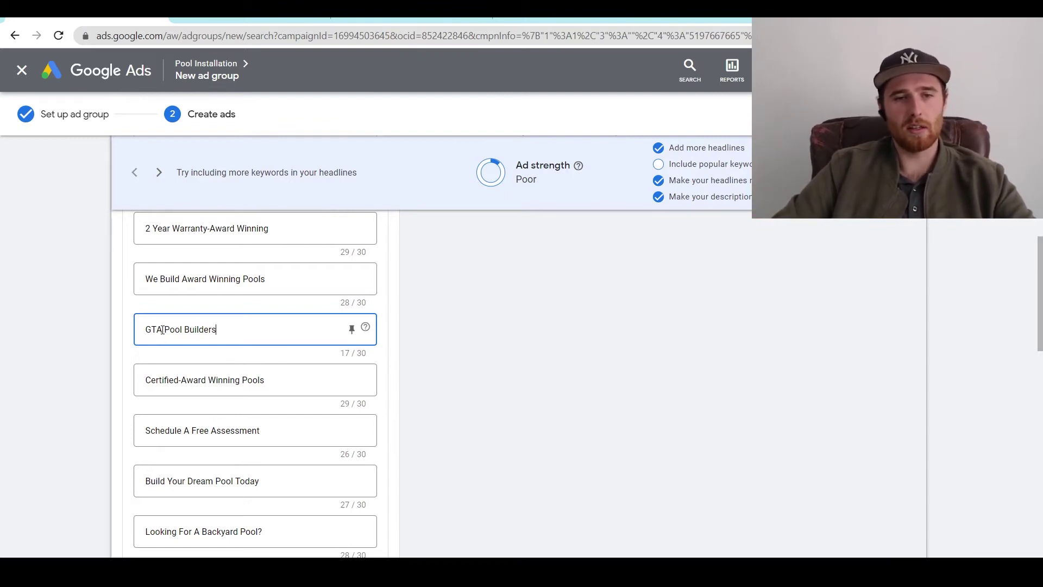
Reword the "Local Pool Installation" headline as "Local Pool Builders"
scroll(147, 337, down, 1)
scroll(106, 306, down, 1)
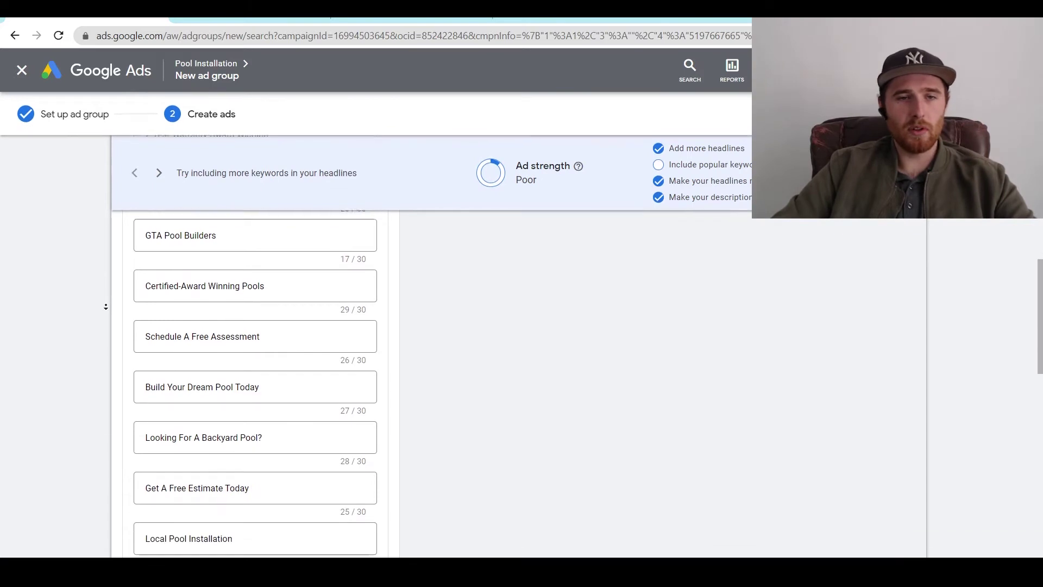
click(251, 339)
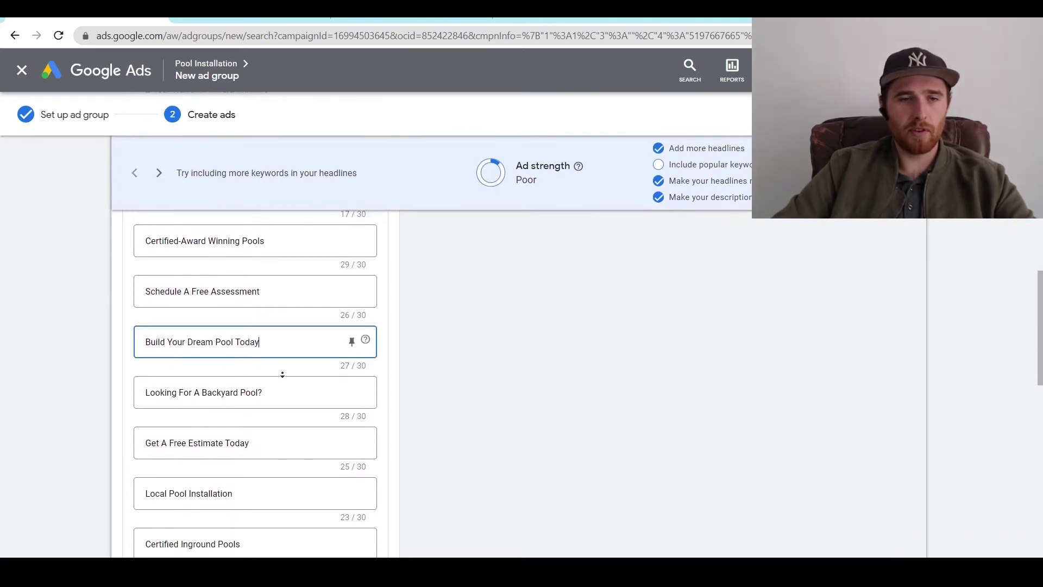
scroll(282, 375, down, 1)
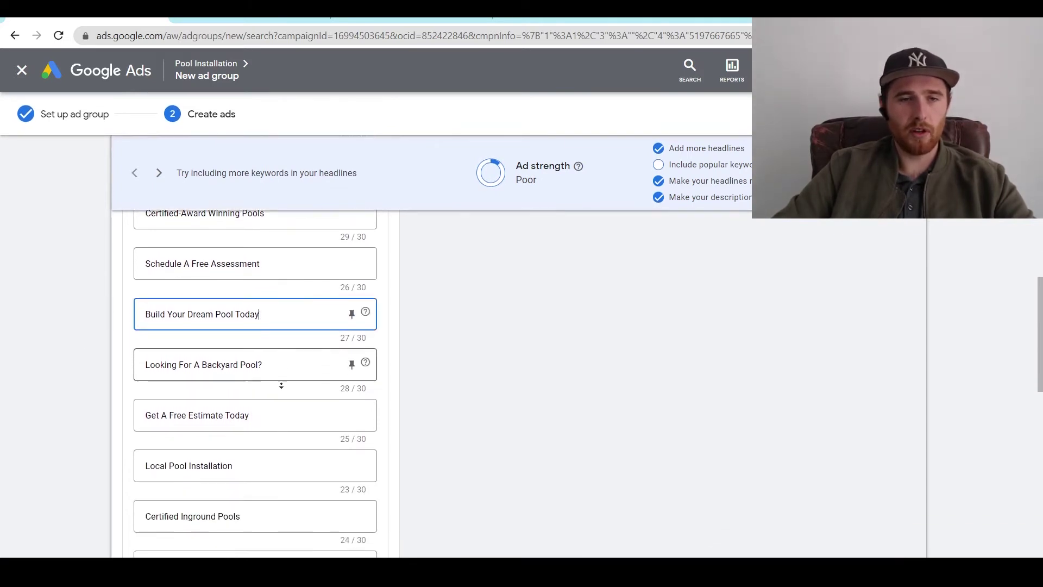
click(211, 353)
scroll(222, 369, down, 1)
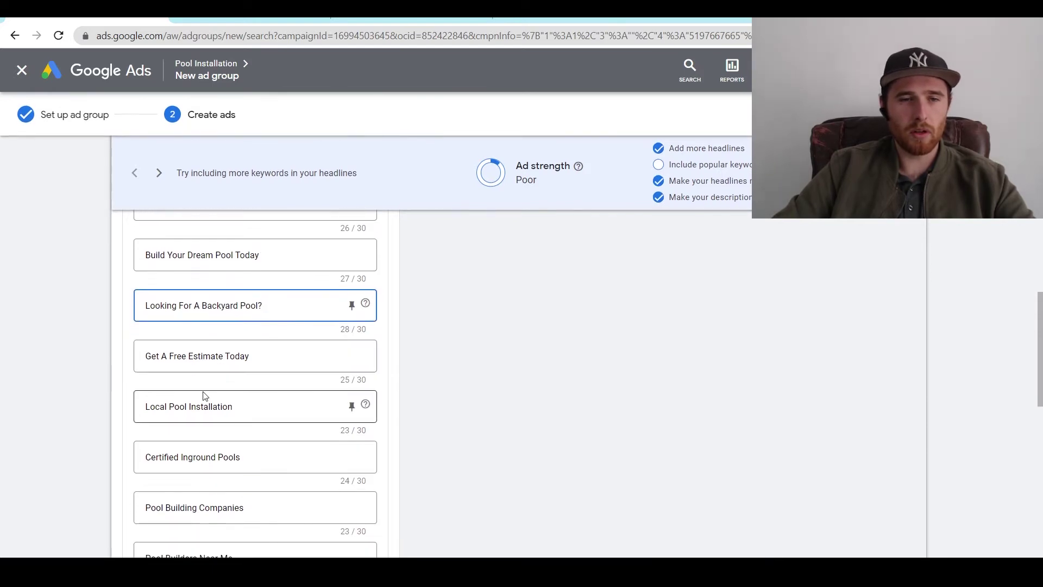
click(211, 406)
double_click(211, 406)
text(Bui)
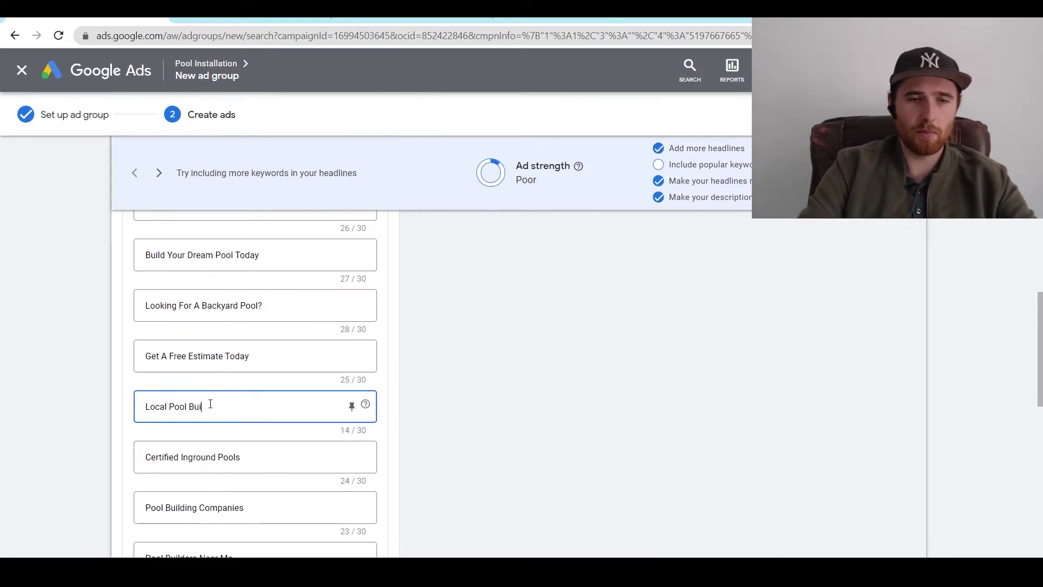
text(lders)
Review the ad's full set of headlines, its preview and its descriptions for relevance to the pool builders keywords
middle_click(85, 375)
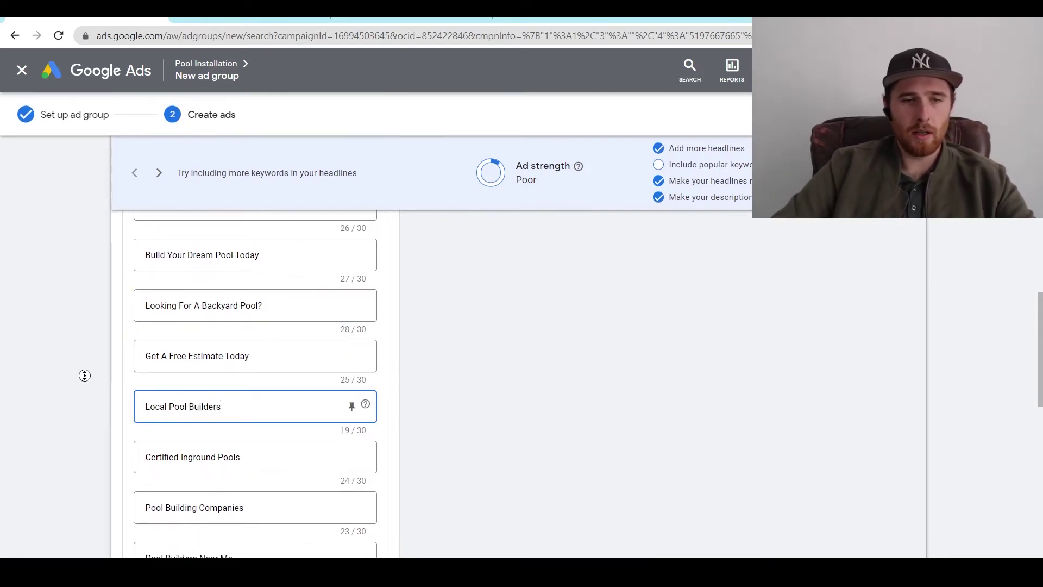
middle_click(222, 407)
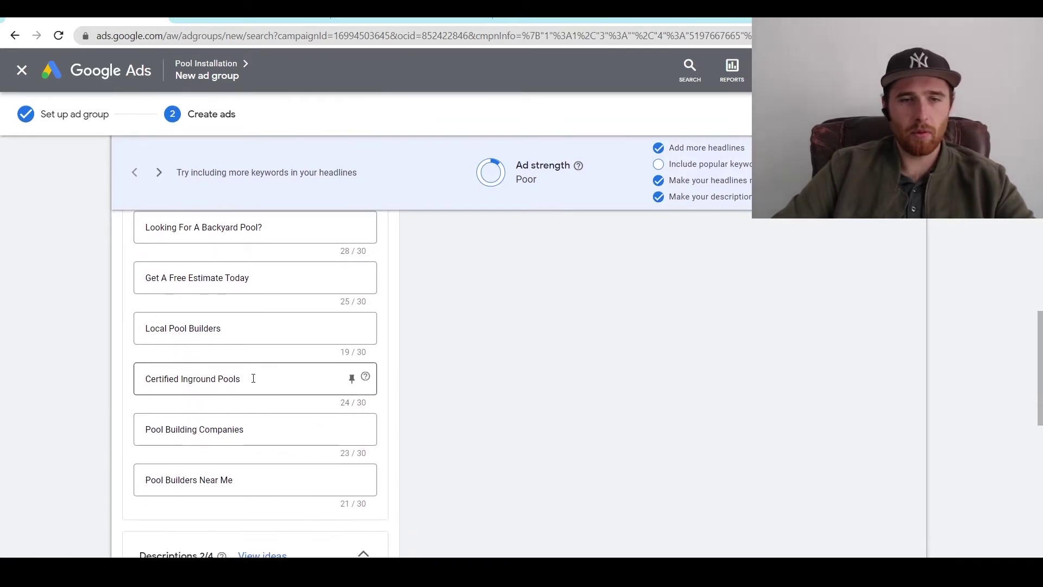
click(324, 387)
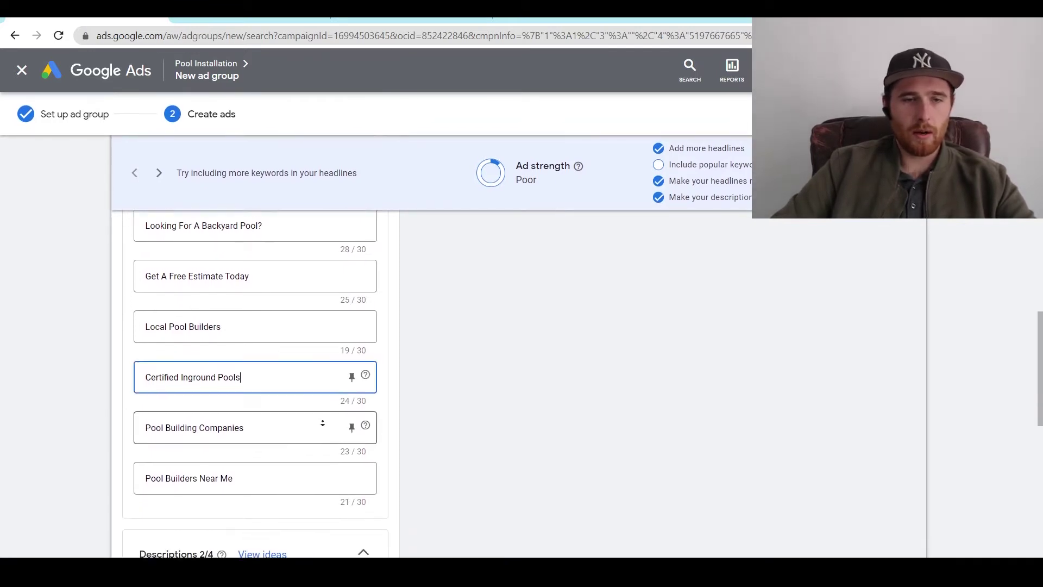
click(267, 407)
middle_click(102, 370)
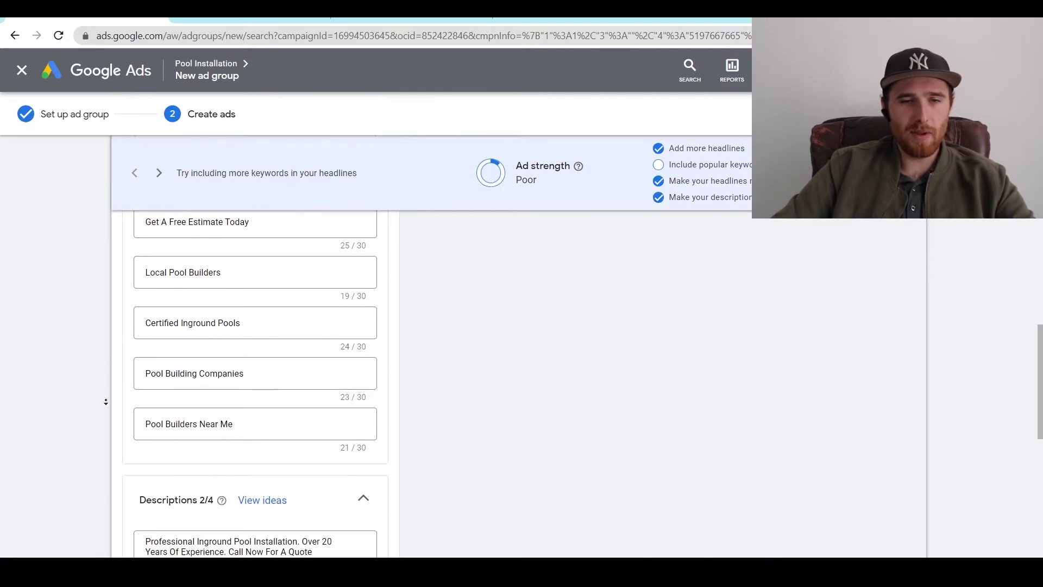
scroll(106, 402, up, 8)
scroll(265, 304, up, 5)
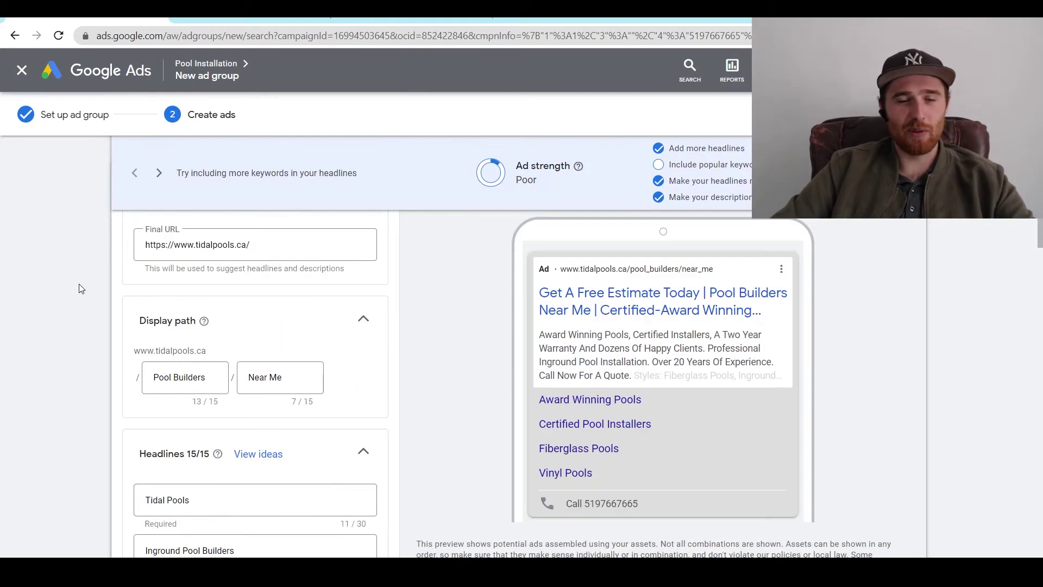
scroll(199, 310, down, 9)
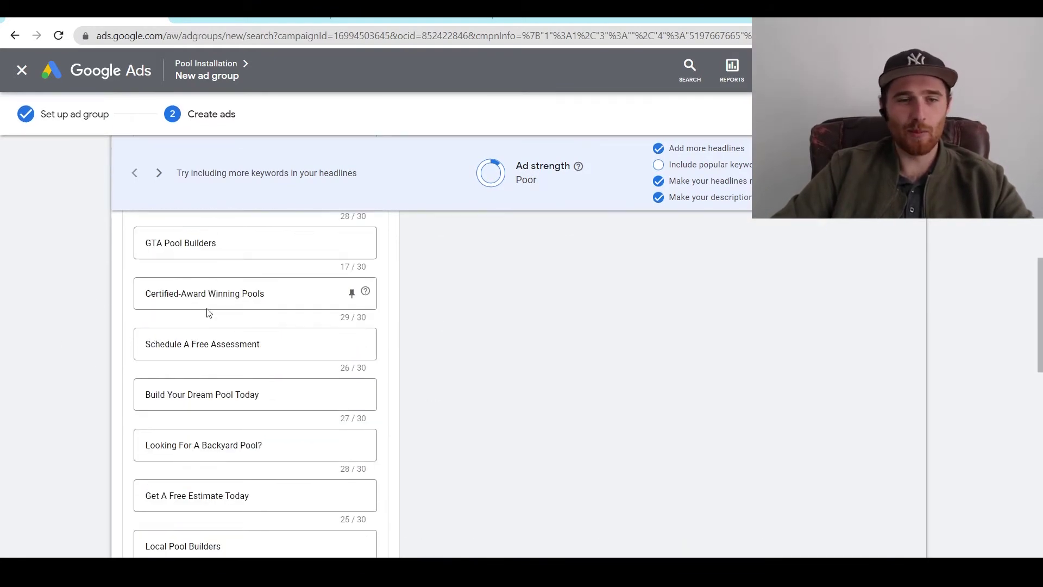
scroll(309, 326, down, 3)
scroll(353, 330, down, 8)
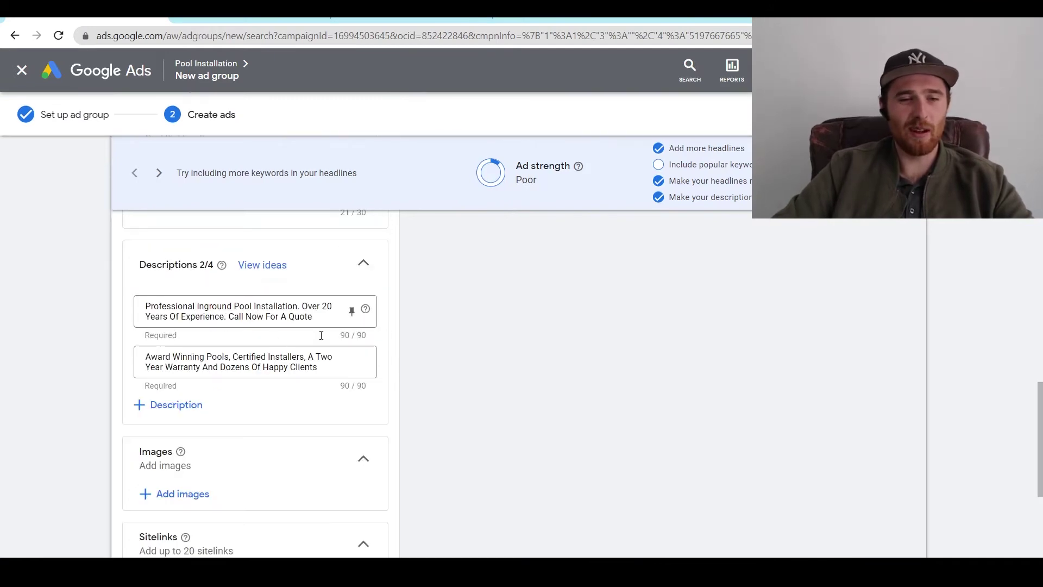
scroll(394, 373, up, 8)
scroll(270, 340, up, 9)
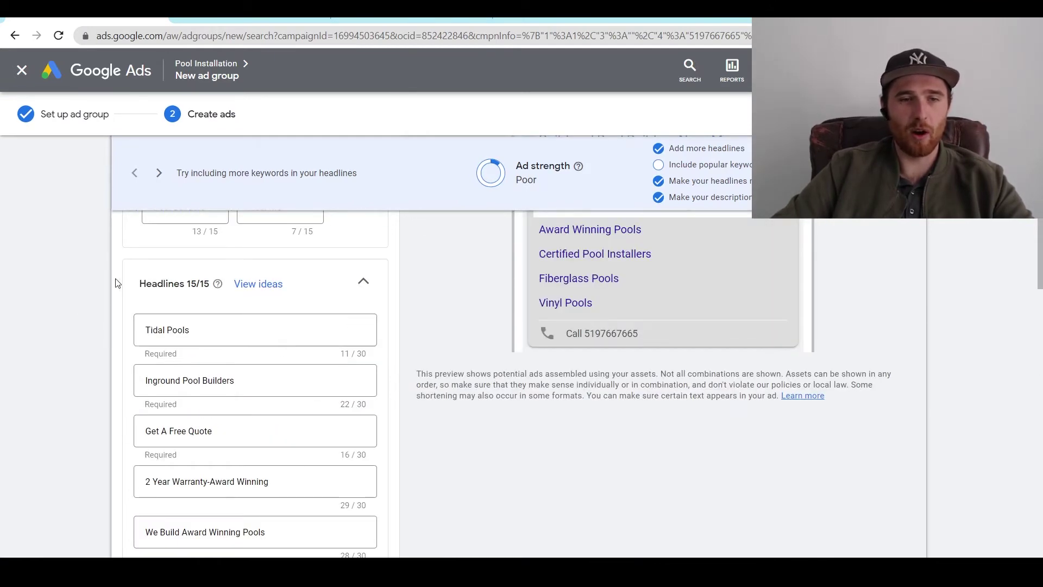
scroll(107, 357, up, 2)
scroll(106, 359, down, 2)
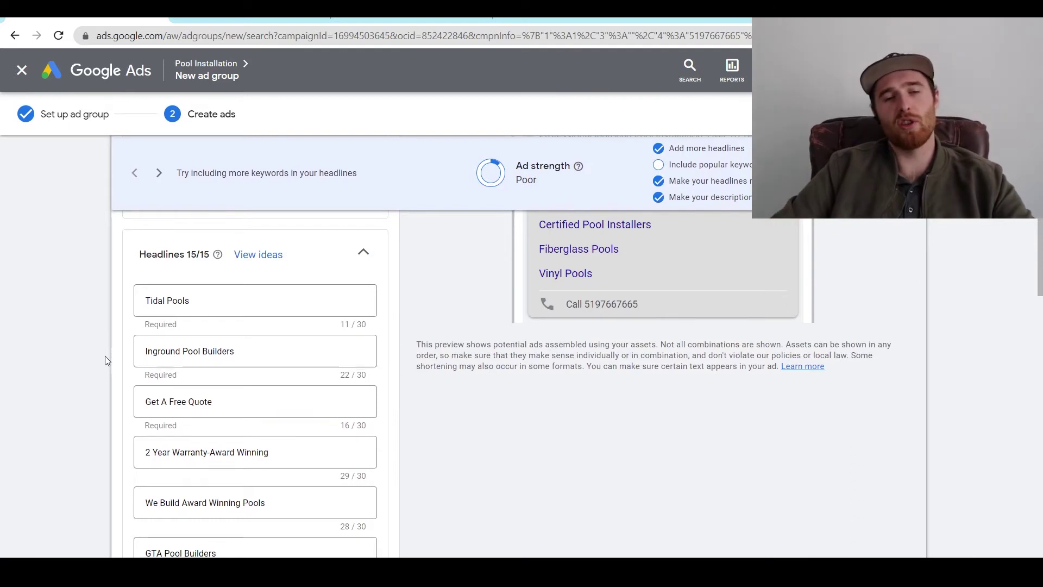
click(136, 364)
scroll(136, 372, down, 1)
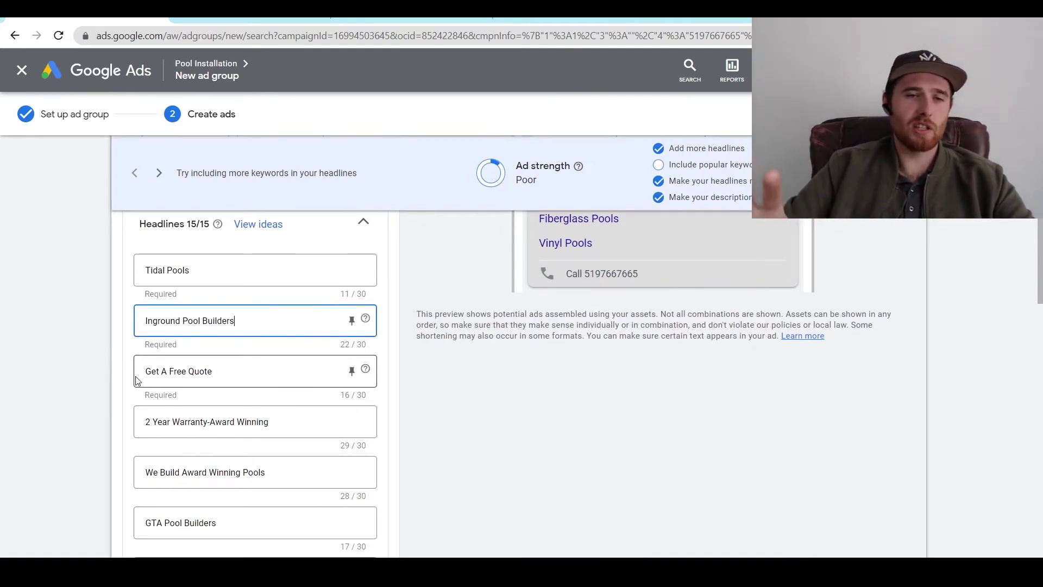
click(105, 333)
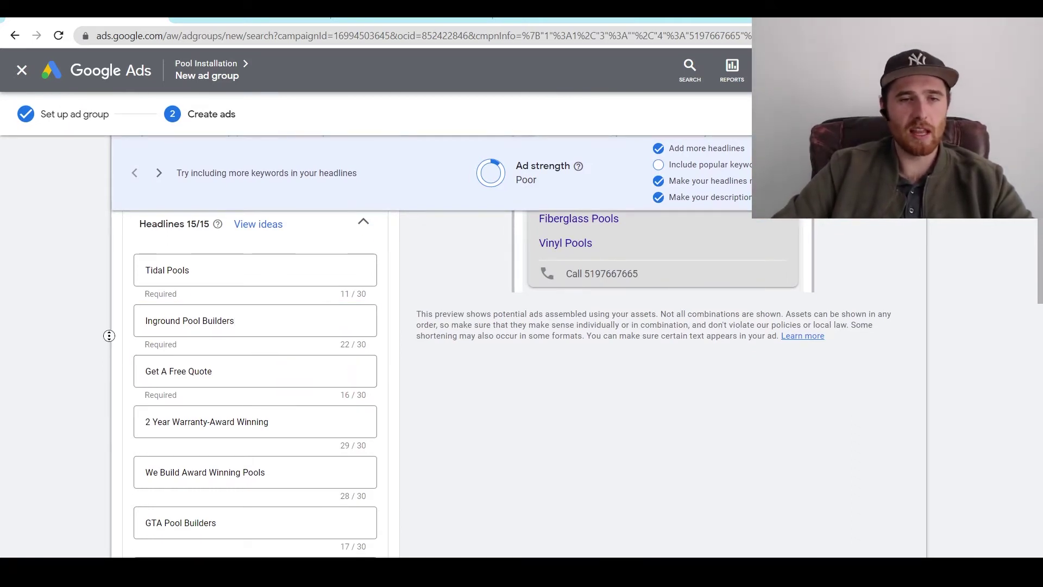
Replace "Installation" with "Builders" in the first description so it begins "Professional Inground Pool Builders"
scroll(108, 342, down, 1)
scroll(112, 354, down, 5)
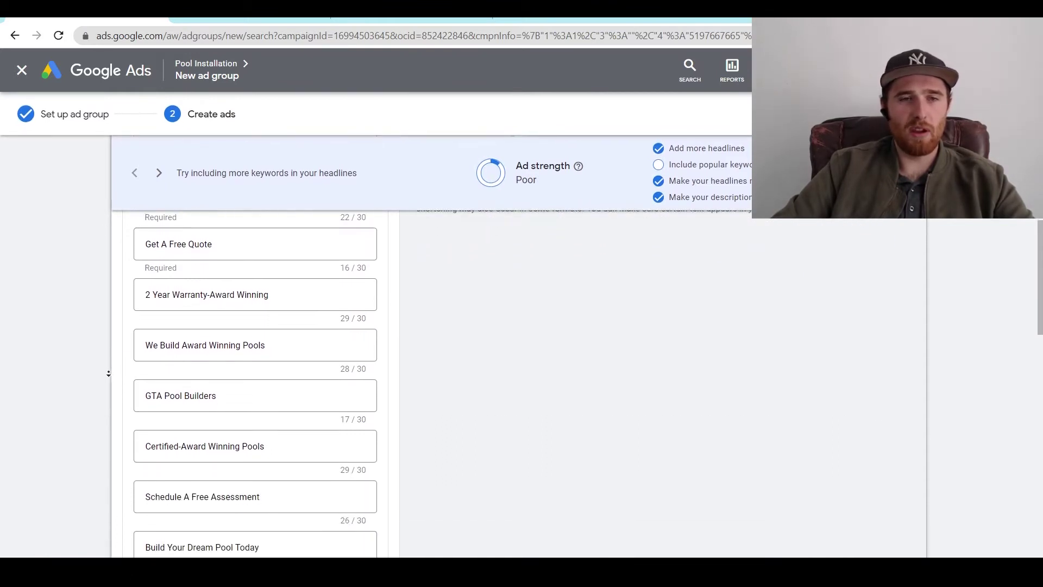
scroll(108, 373, down, 2)
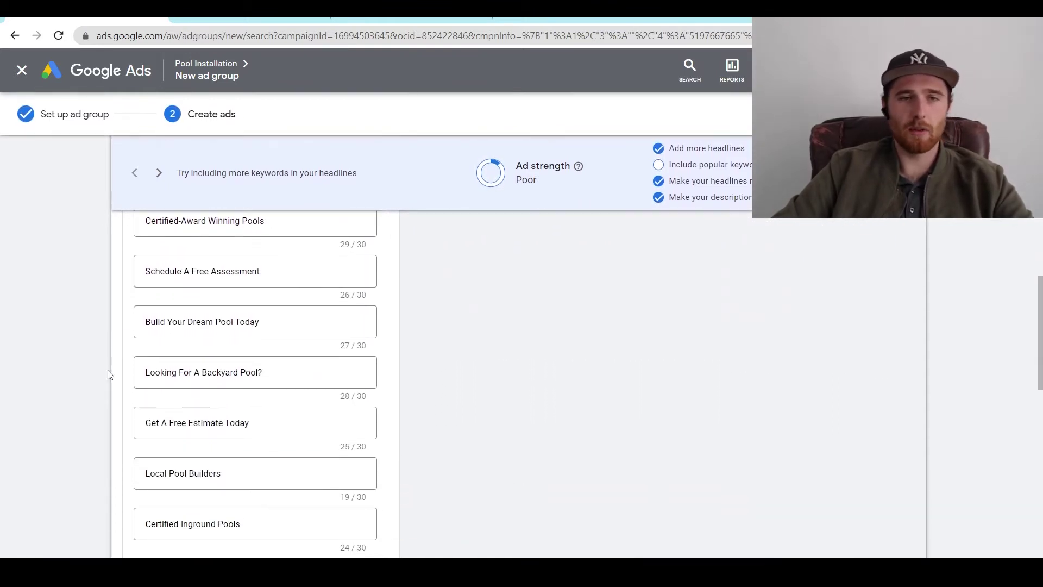
scroll(112, 374, down, 3)
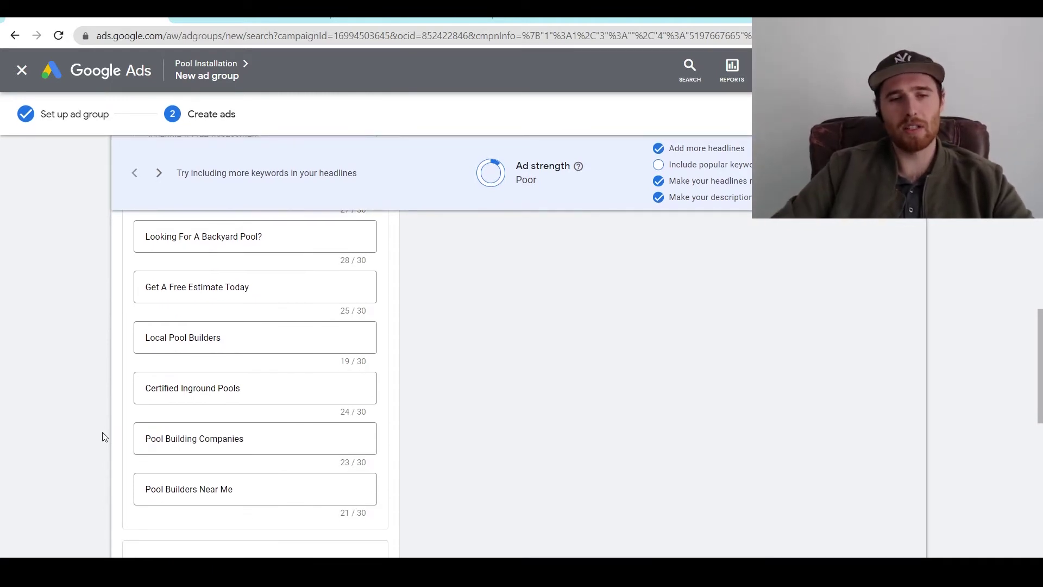
scroll(109, 391, down, 2)
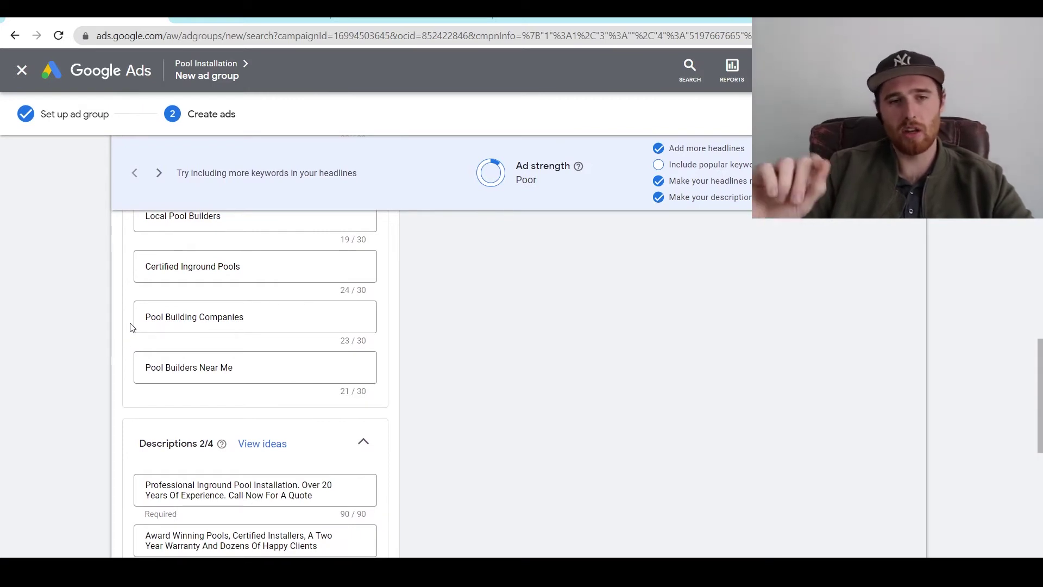
scroll(119, 337, down, 2)
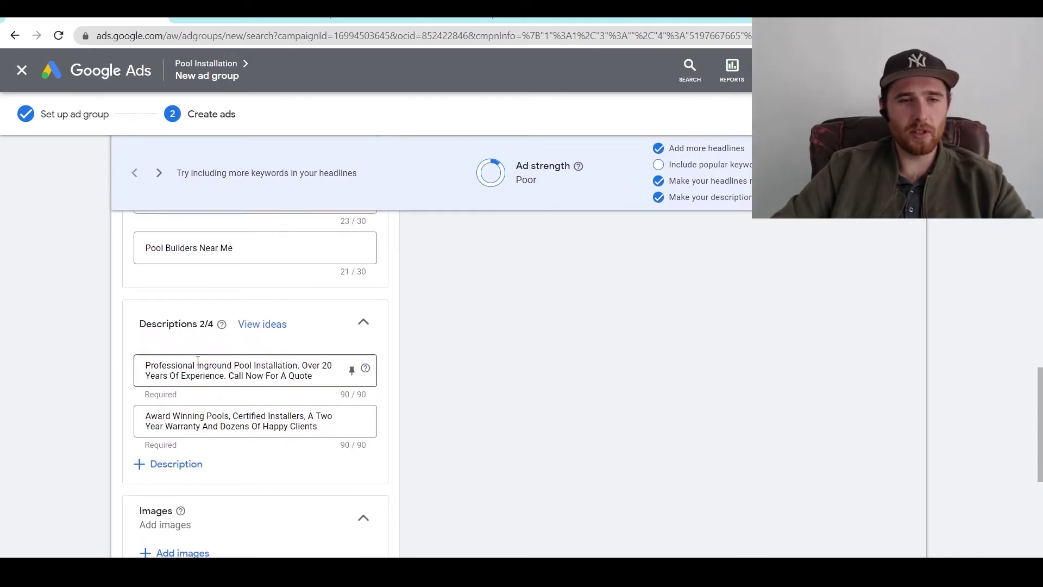
drag(171, 365, 251, 368)
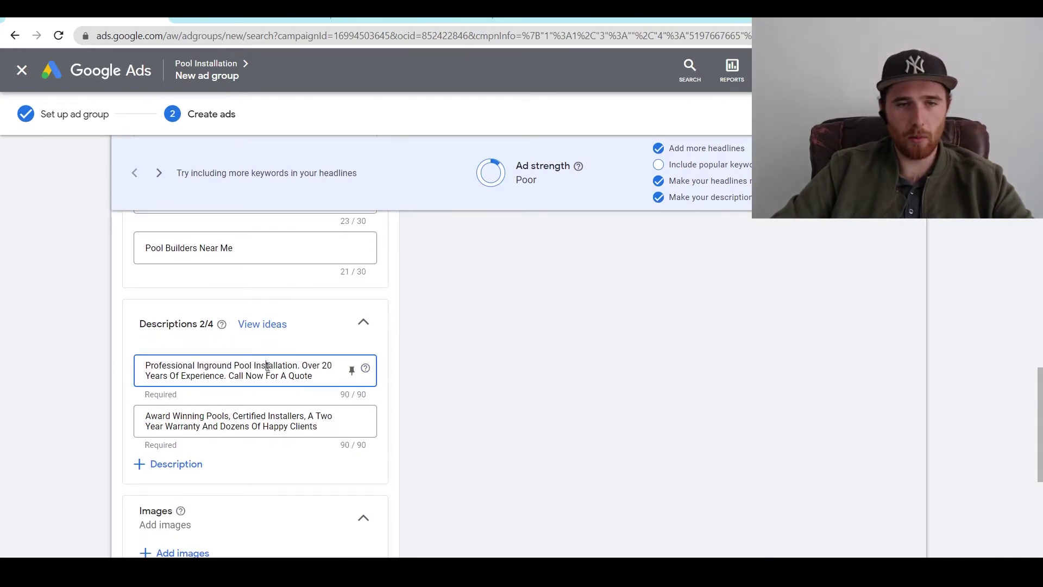
double_click(271, 366)
text(Builders)
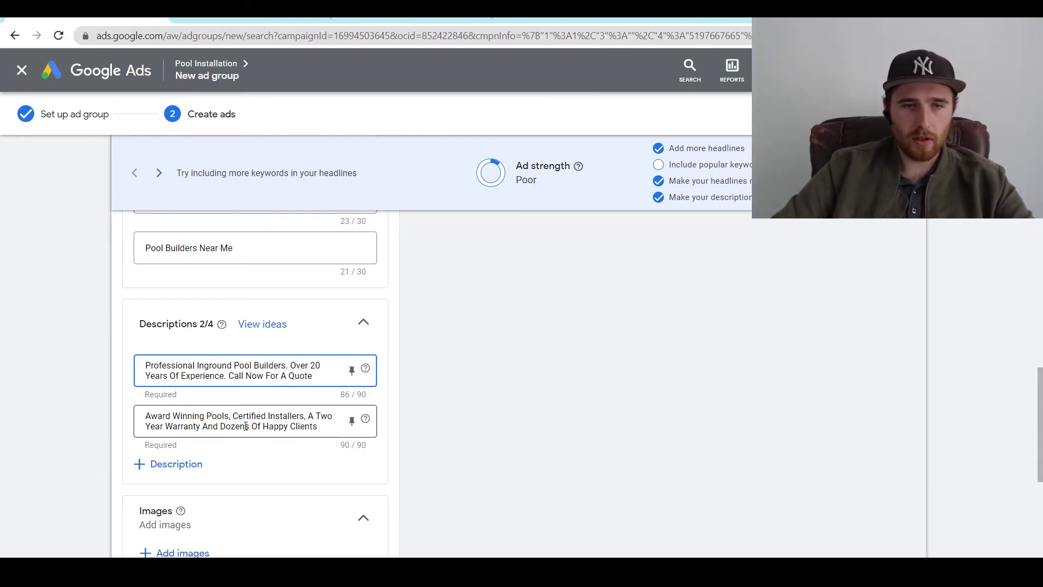
Review the ad's two descriptions, display path, headlines, preview, images and sitelinks
click(112, 400)
scroll(229, 375, down, 1)
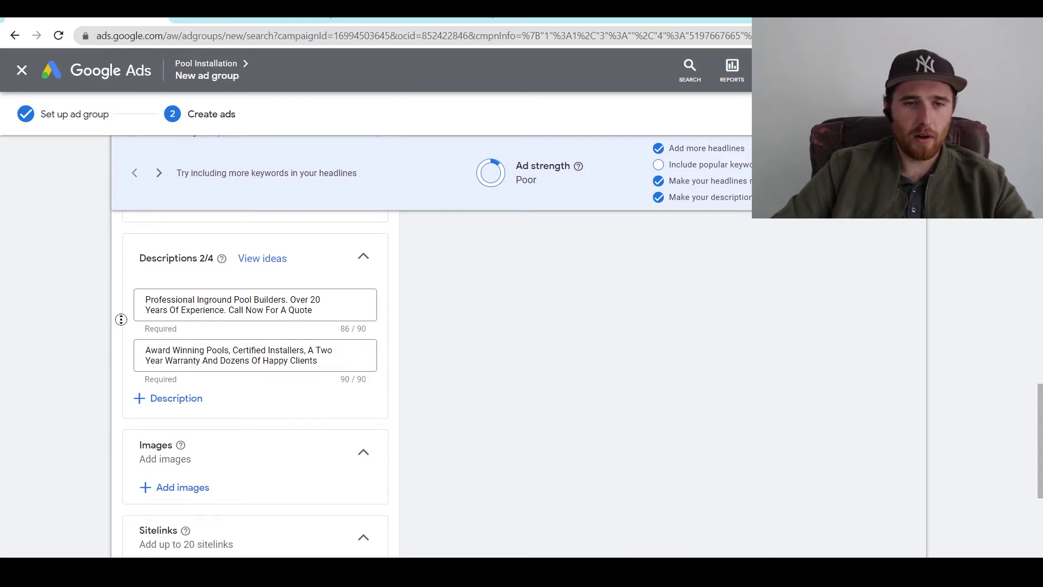
scroll(166, 357, down, 1)
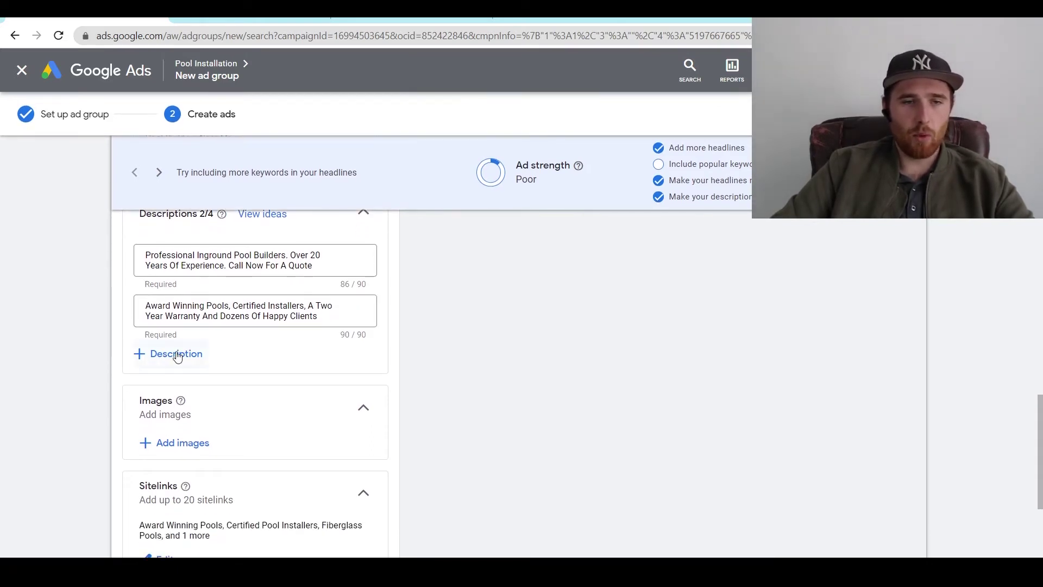
scroll(112, 343, up, 3)
scroll(125, 353, down, 3)
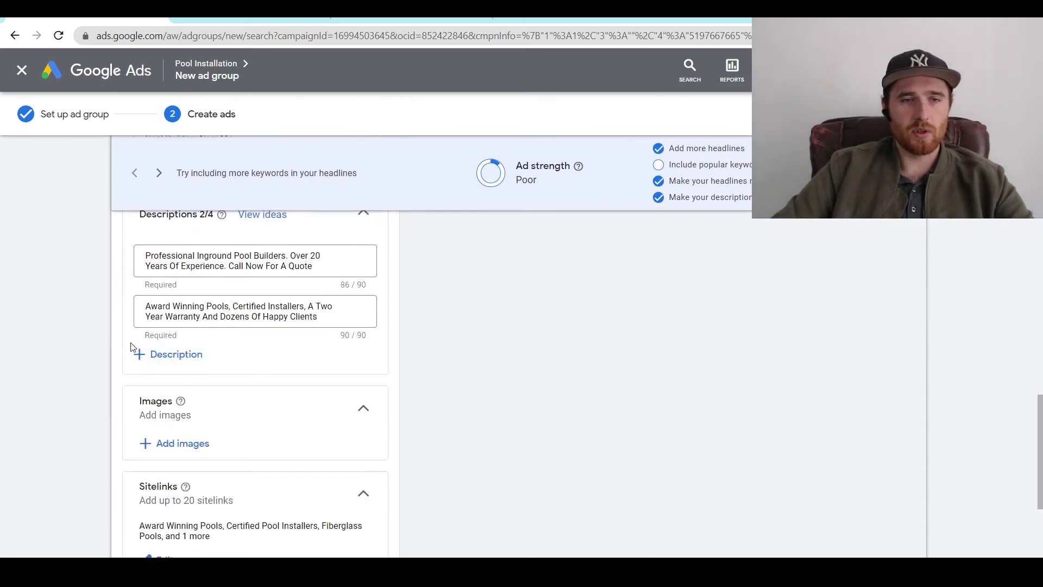
scroll(143, 370, up, 3)
scroll(136, 381, up, 15)
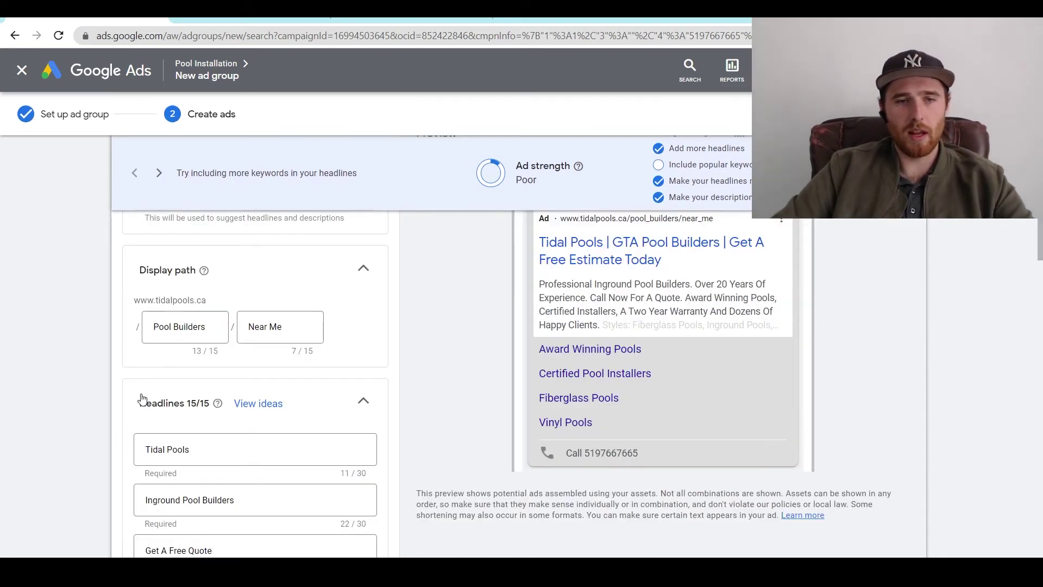
scroll(137, 391, down, 15)
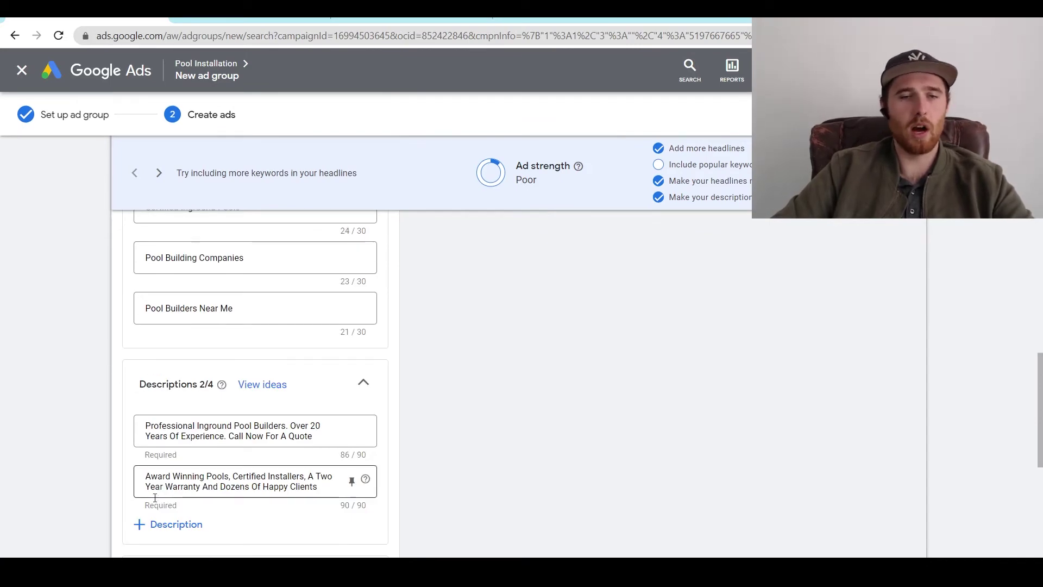
scroll(190, 388, up, 15)
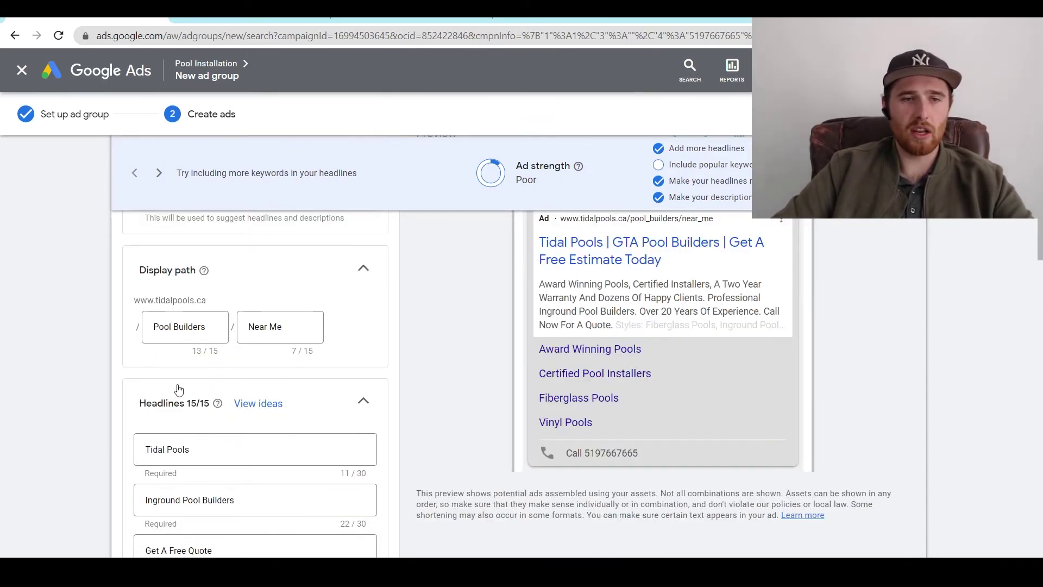
scroll(136, 381, down, 17)
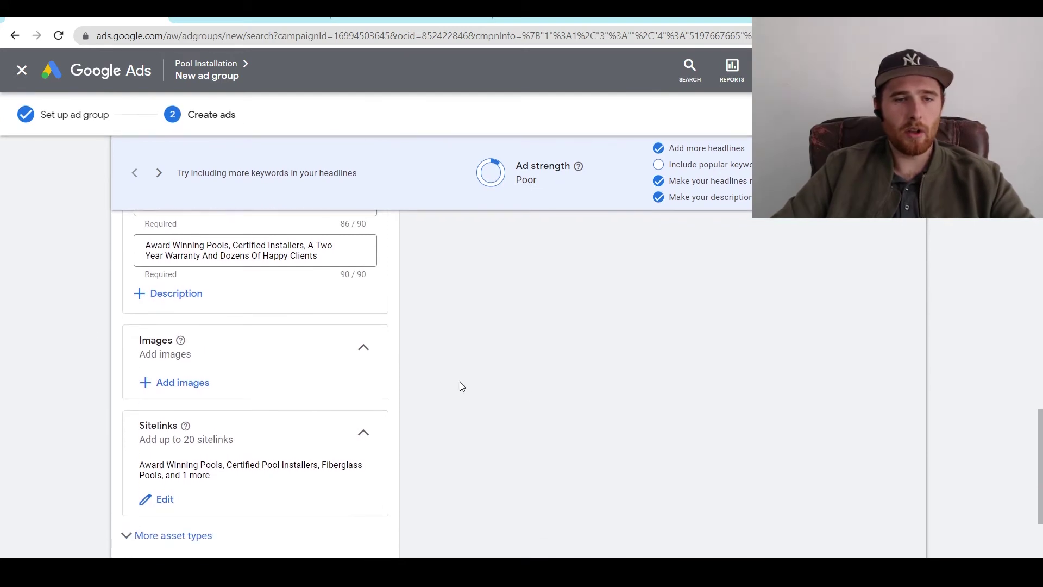
scroll(268, 371, down, 1)
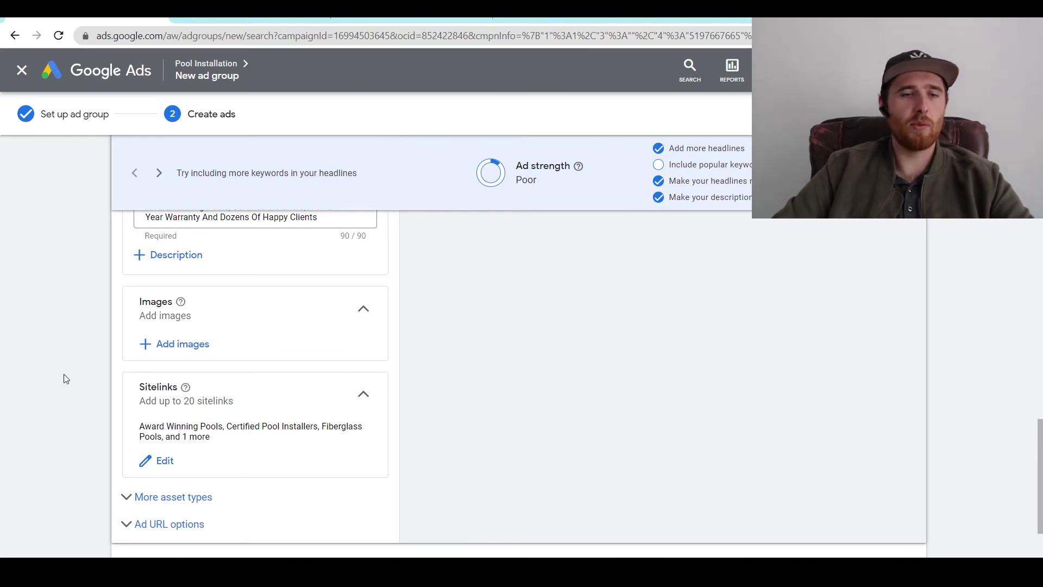
scroll(98, 386, down, 1)
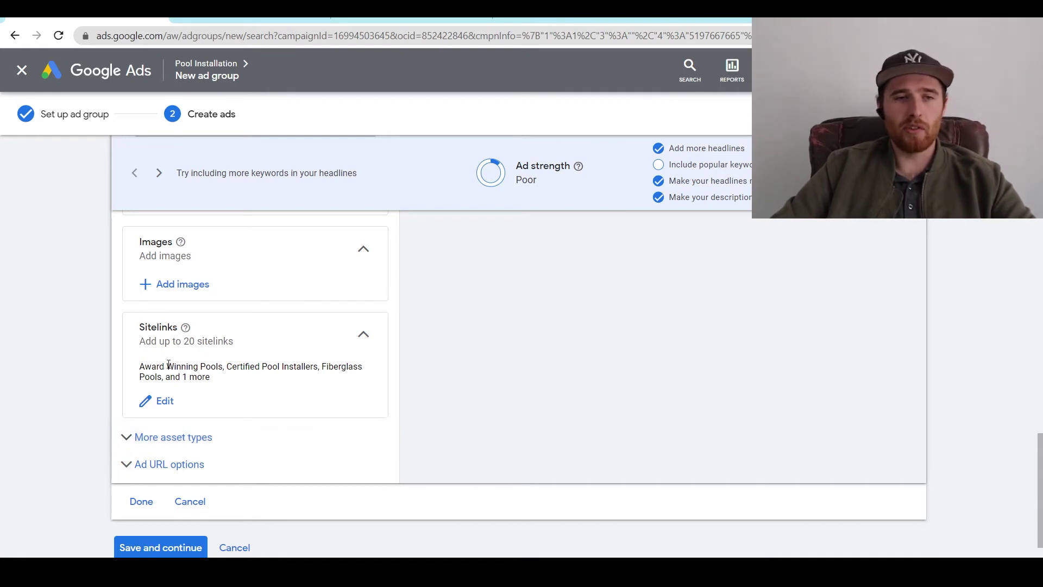
Inspect the additional asset types and the ad URL options, collapsing each section again
click(126, 438)
scroll(87, 424, down, 3)
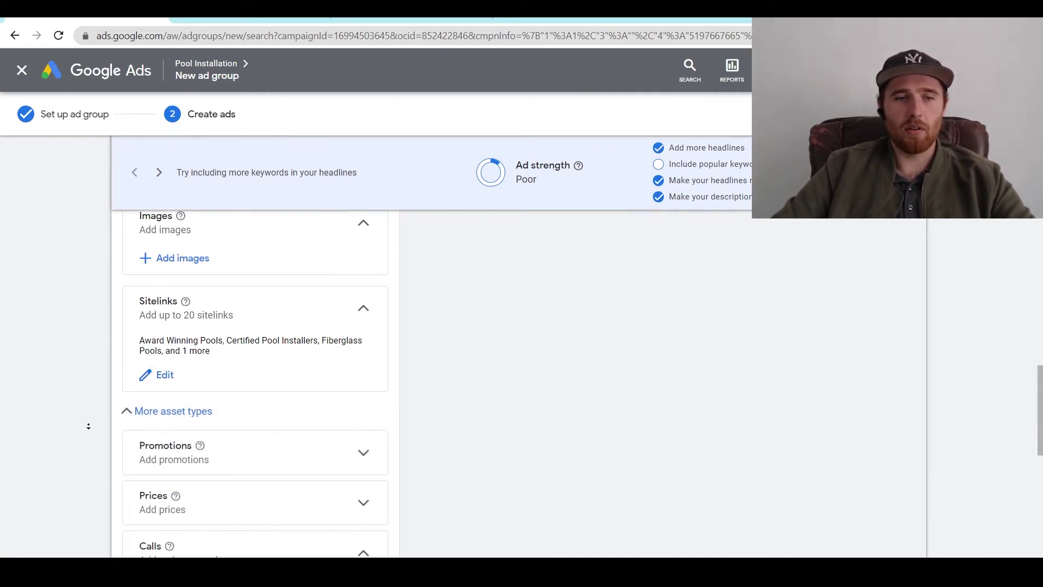
scroll(90, 426, down, 2)
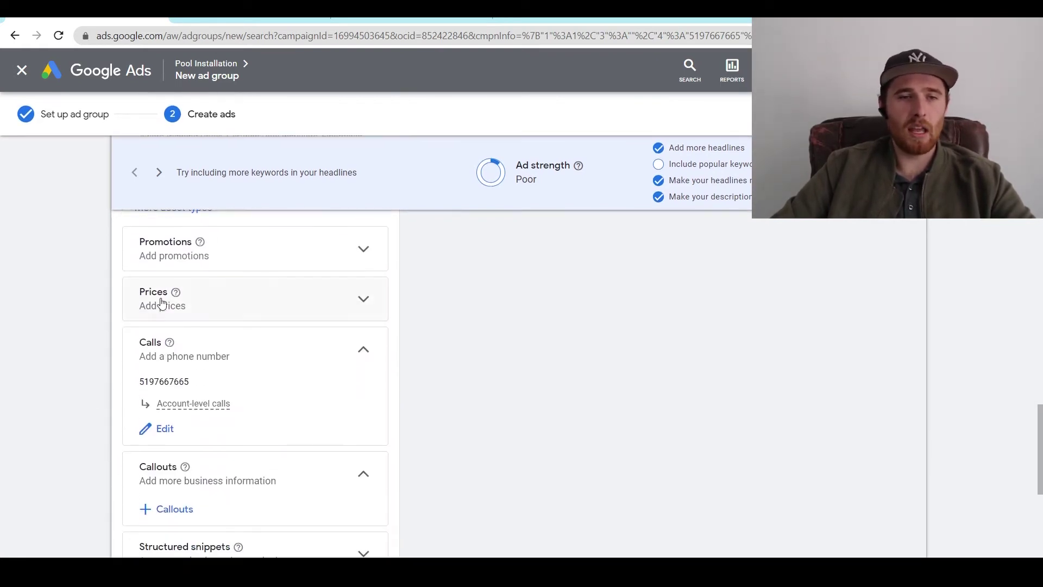
scroll(109, 348, up, 3)
click(128, 379)
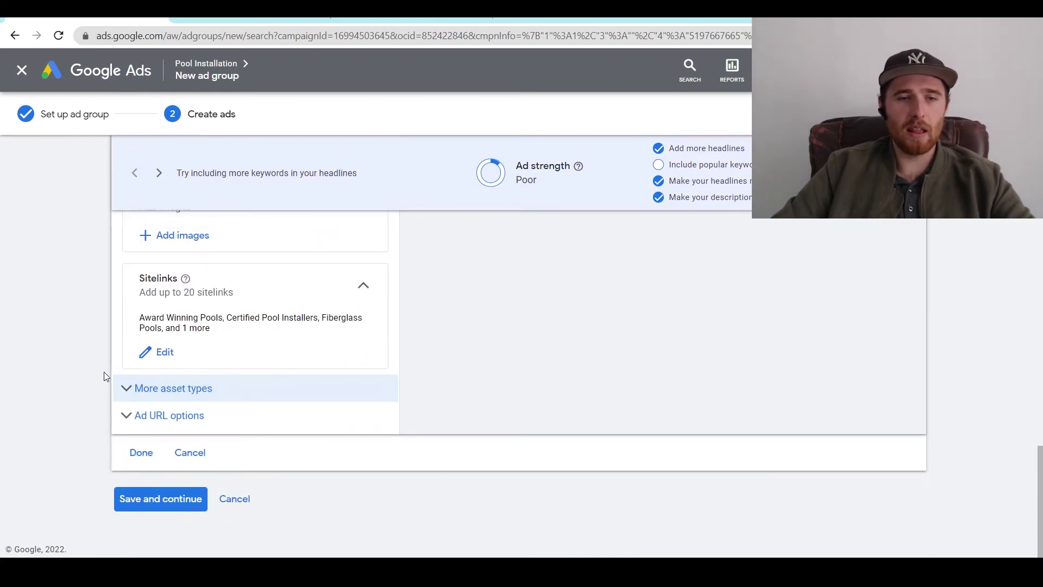
scroll(132, 347, up, 3)
scroll(109, 380, down, 3)
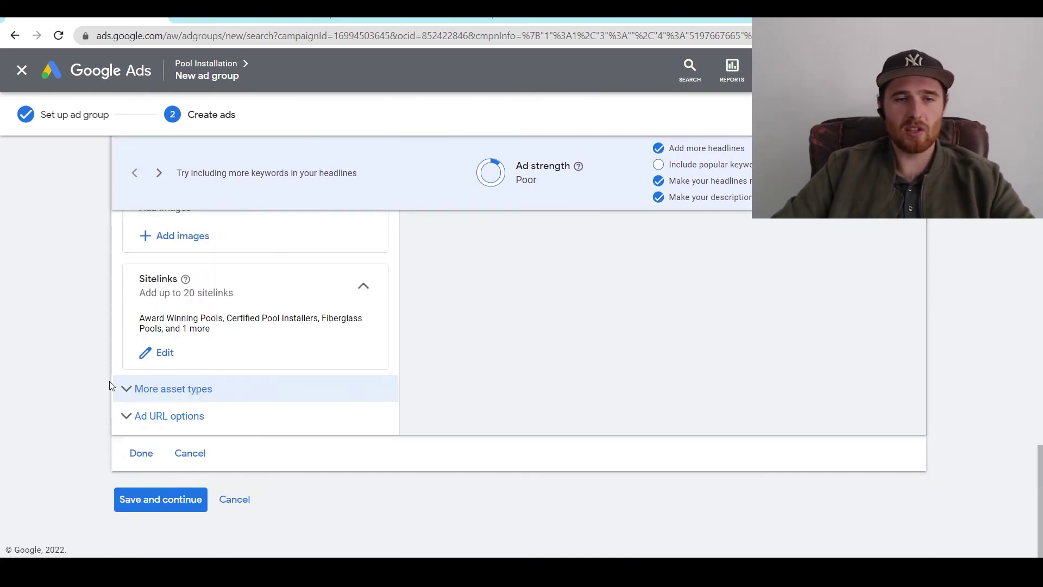
click(120, 415)
scroll(127, 367, down, 3)
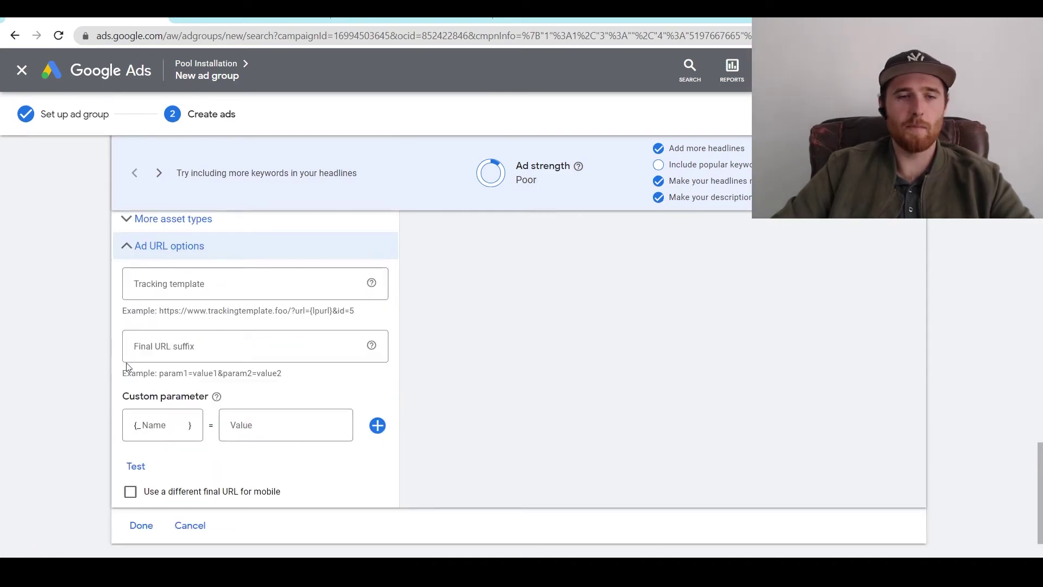
click(128, 247)
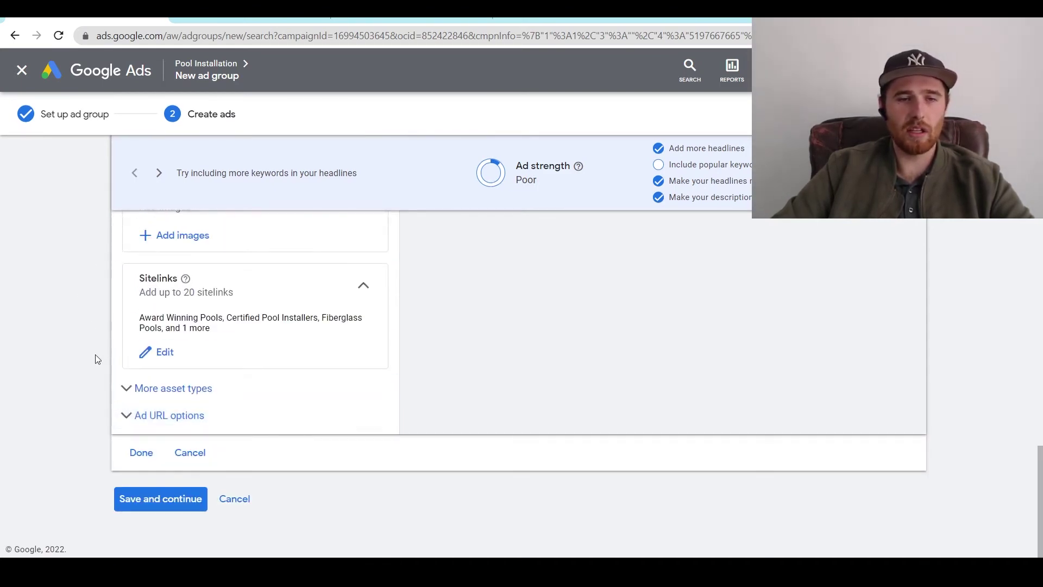
Check the ad strength rating and its improvement suggestions against the ad group's keywords
scroll(543, 305, up, 10)
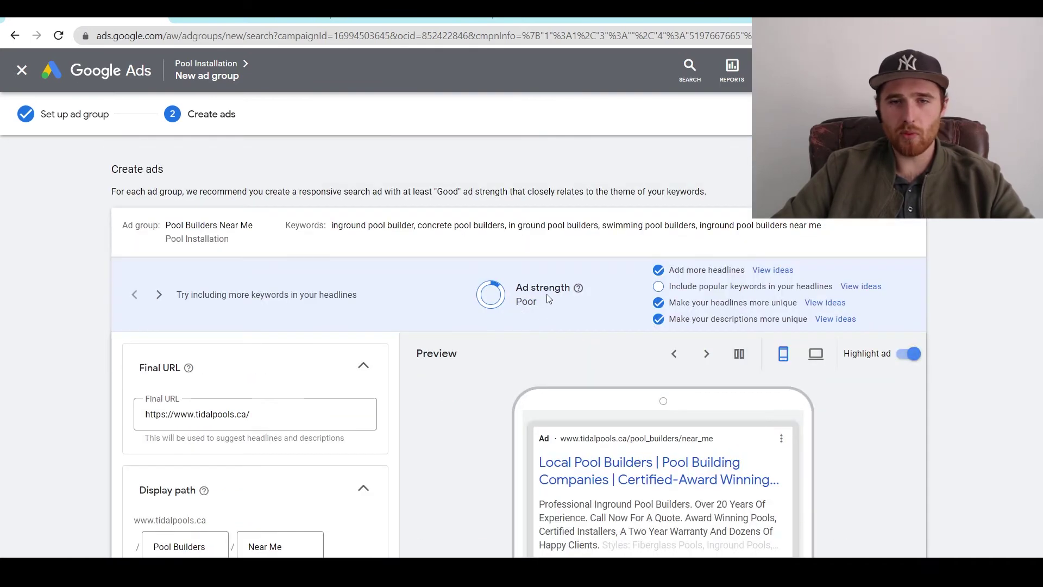
triple_click(528, 289)
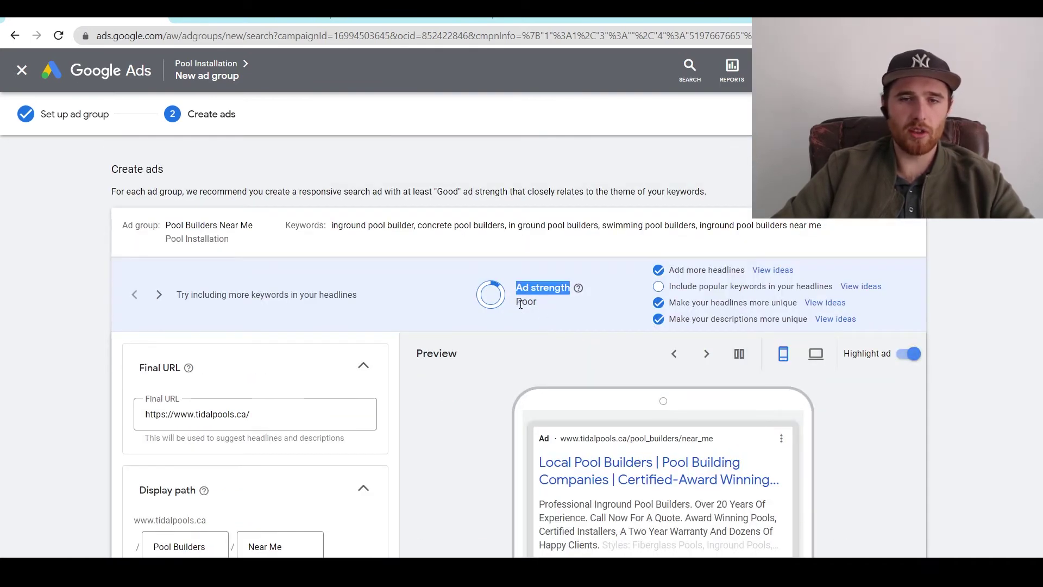
click(556, 310)
triple_click(559, 308)
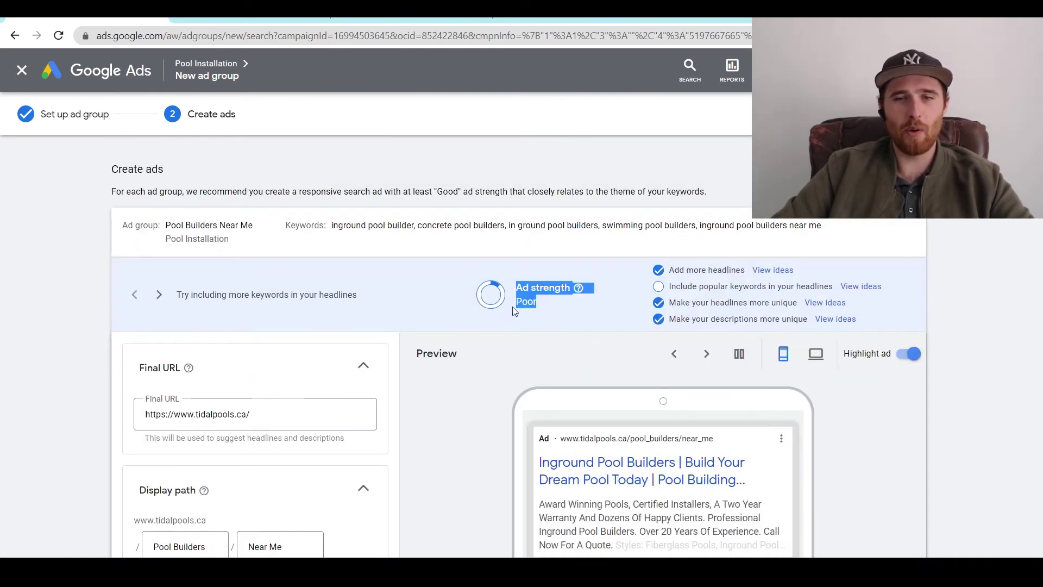
click(586, 300)
scroll(544, 285, down, 3)
scroll(531, 280, up, 3)
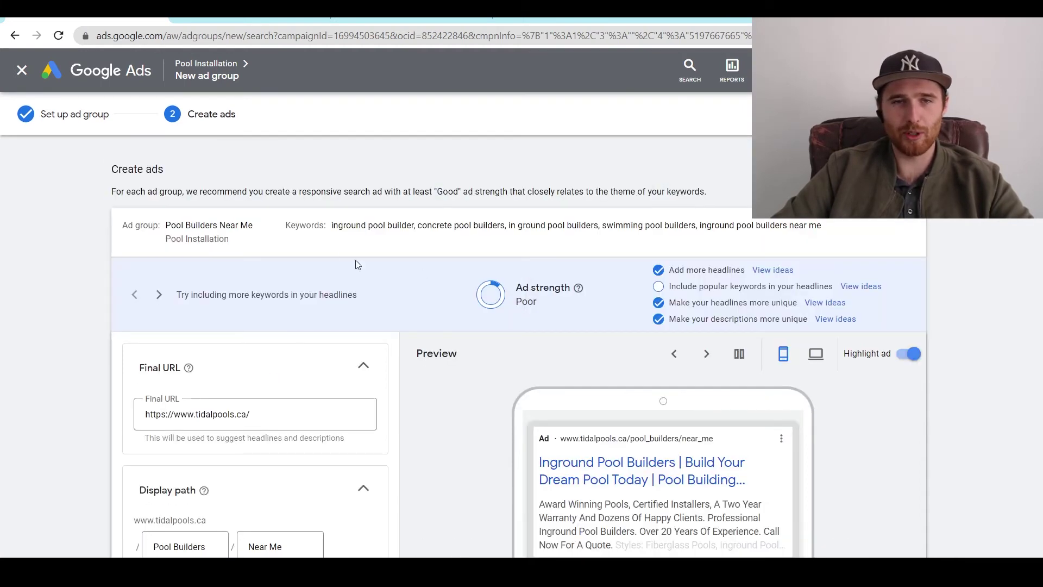
Replace the "Build Your Dream Pool Today" headline with "Inground Pool Builder"
scroll(398, 235, down, 9)
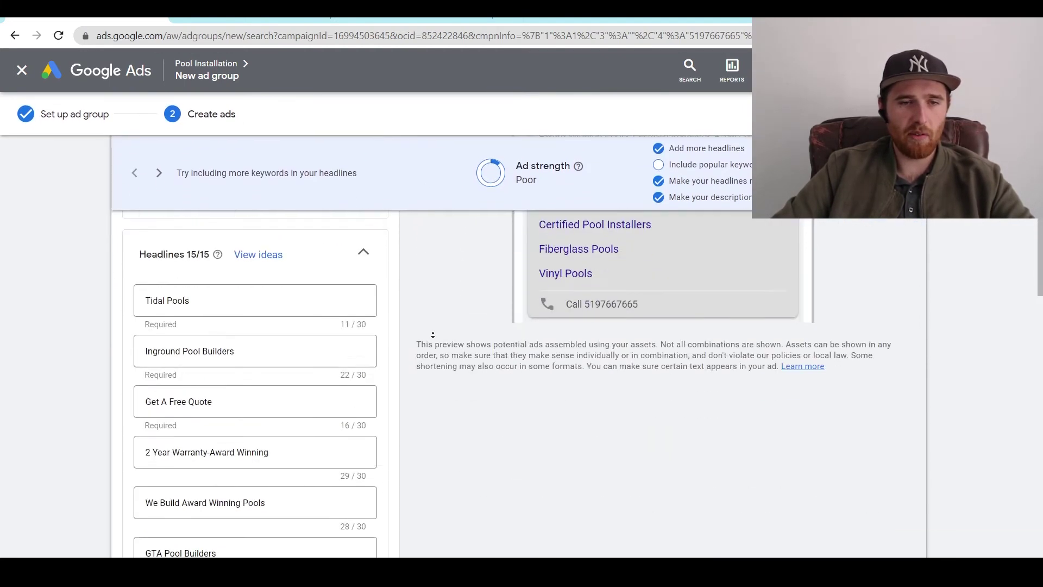
click(225, 427)
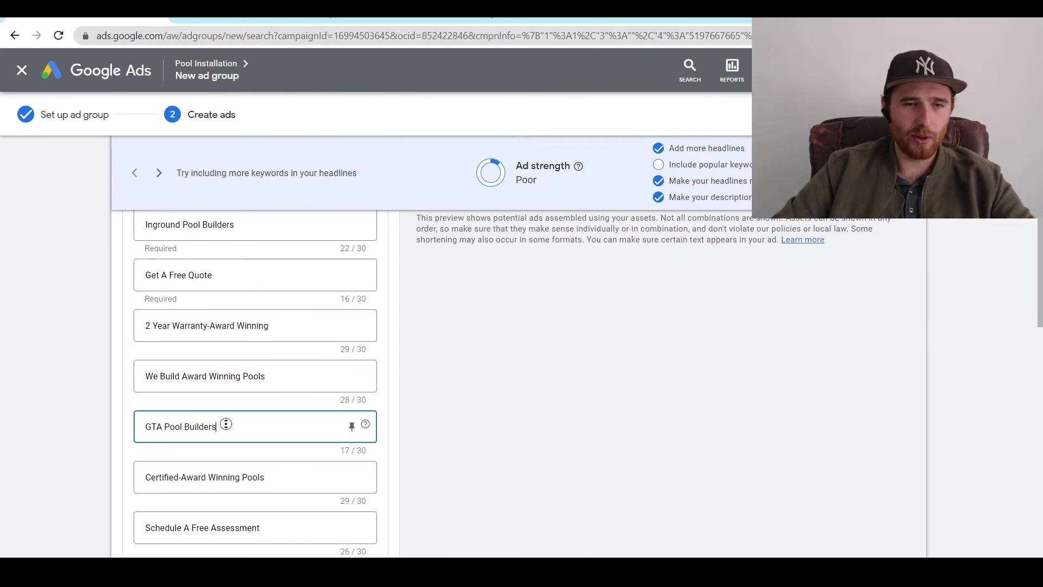
scroll(224, 434, down, 1)
scroll(245, 454, down, 1)
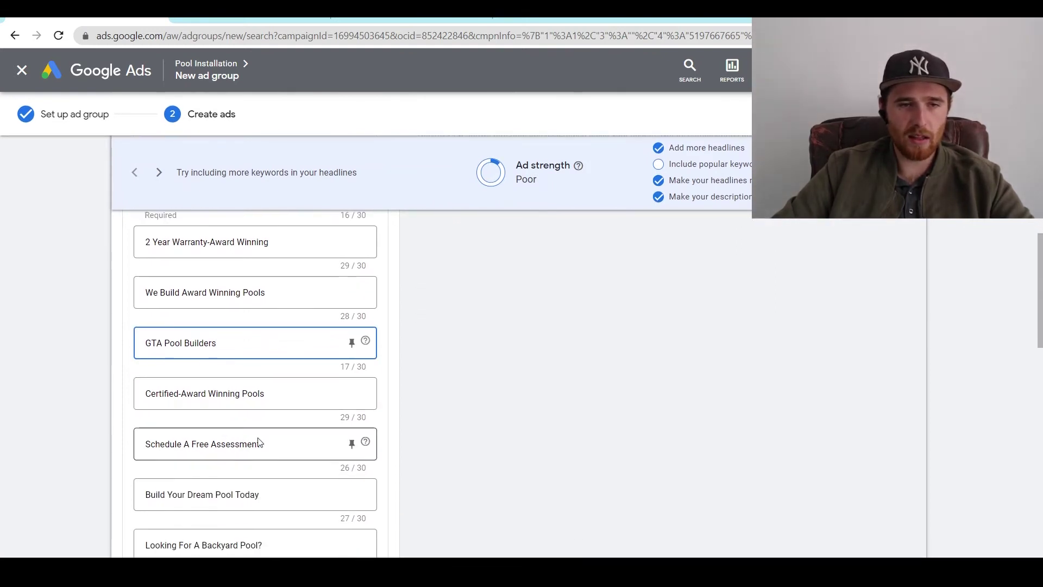
scroll(259, 443, down, 3)
drag(263, 324, 64, 340)
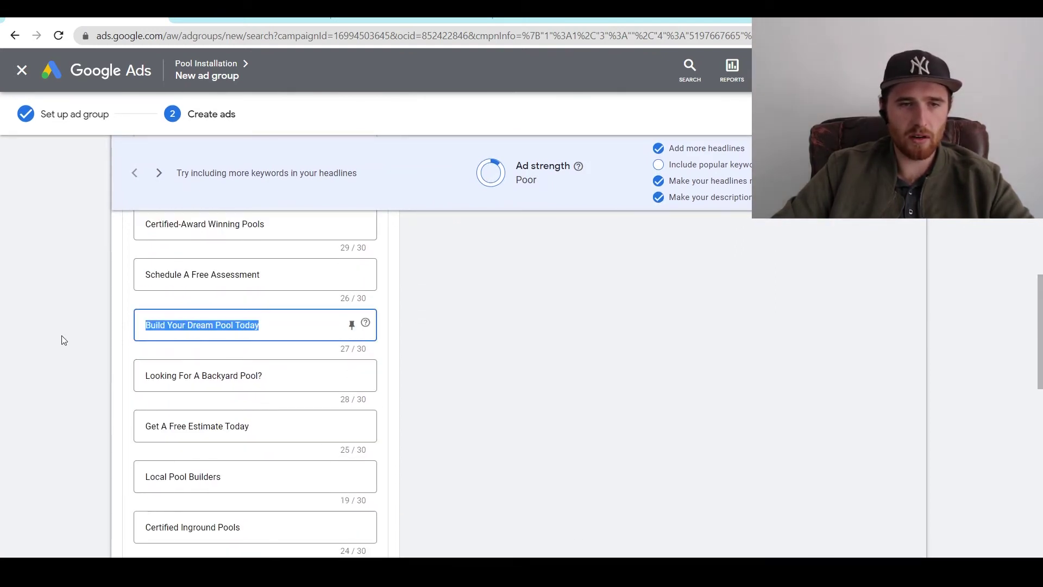
text(Inground)
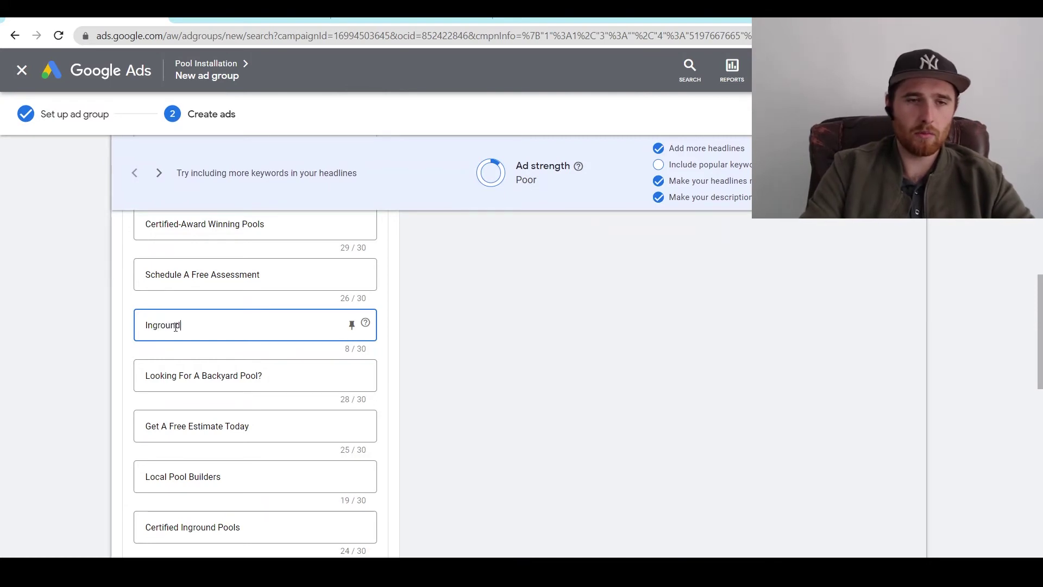
text( Pool Buidl)
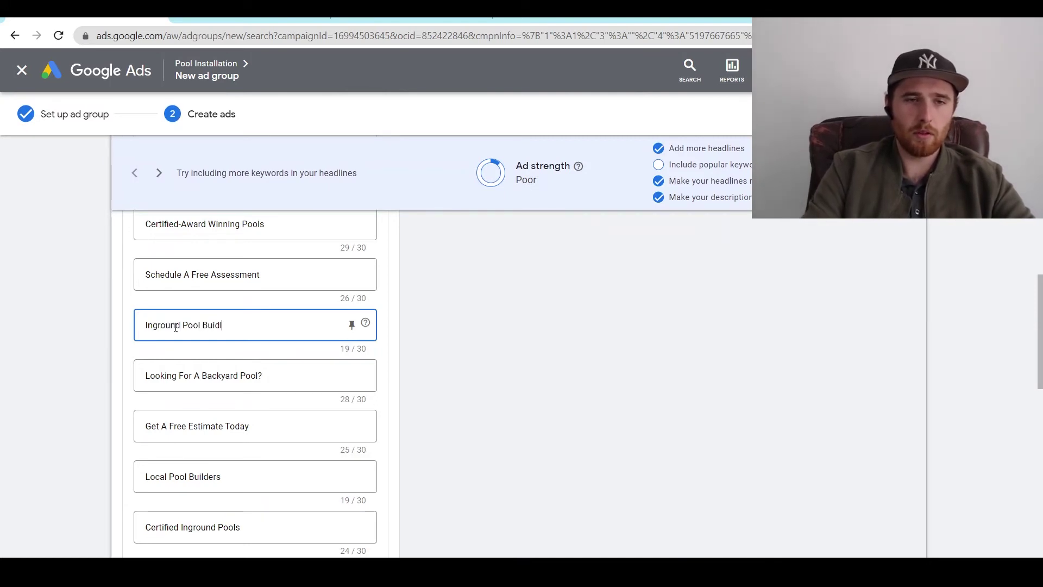
text(erer)
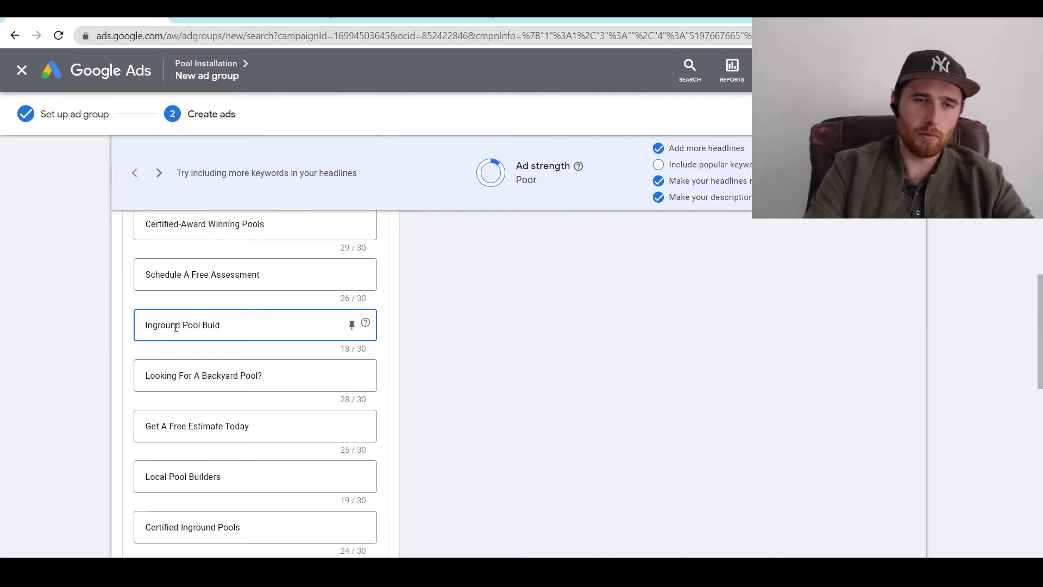
key(BackSpace)
text(lder)
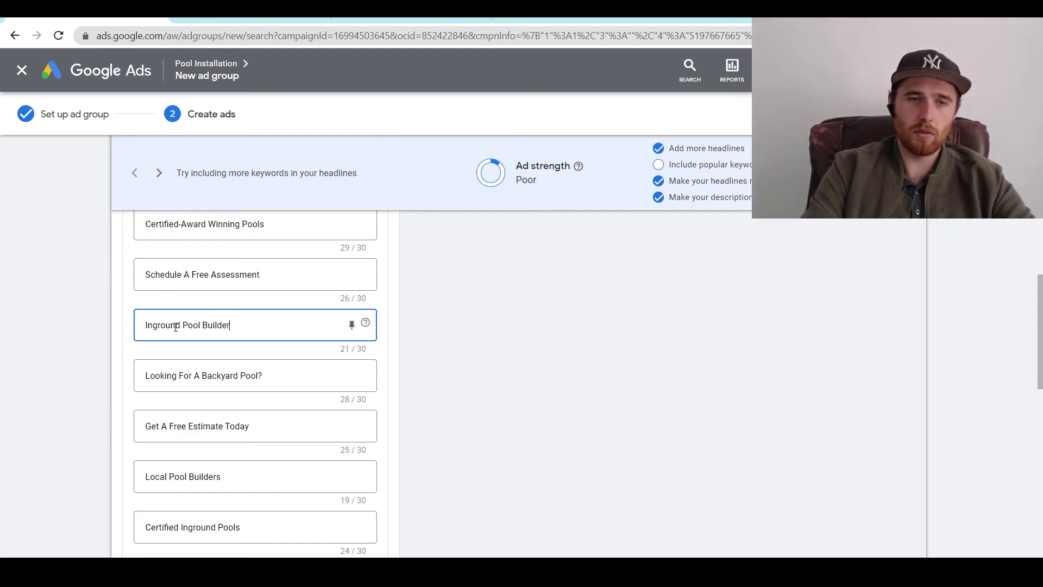
click(283, 374)
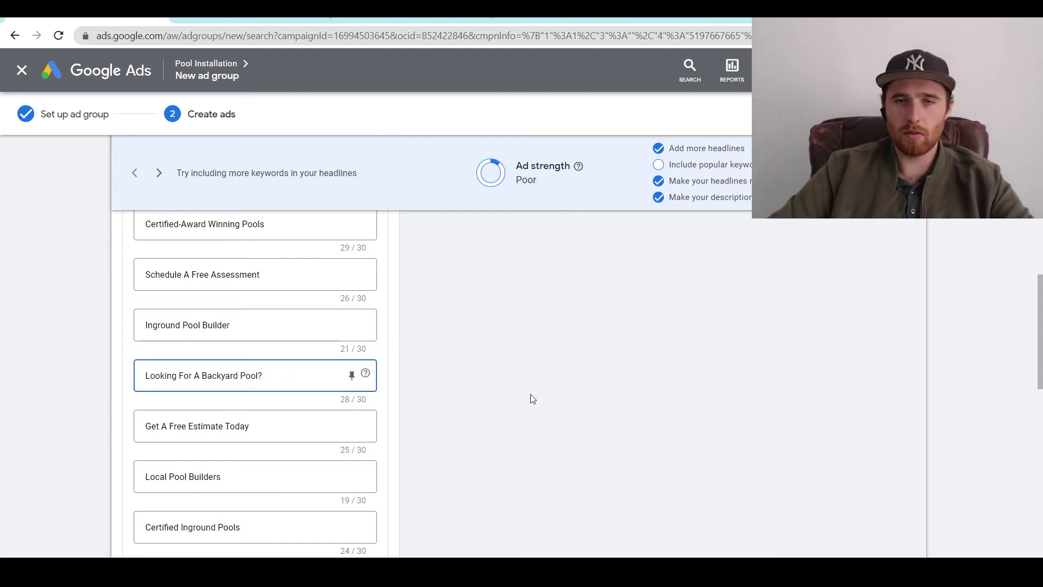
Compare the ad group's keywords with the headlines, the popular keywords suggestion and the ad preview
scroll(672, 388, up, 10)
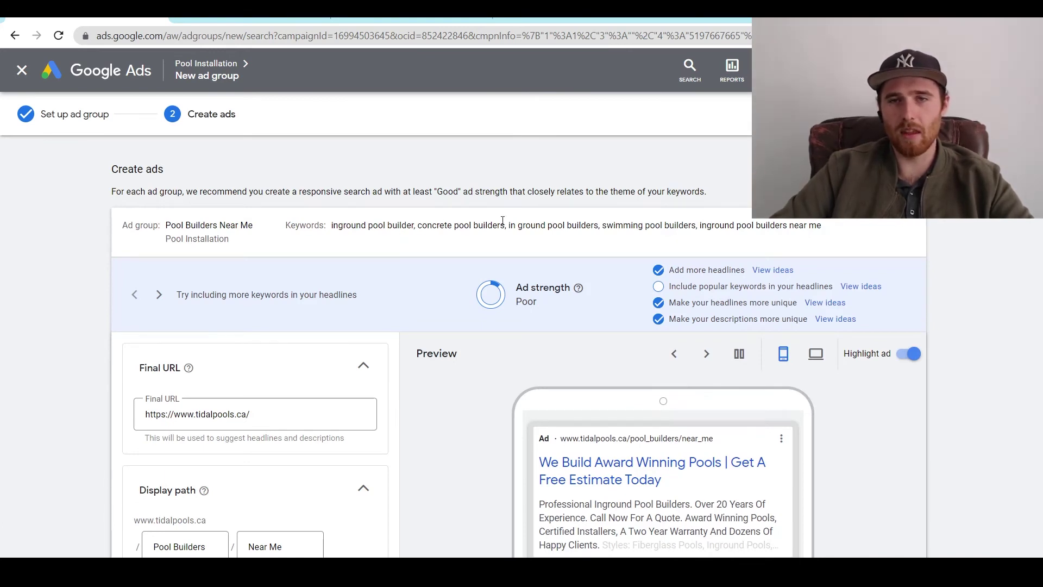
drag(503, 223, 660, 225)
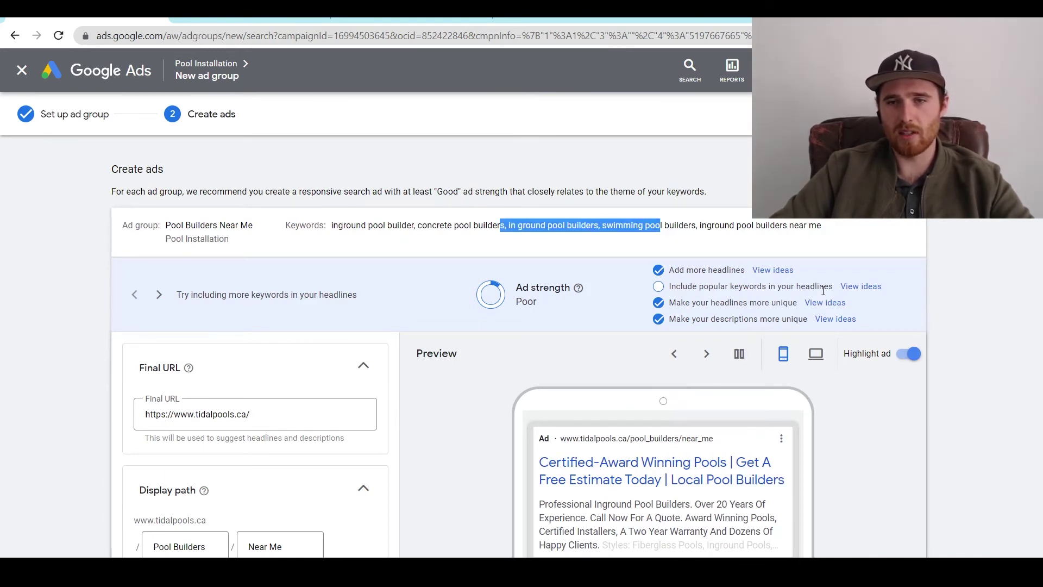
scroll(313, 359, down, 9)
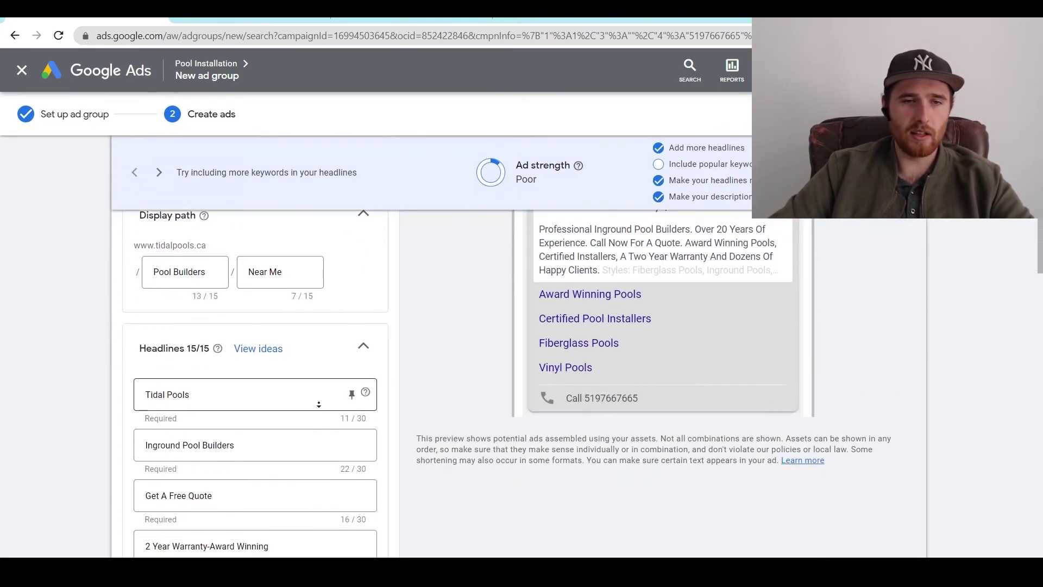
scroll(556, 351, up, 10)
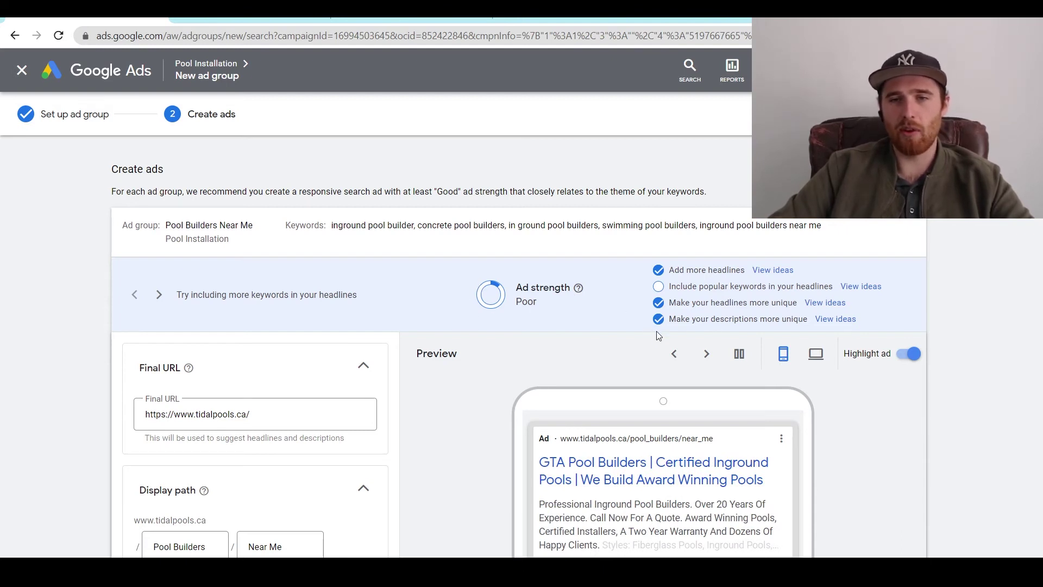
drag(699, 286, 768, 286)
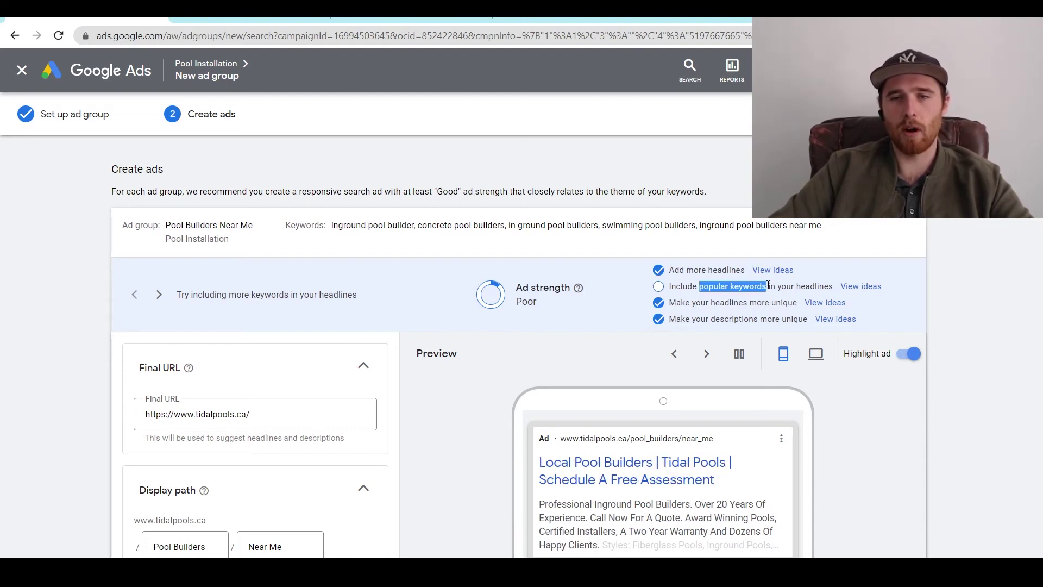
scroll(539, 304, down, 1)
scroll(509, 305, up, 1)
scroll(380, 282, down, 3)
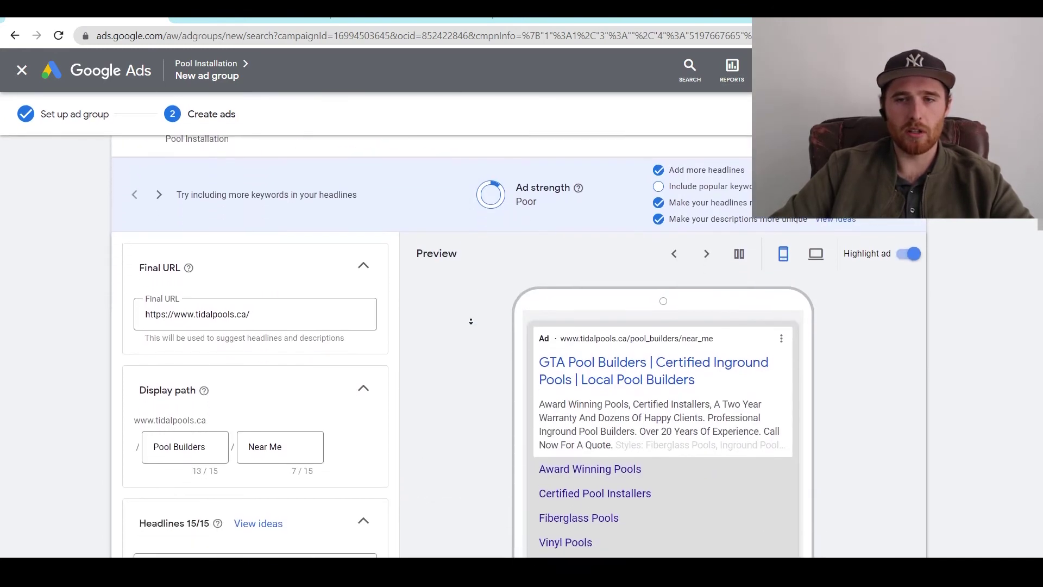
scroll(326, 269, up, 3)
scroll(818, 276, down, 3)
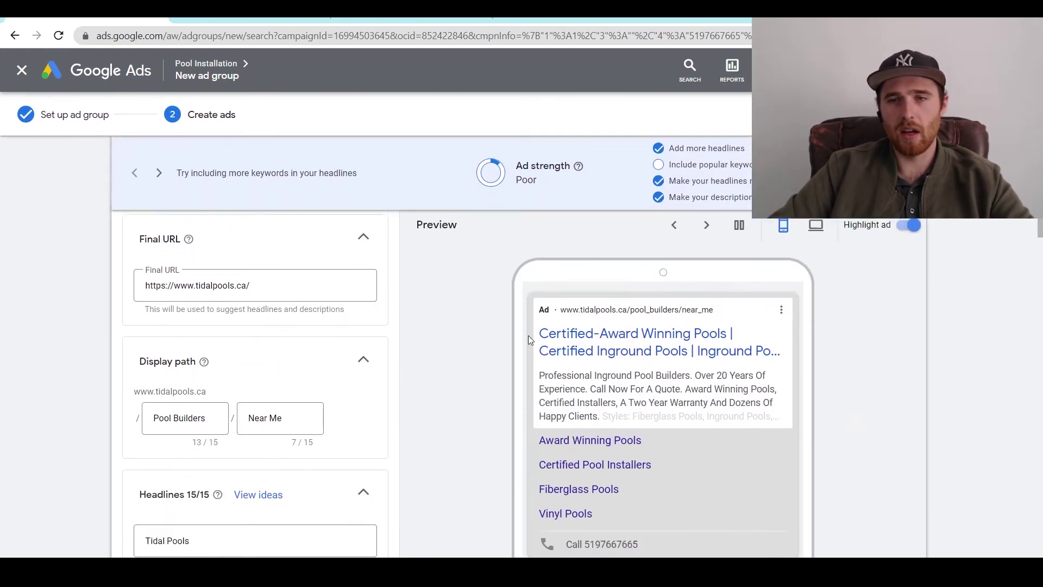
Preview the ad in desktop and mobile layouts and browse several of its headline and description combinations
scroll(803, 267, up, 1)
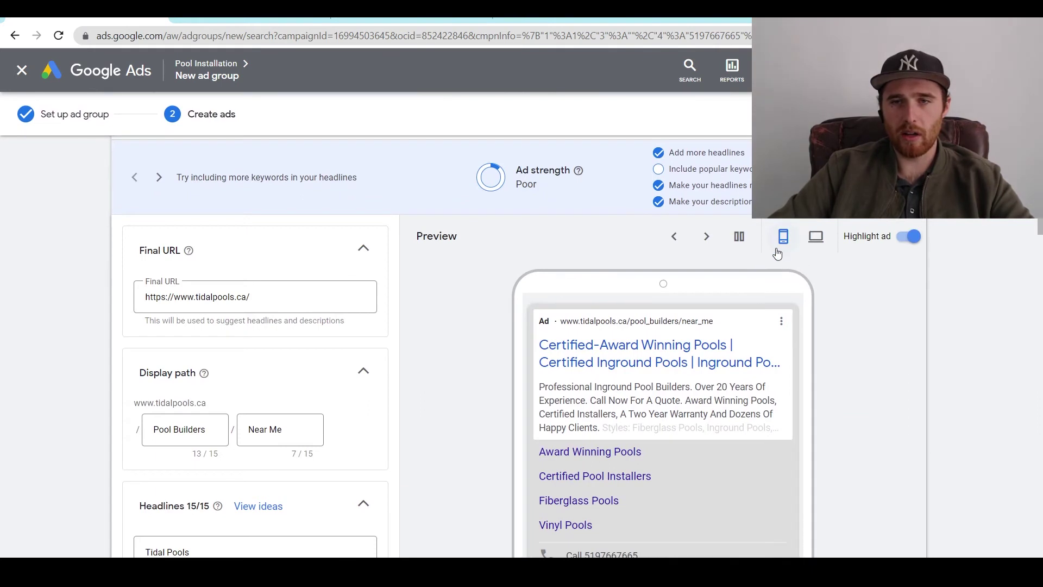
click(817, 242)
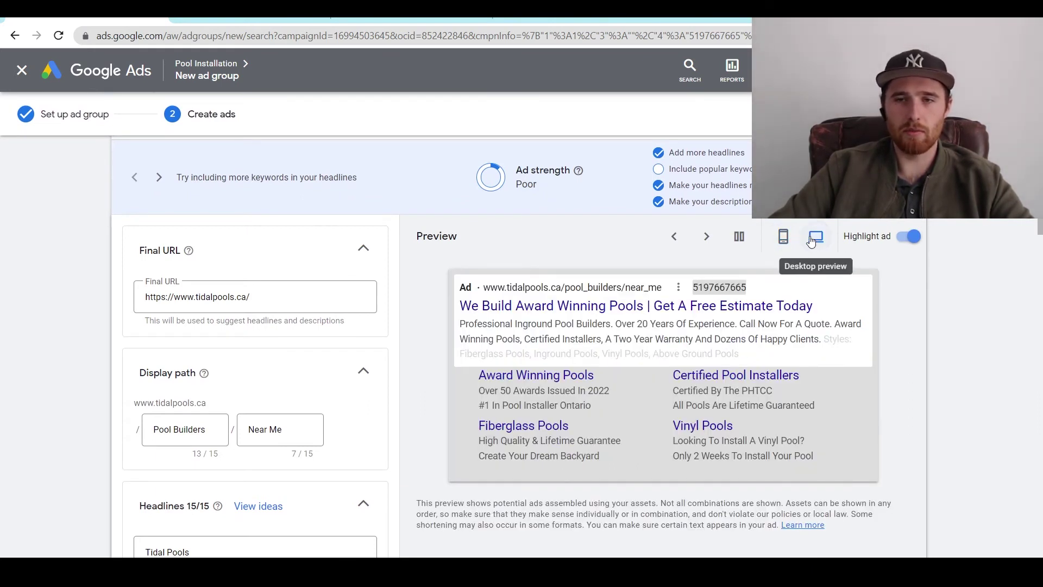
click(783, 239)
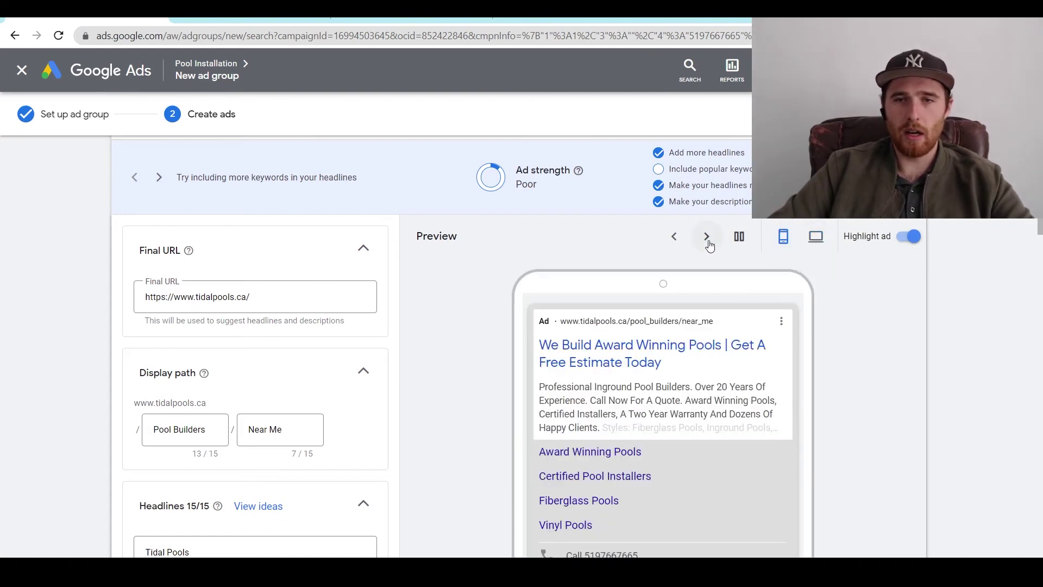
click(707, 243)
click(707, 243)
click(707, 243)
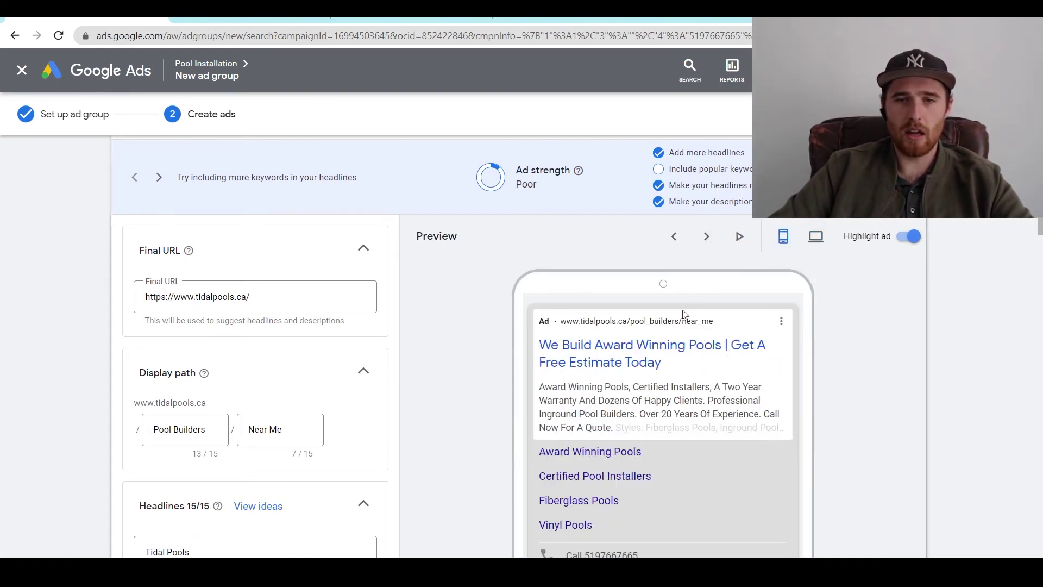
Review the finished headlines and sitelinks, and save the new ad group with its responsive search ad
scroll(478, 299, down, 2)
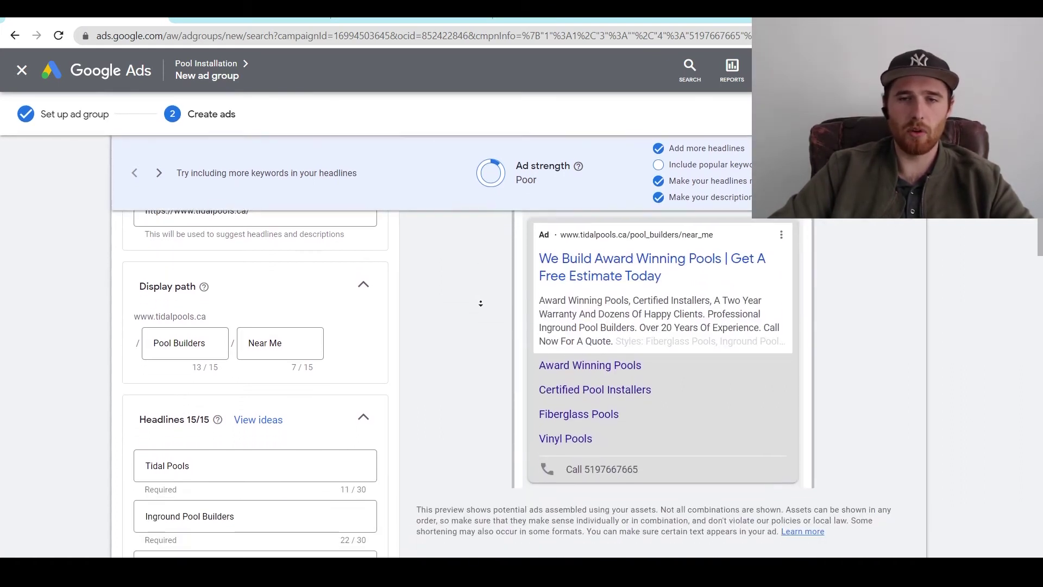
scroll(481, 301, down, 1)
scroll(504, 308, down, 8)
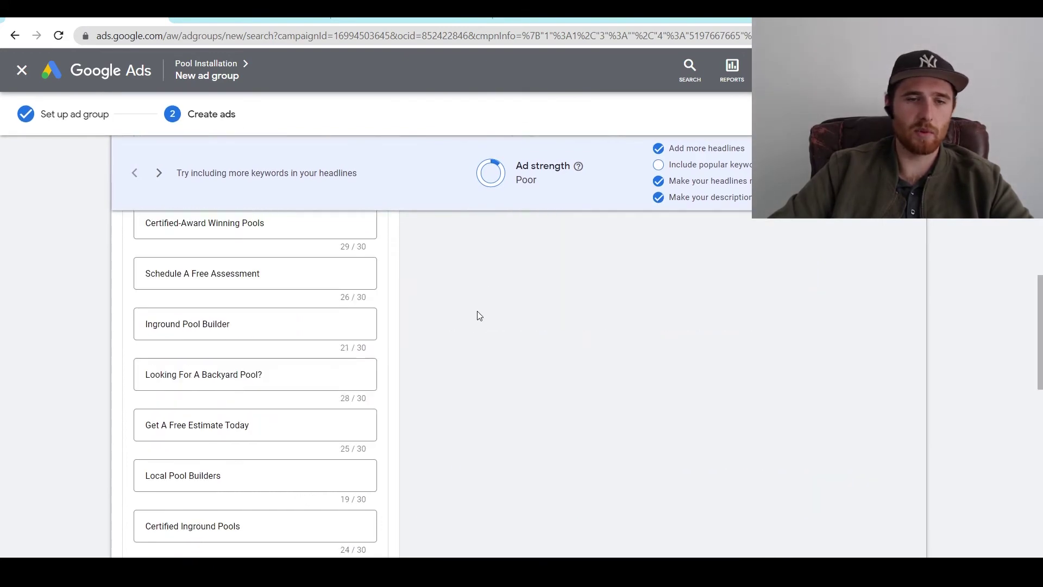
scroll(549, 275, down, 10)
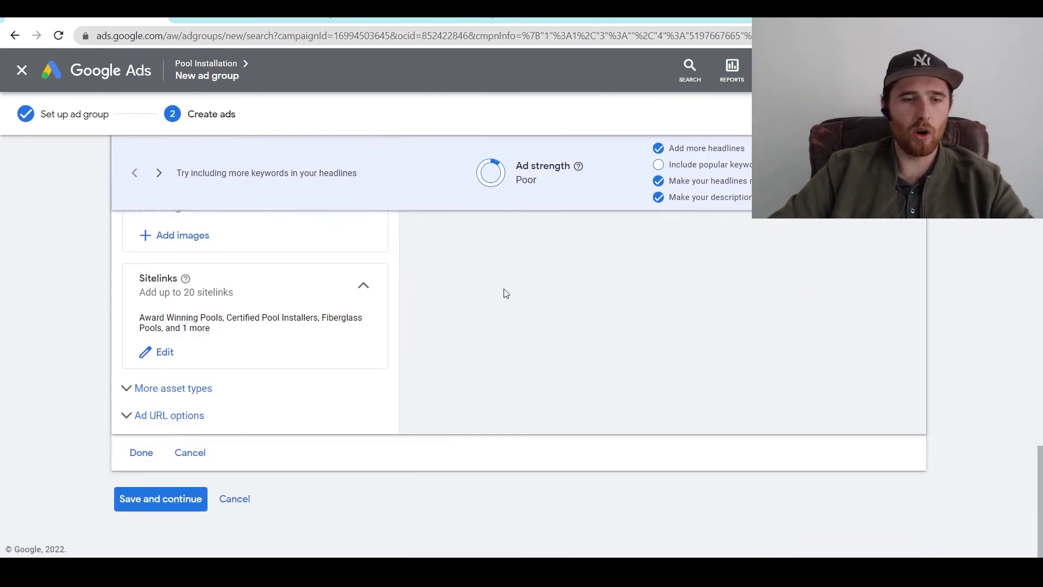
click(157, 507)
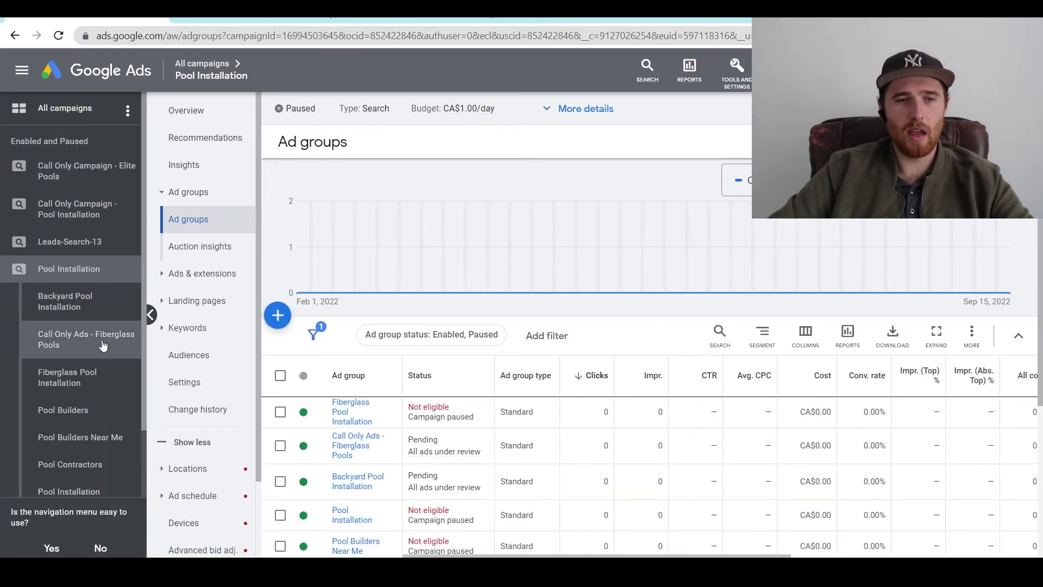
Open the Pool Builders Near Me ad group from the Pool Installation campaign's ad group list
scroll(98, 343, down, 2)
scroll(343, 380, down, 3)
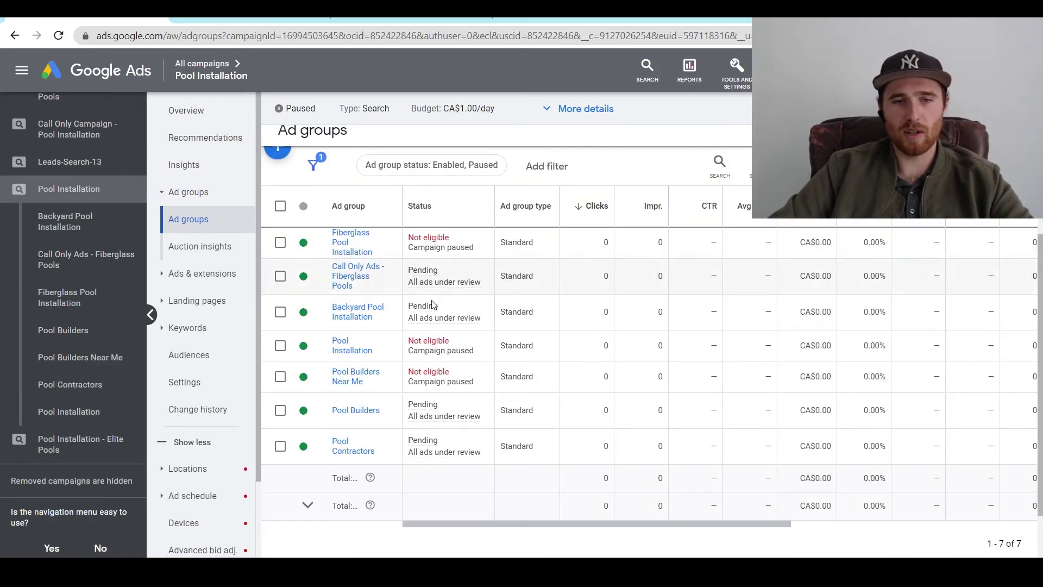
scroll(342, 381, up, 3)
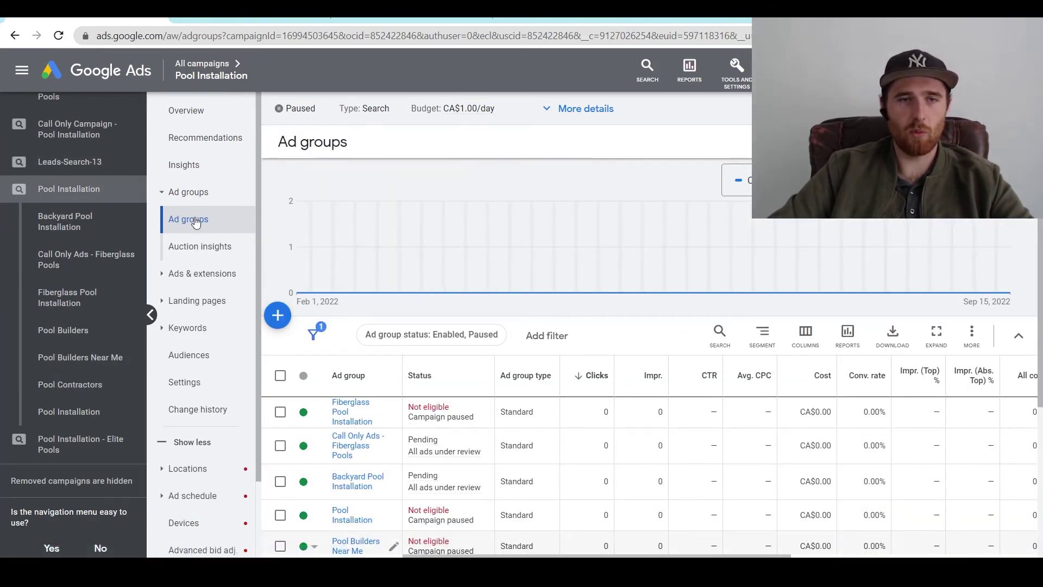
scroll(365, 316, down, 3)
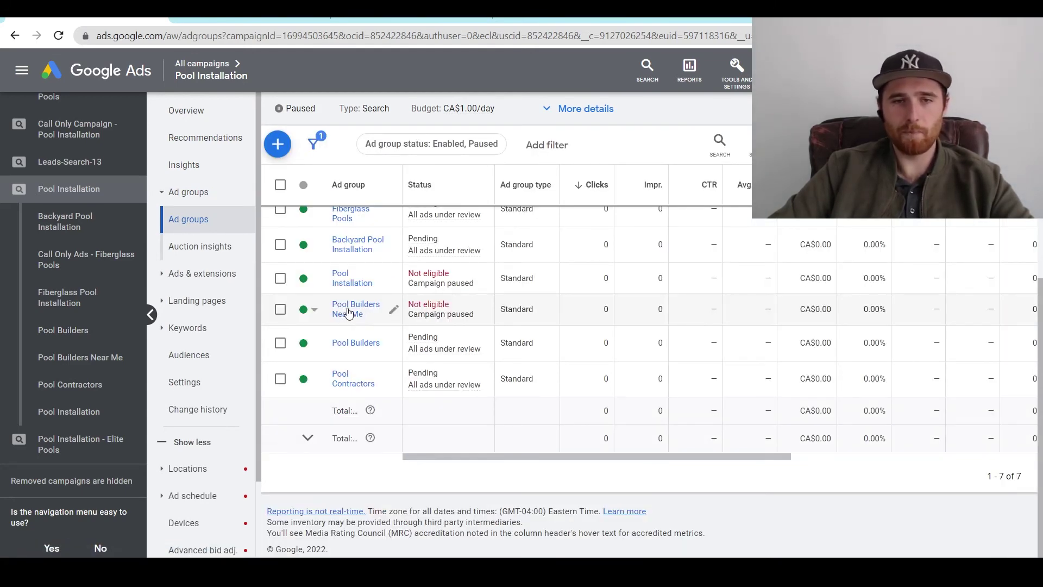
click(348, 311)
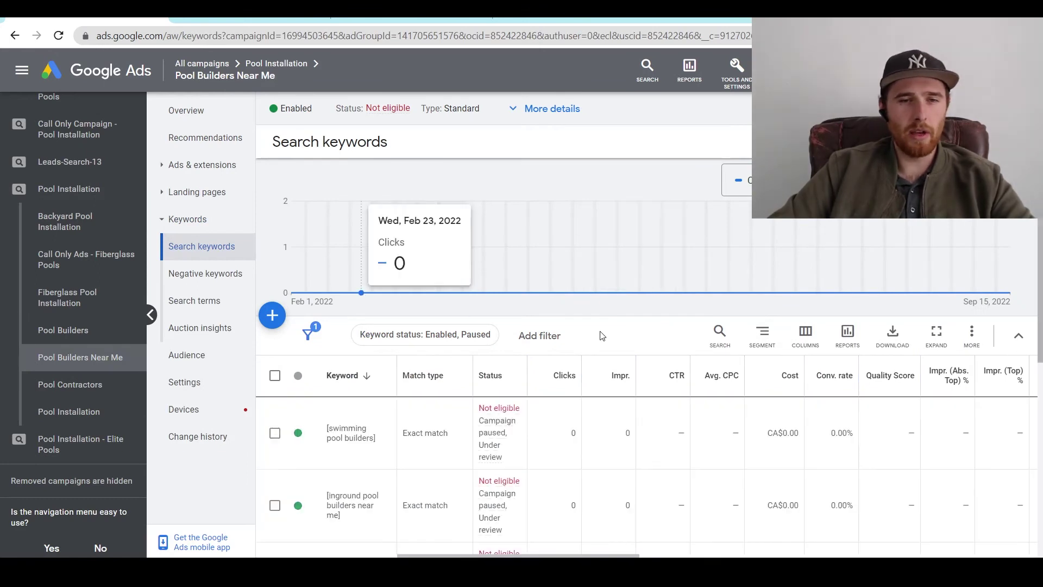
Review the ad group's search keywords along with their match types and statuses
scroll(605, 328, down, 3)
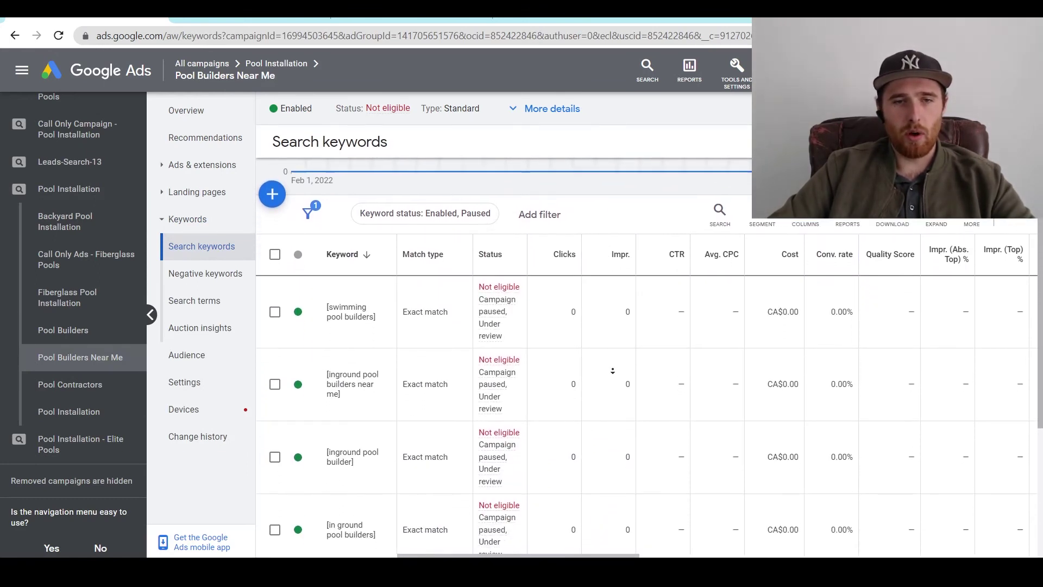
scroll(612, 371, down, 5)
scroll(597, 375, up, 5)
scroll(586, 377, down, 2)
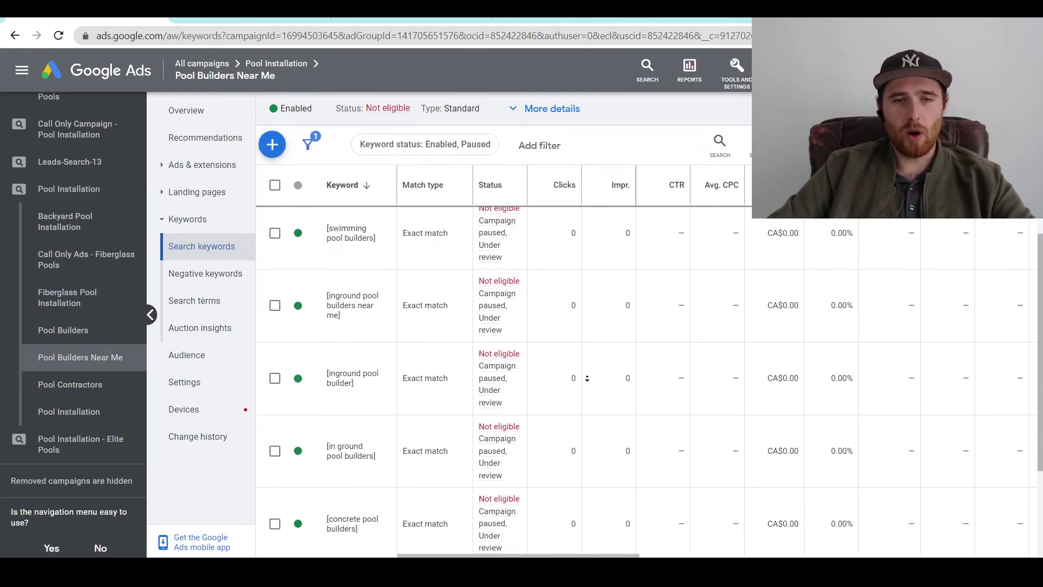
scroll(586, 378, down, 1)
scroll(380, 311, down, 3)
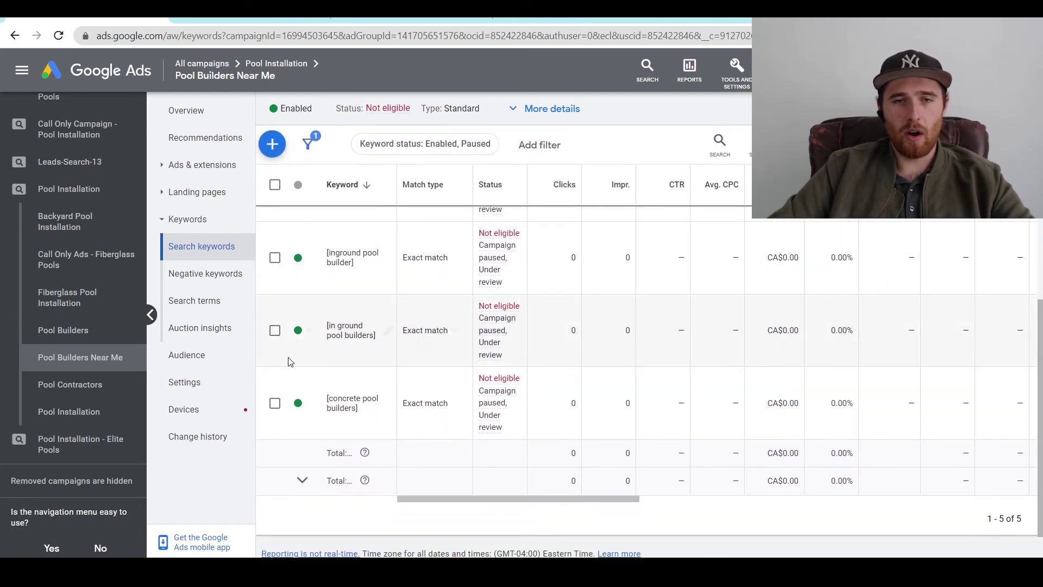
scroll(352, 332, up, 6)
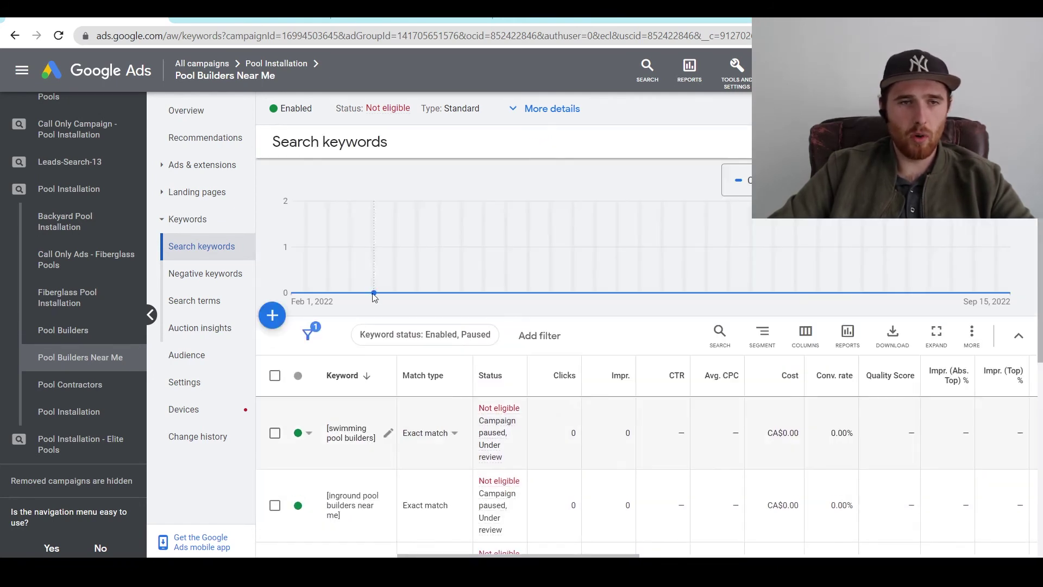
Copy the responsive search ad from the Pool Builders Near Me ad group's list of ads
click(202, 165)
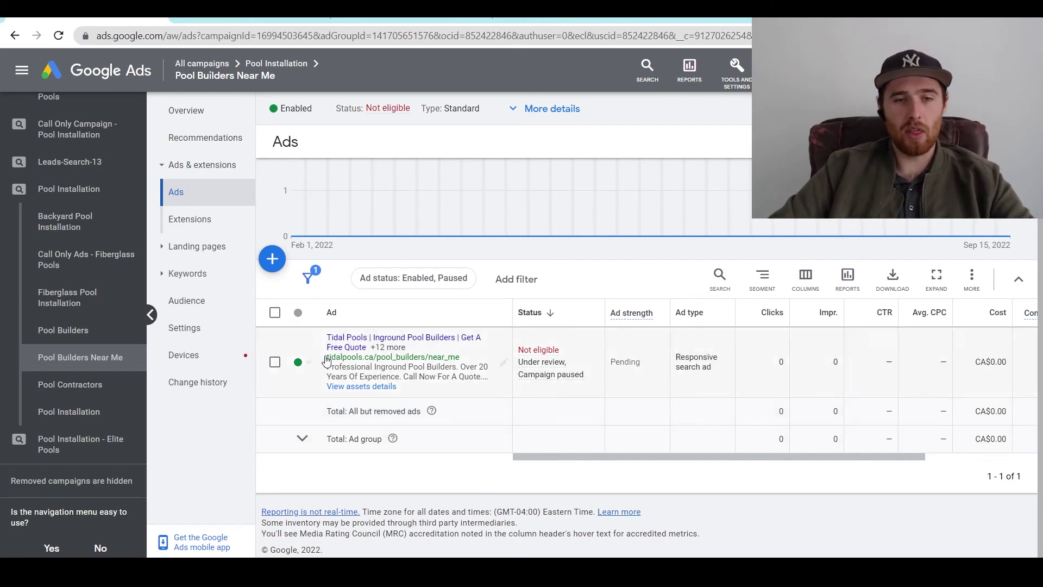
click(275, 361)
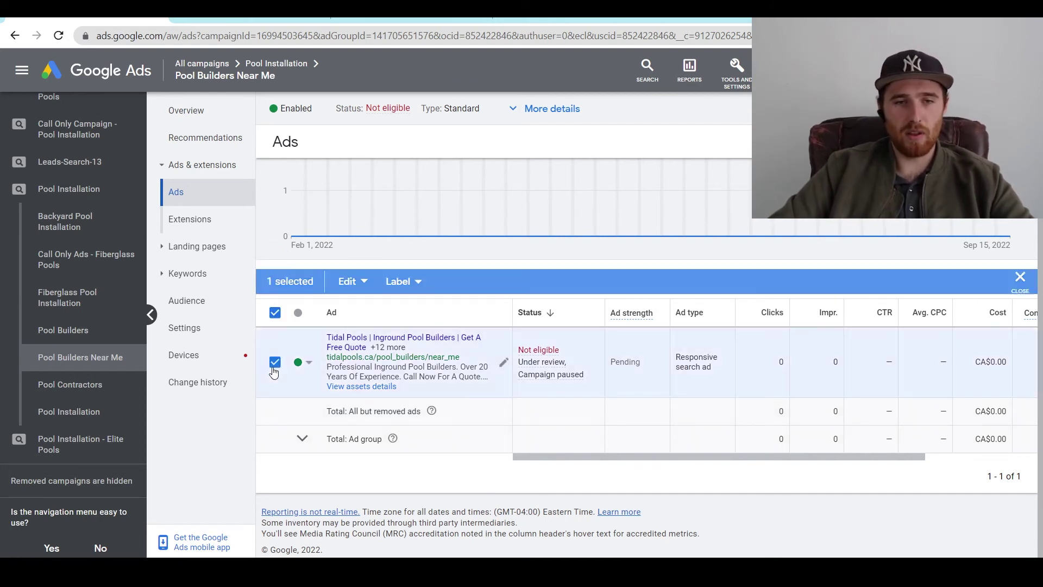
click(341, 289)
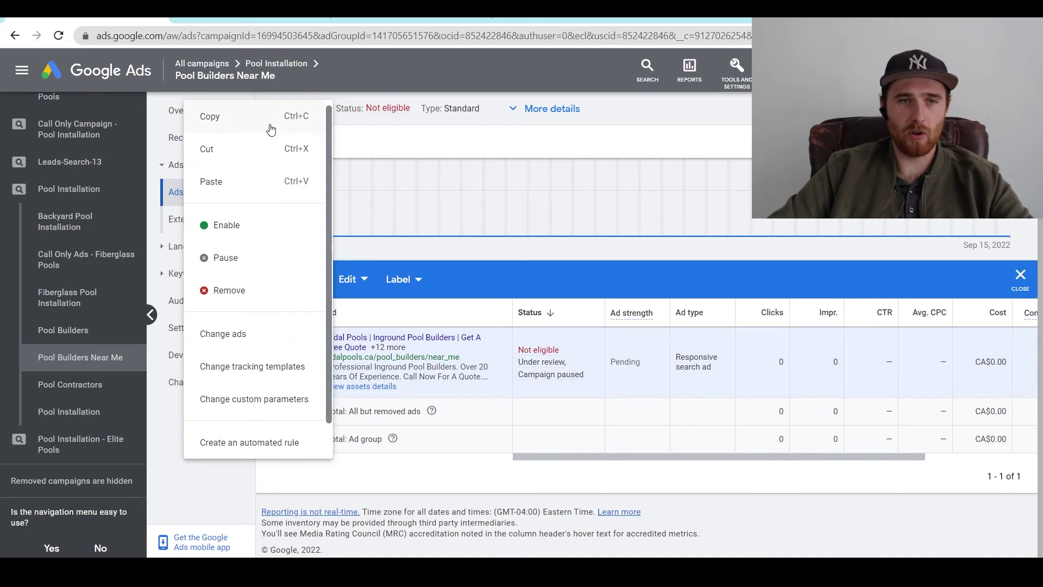
click(275, 122)
click(354, 279)
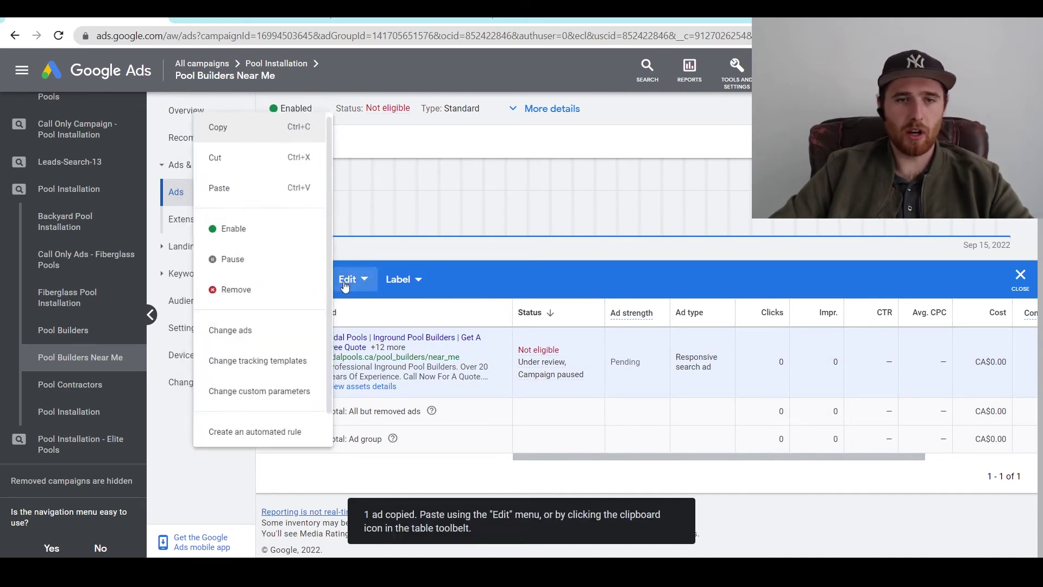
click(243, 129)
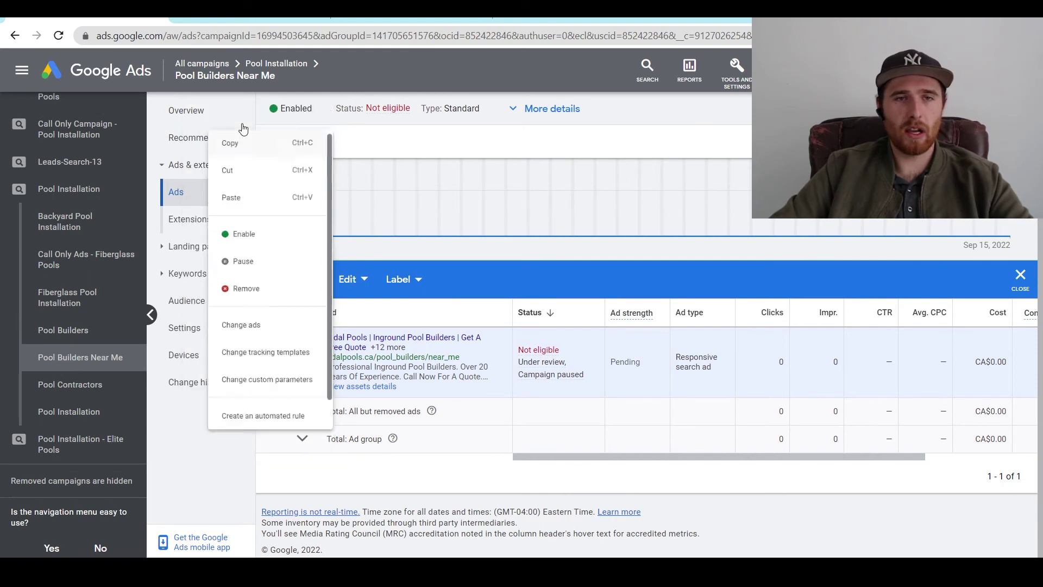
click(350, 279)
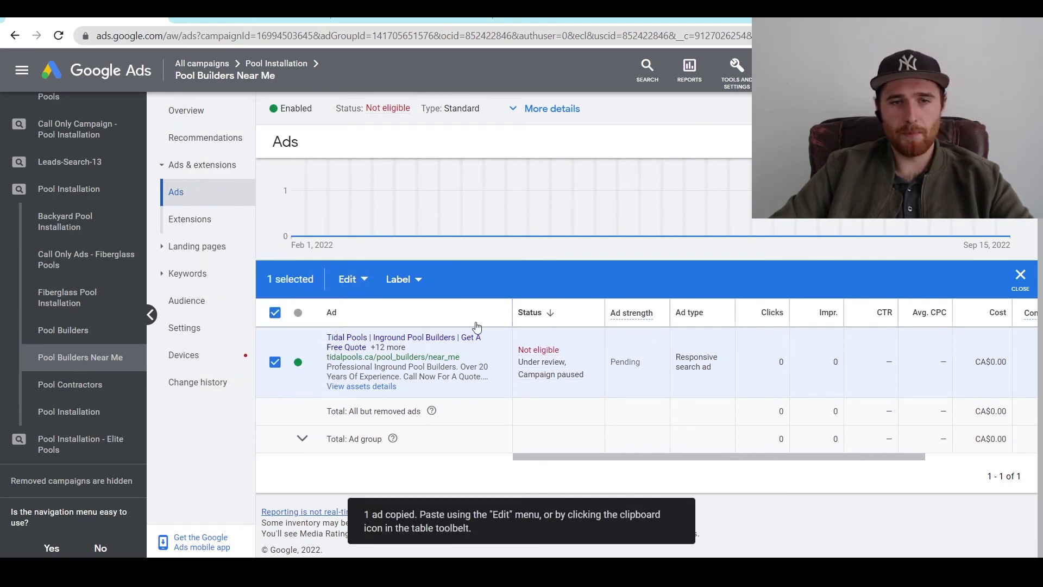
Paste the ad into the Pool Builders Near Me ad group as a duplicate, with new ads paused after pasting
key(ctrl+v)
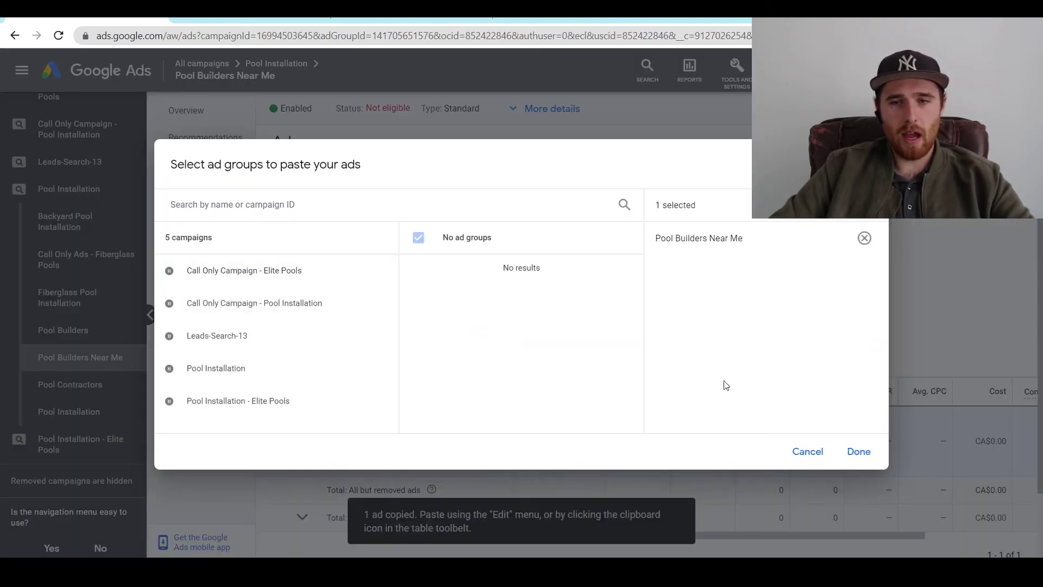
click(858, 451)
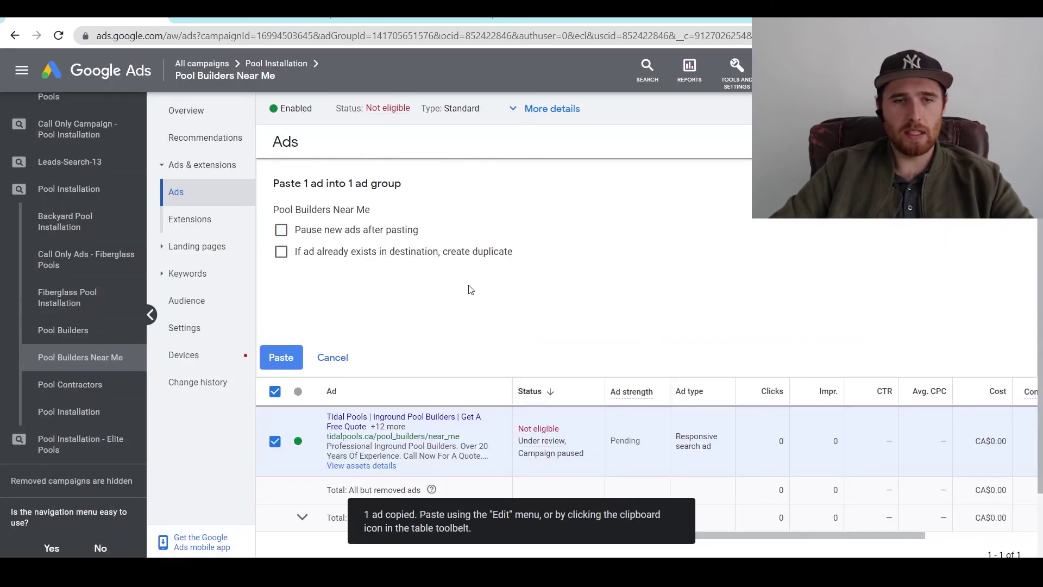
click(281, 230)
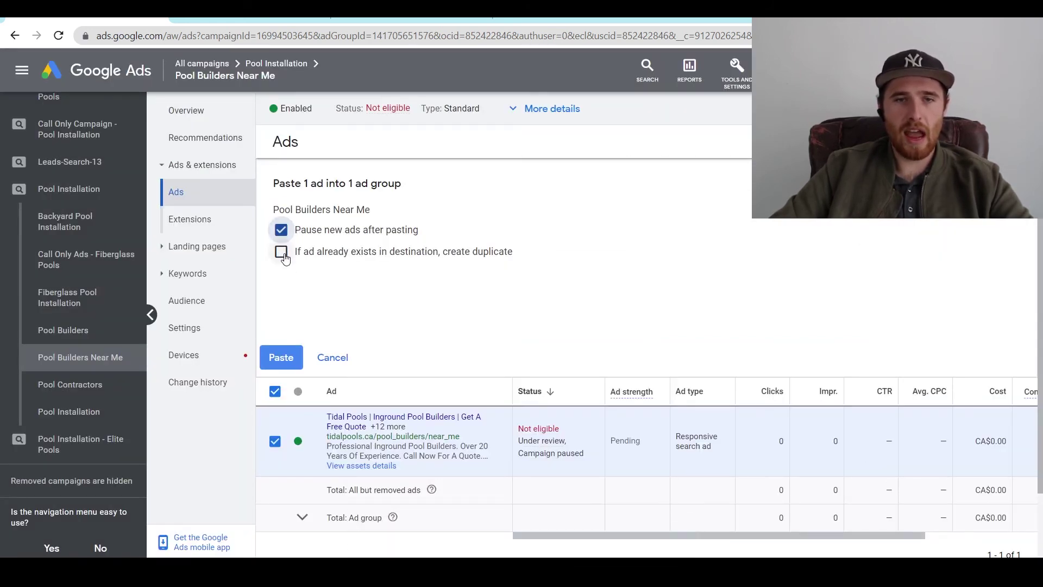
click(283, 253)
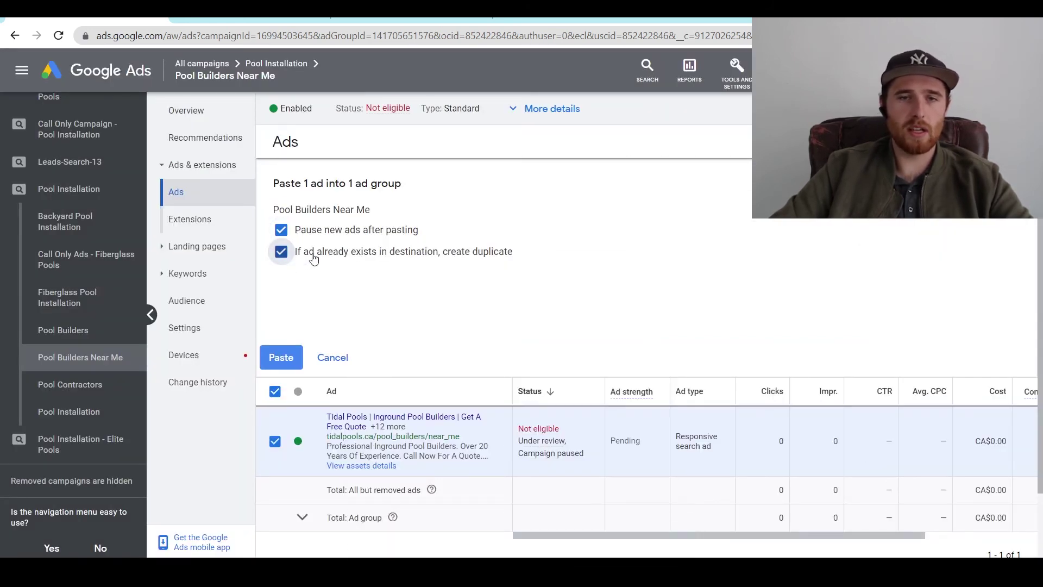
click(272, 361)
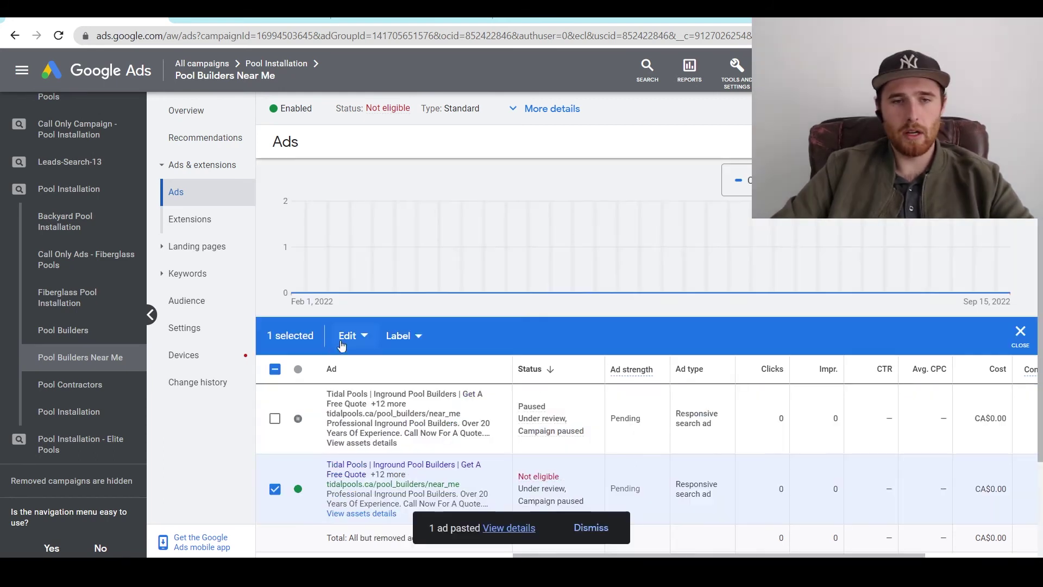
Select only the enabled original ad and copy it again
click(275, 369)
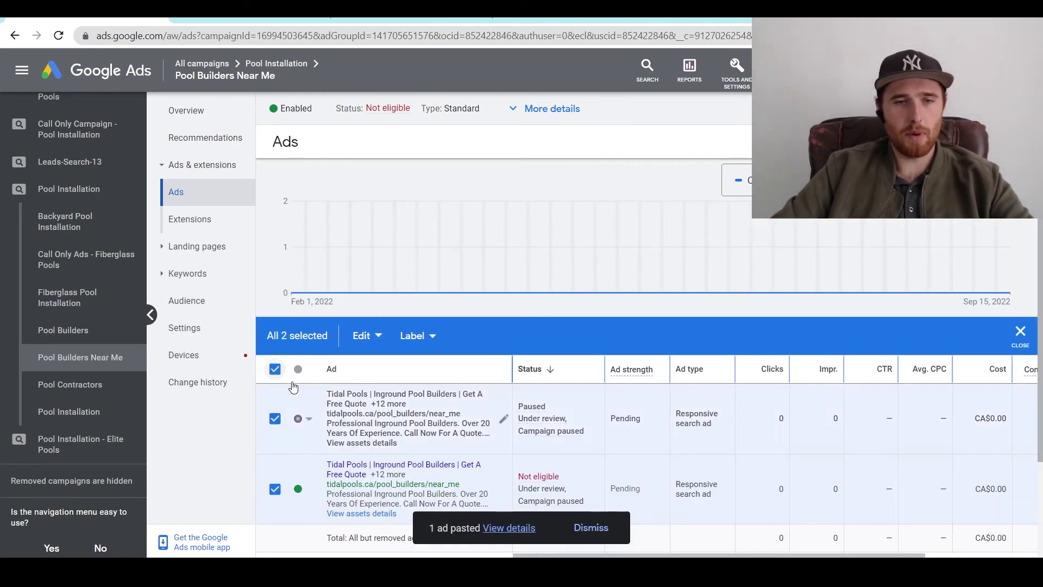
click(280, 371)
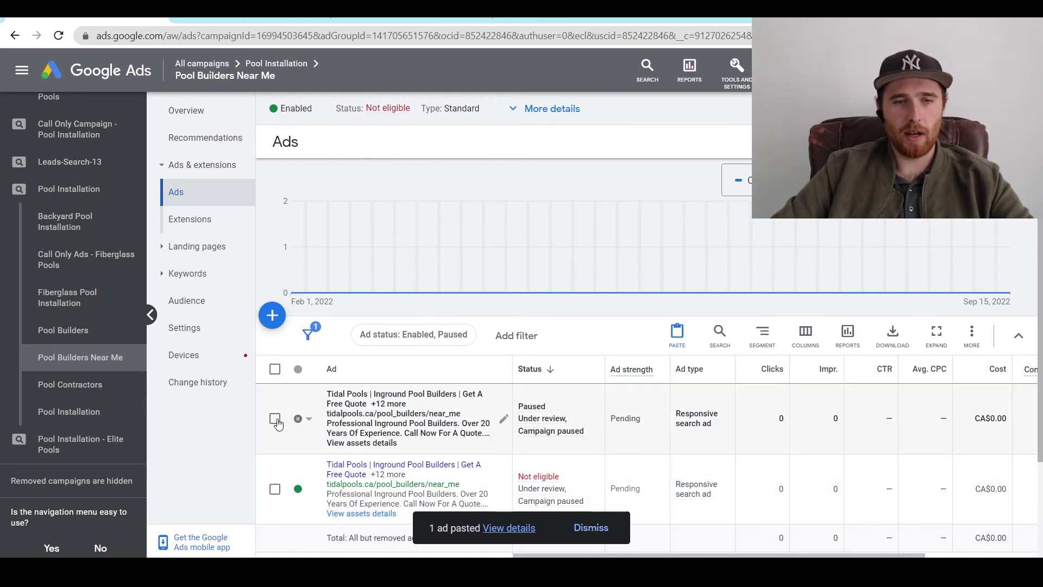
click(274, 490)
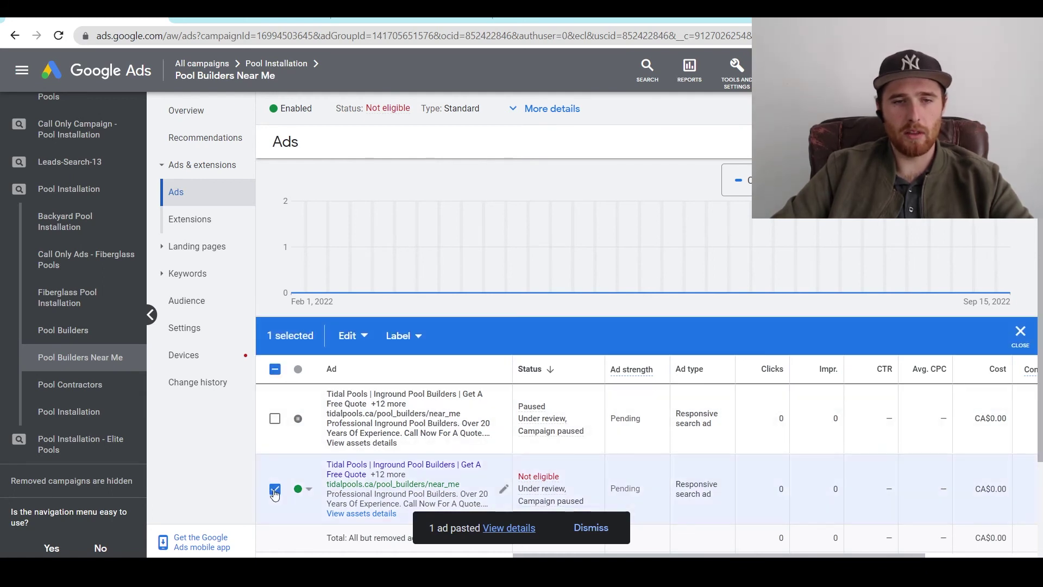
click(350, 347)
click(266, 176)
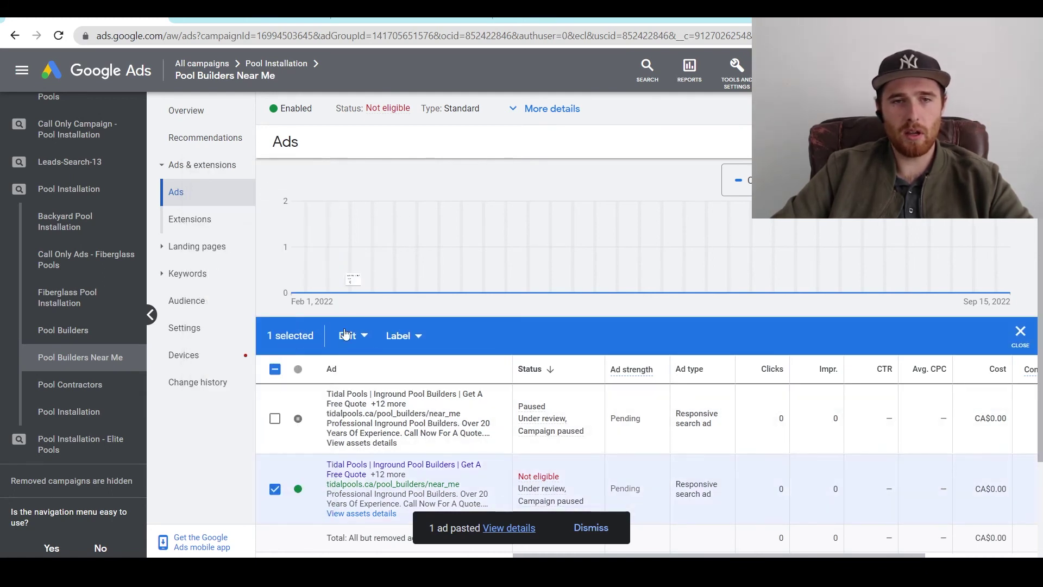
Paste a second duplicate of the ad into Pool Builders Near Me, paused after pasting, and check the ads list
click(353, 336)
click(353, 337)
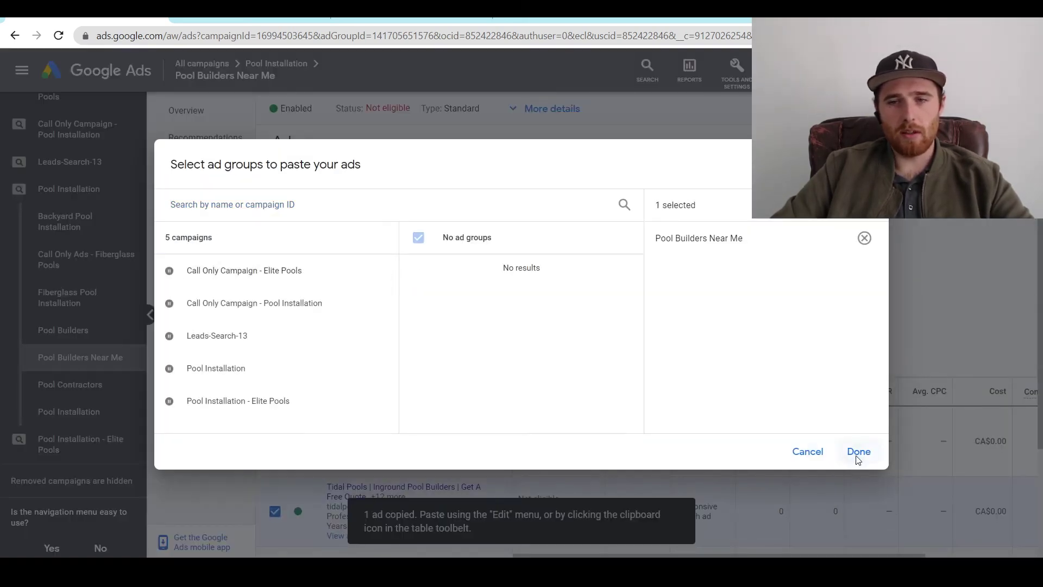
click(857, 455)
click(281, 229)
click(281, 252)
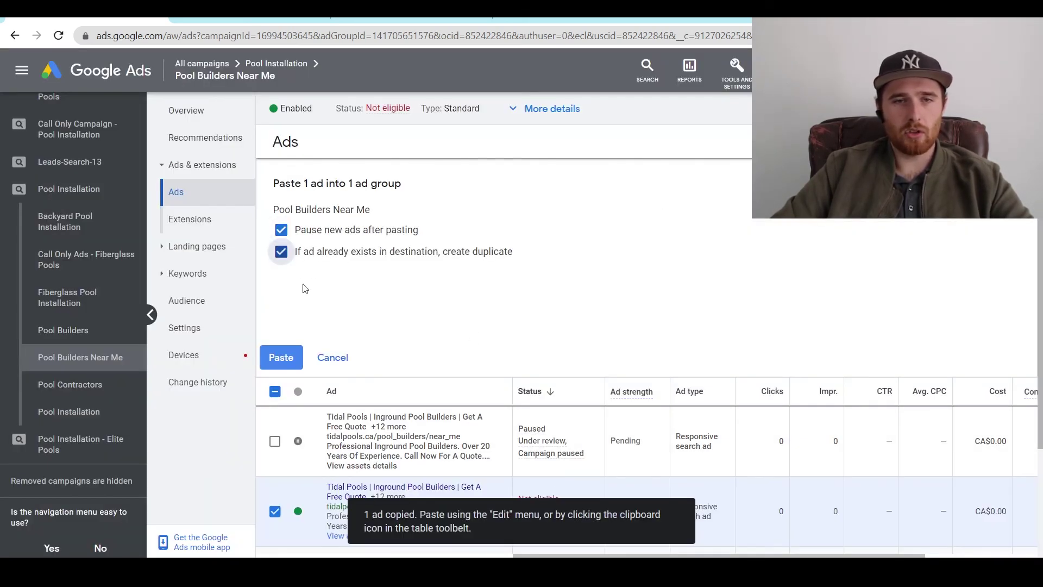
click(275, 358)
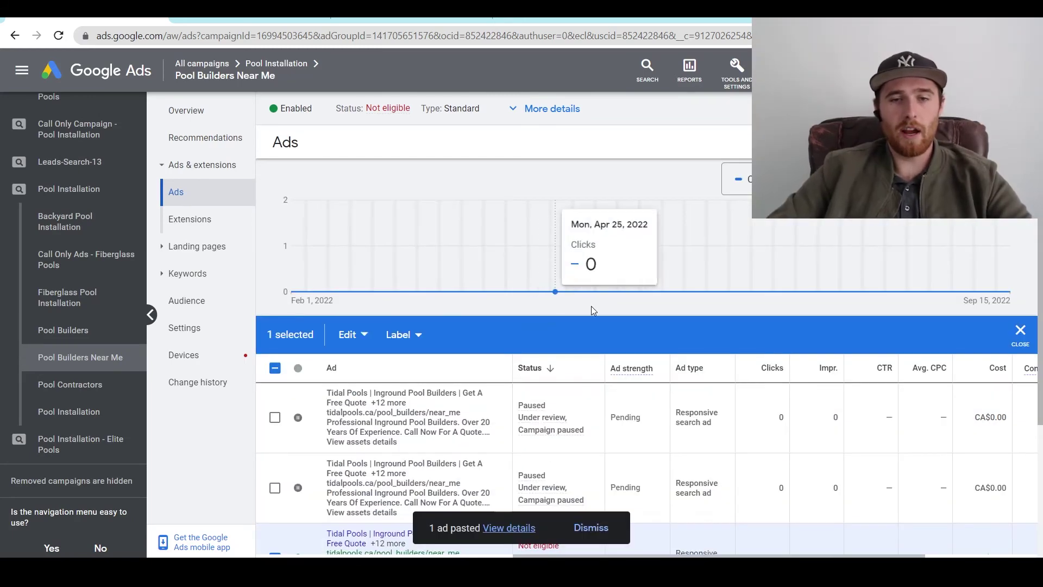
scroll(445, 356, down, 3)
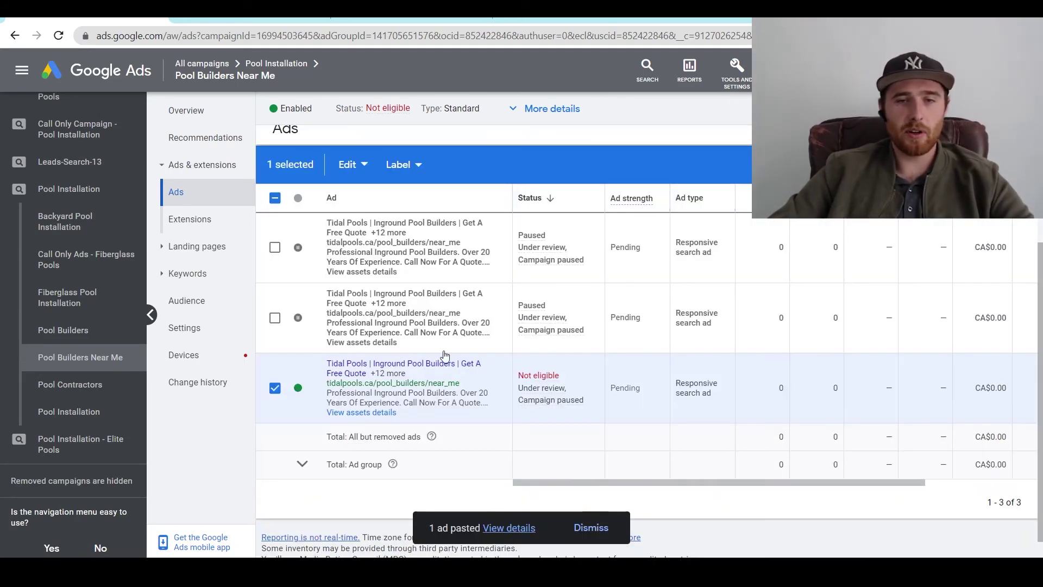
Clear the ad selection and enable the paused duplicate ad directly above the original in Pool Builders Near Me
click(275, 198)
click(275, 198)
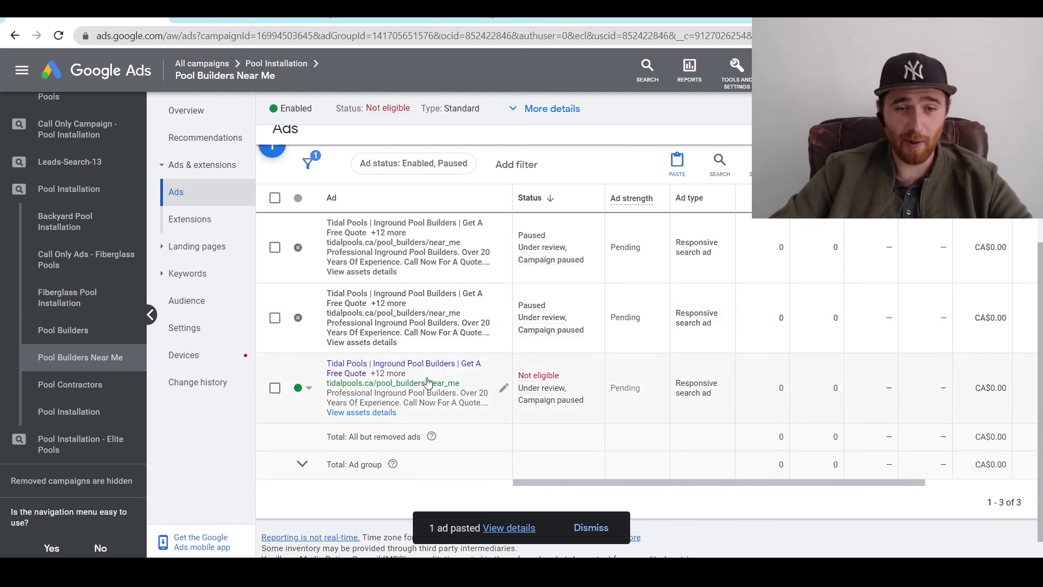
click(299, 319)
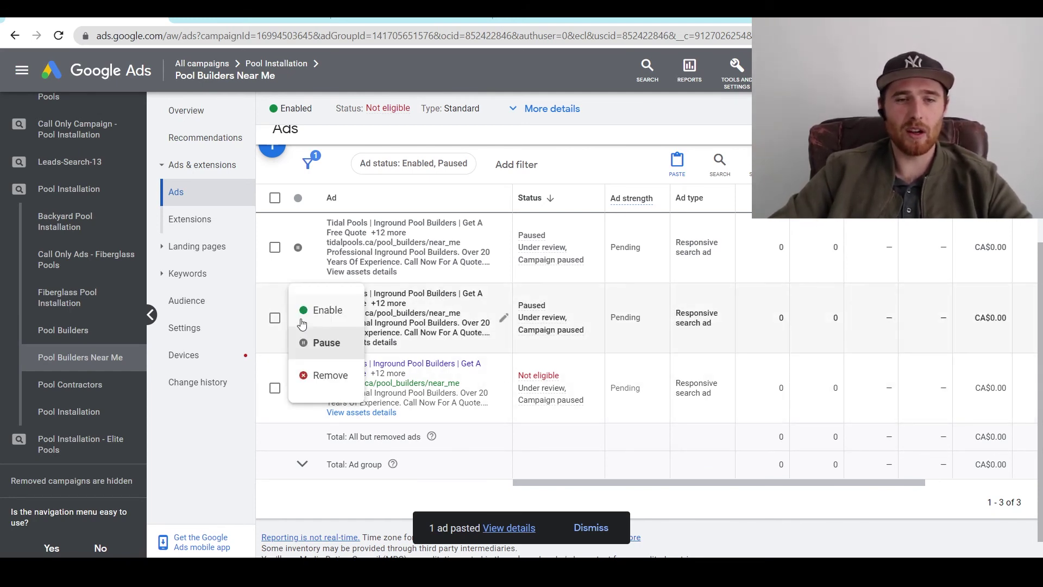
click(316, 351)
click(302, 324)
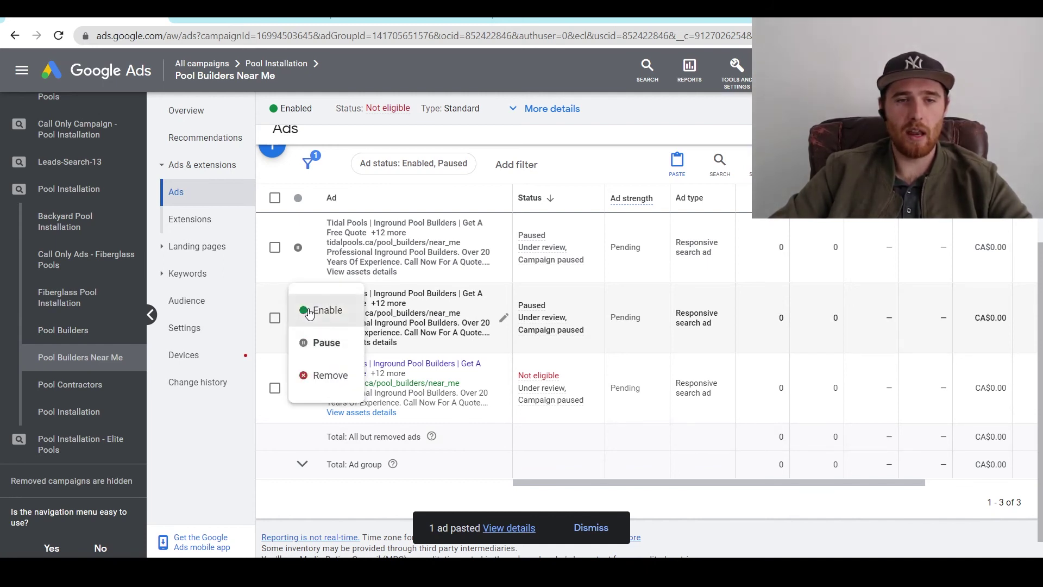
click(327, 342)
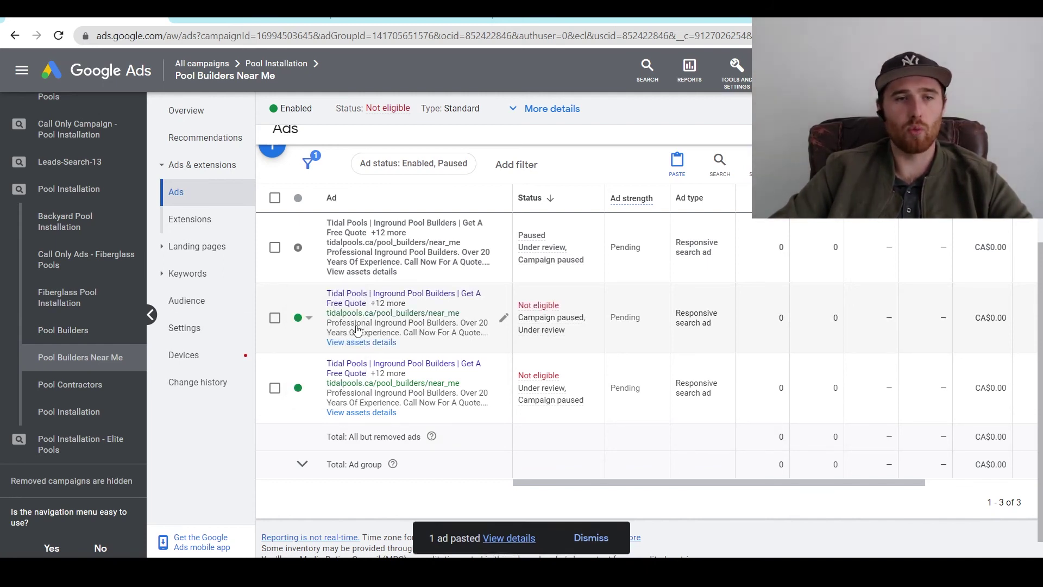
Review the search keywords and the list of ads in the Pool Builders Near Me ad group
click(230, 275)
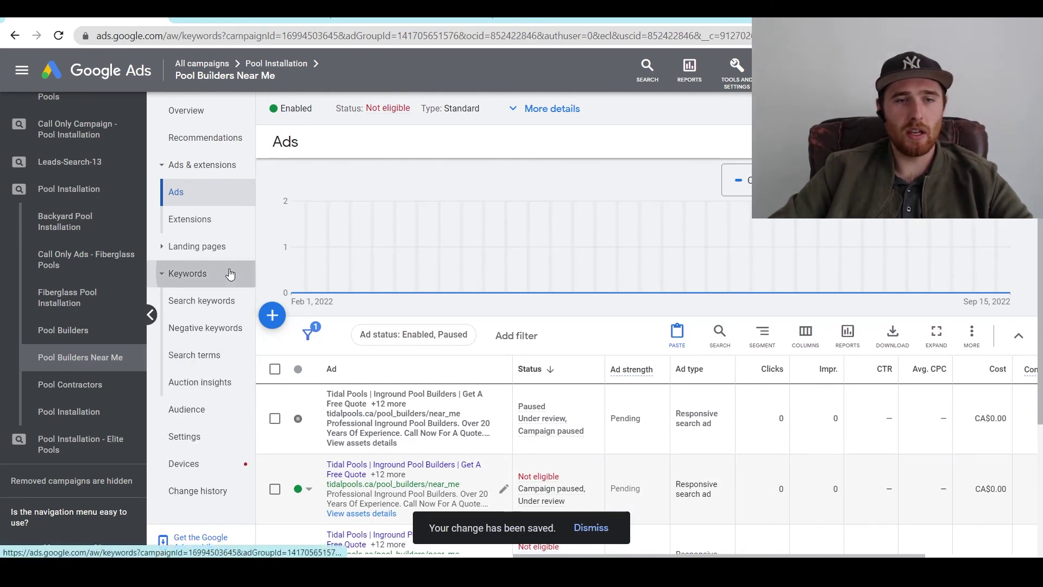
scroll(326, 326, down, 3)
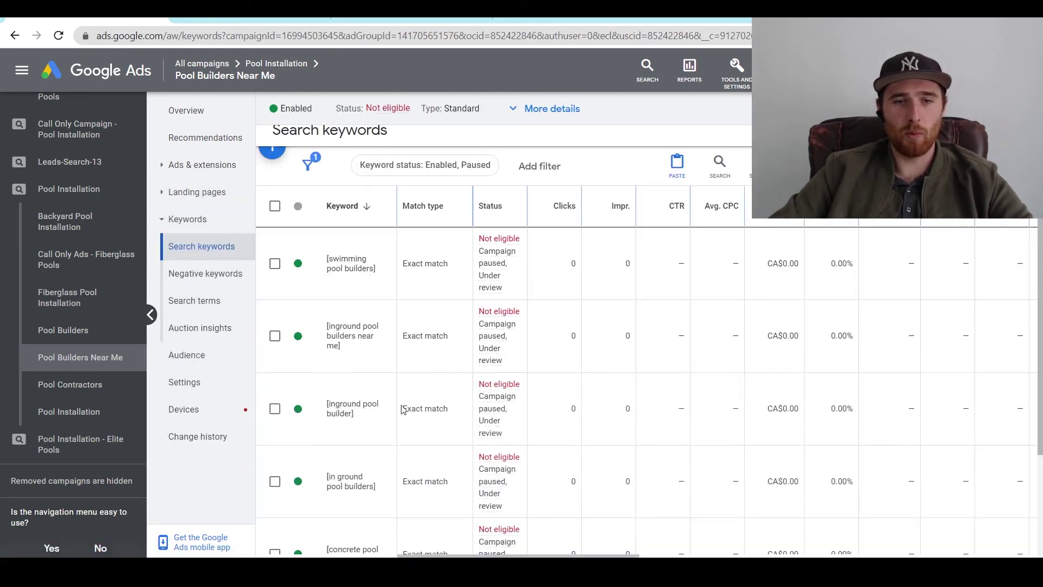
scroll(371, 324, down, 2)
scroll(371, 325, up, 2)
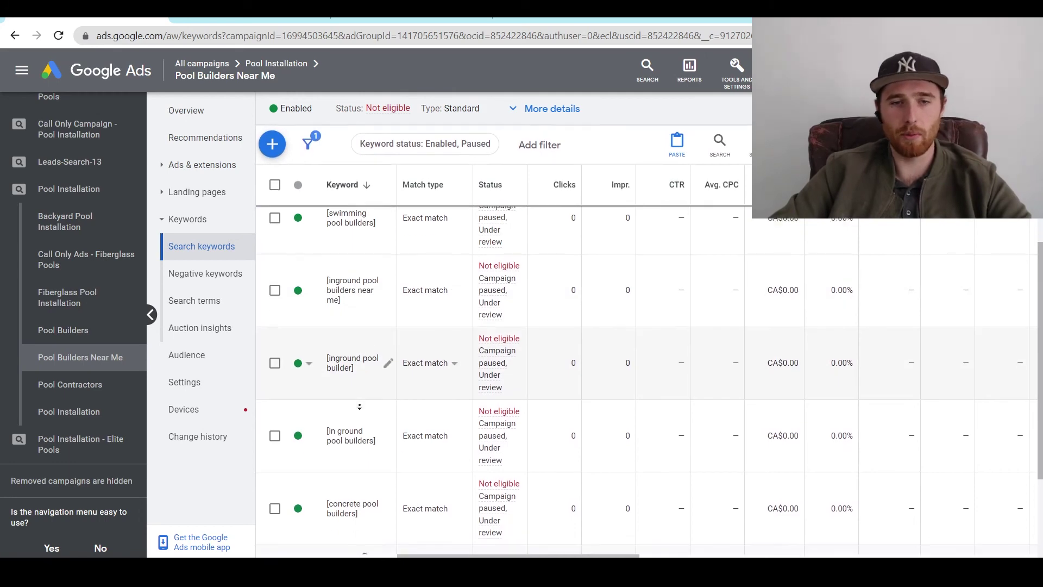
scroll(361, 405, down, 1)
scroll(350, 265, up, 2)
scroll(350, 265, up, 1)
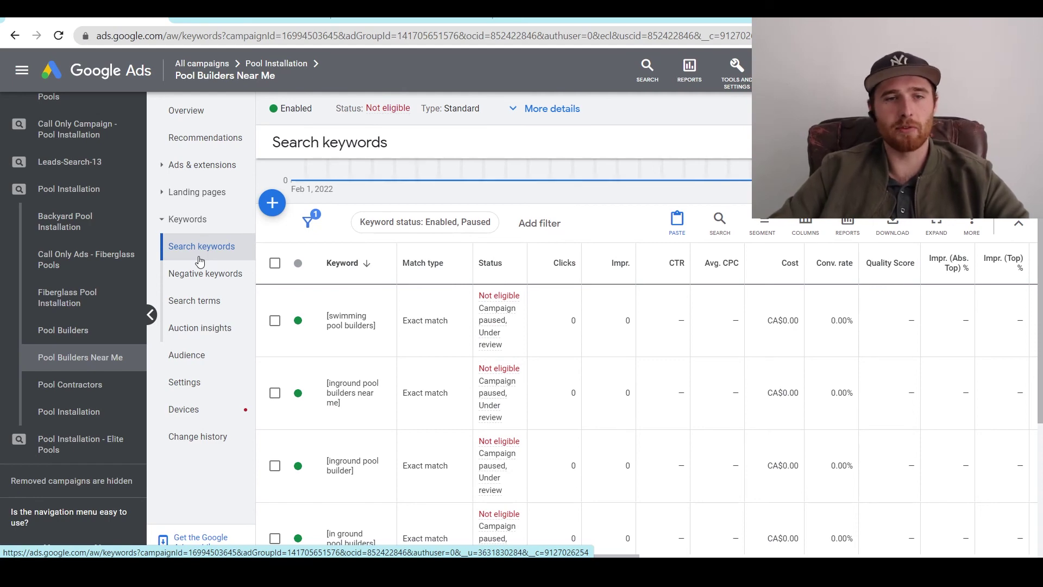
click(234, 166)
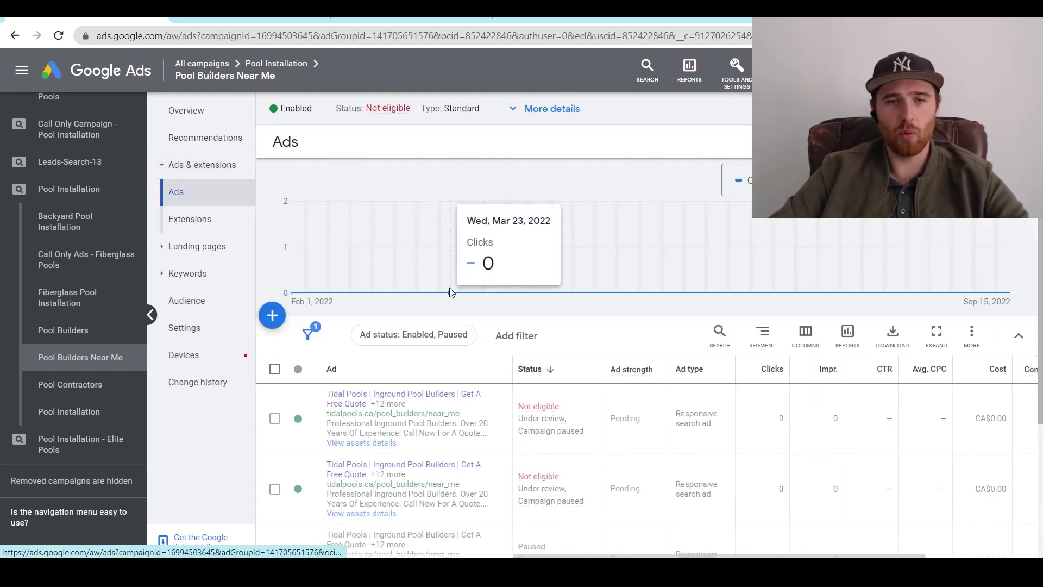
scroll(547, 369, down, 3)
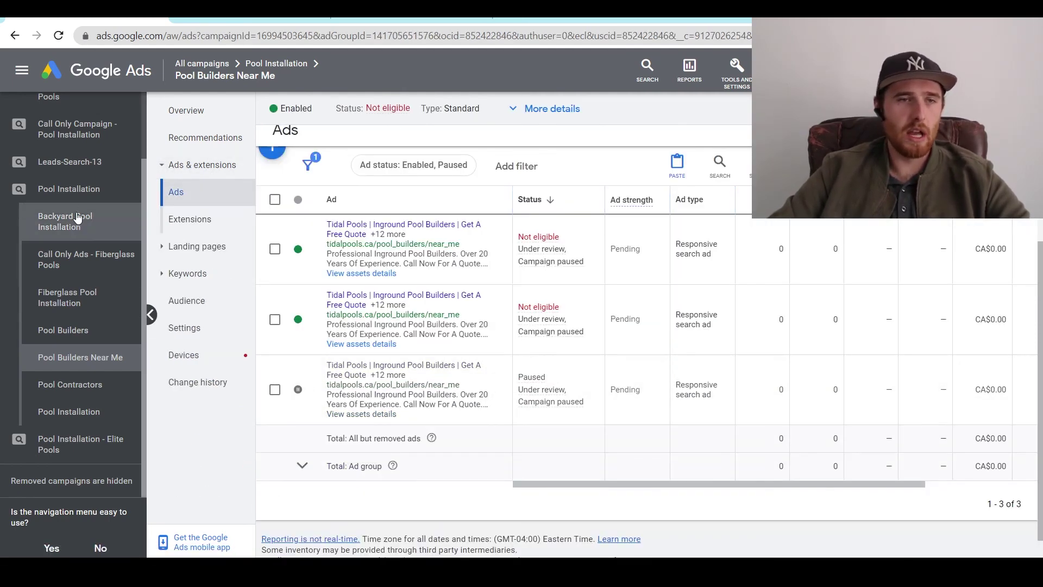
Copy the Pool Builders Near Me ad group from the Pool Installation campaign's list of ad groups
click(79, 191)
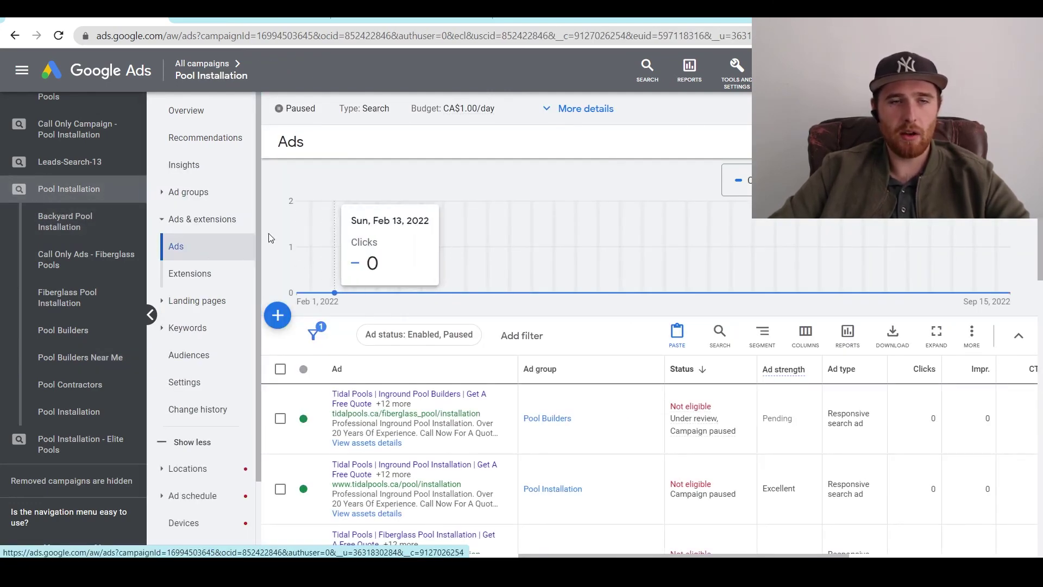
click(220, 192)
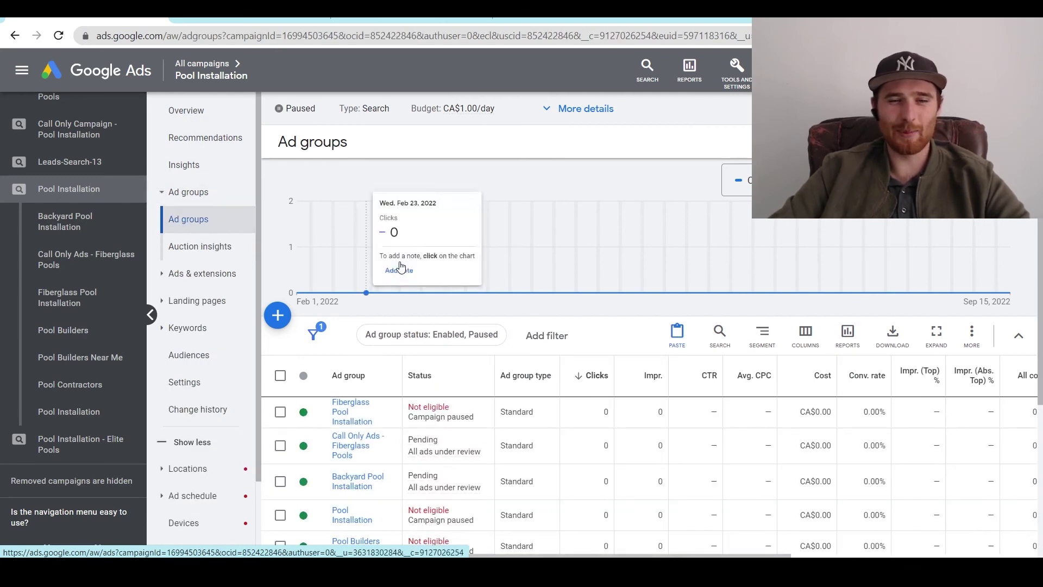
scroll(318, 336, down, 3)
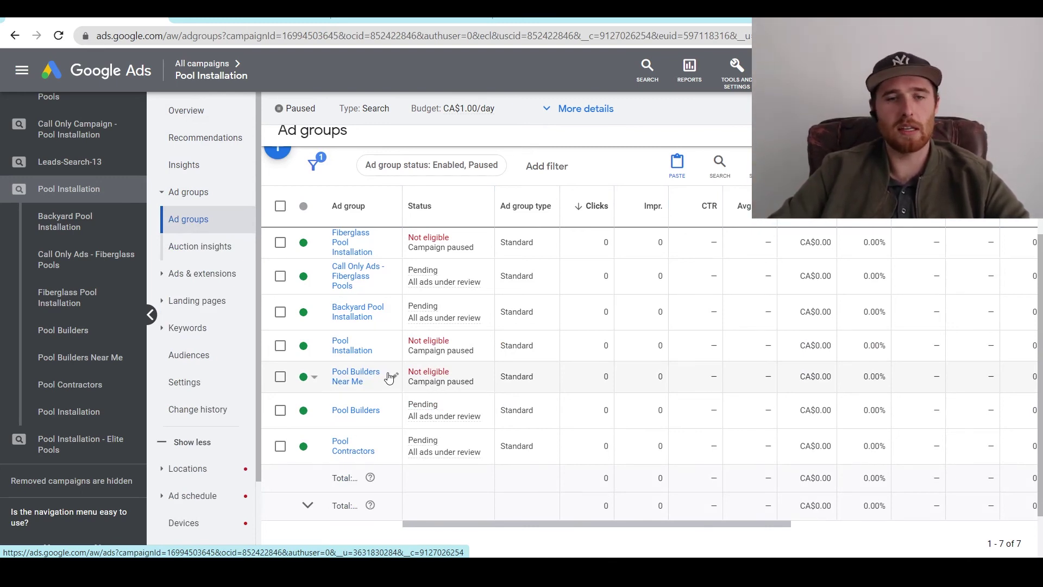
click(279, 377)
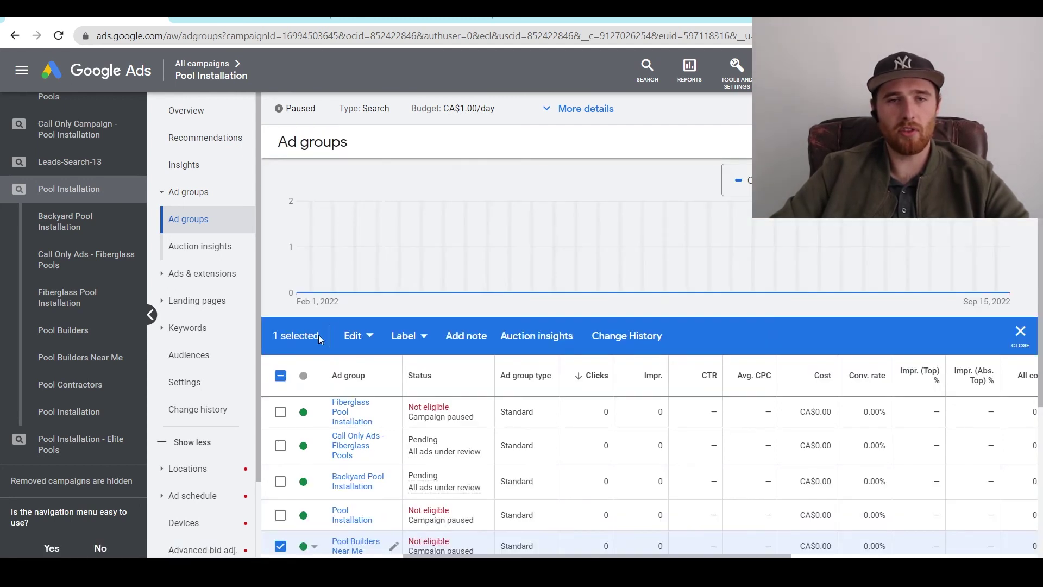
click(352, 336)
click(231, 175)
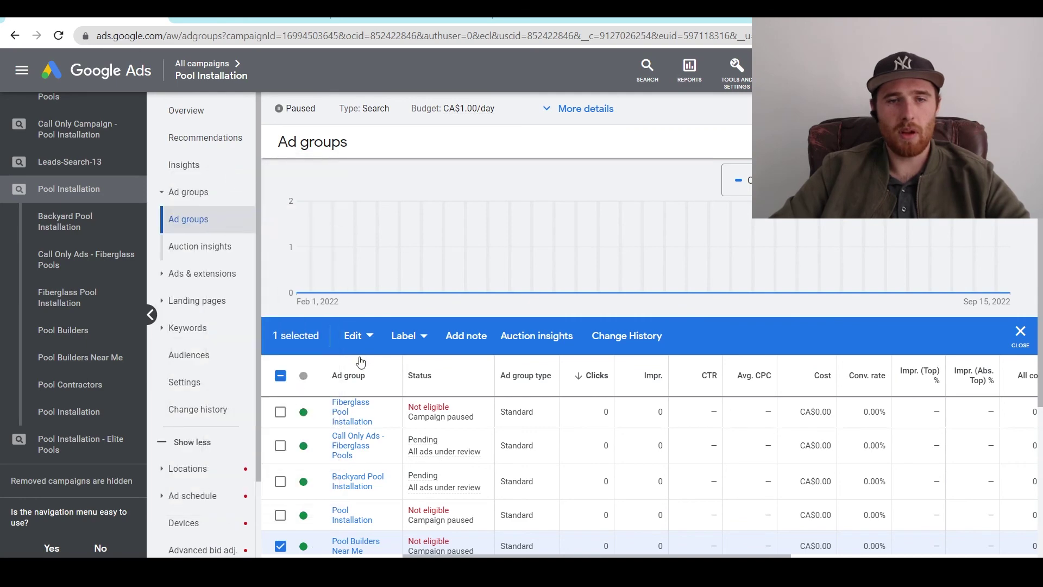
Paste the ad group into the Pool Installation campaign, with new ad groups paused after pasting, and clear the selection
click(359, 339)
click(197, 240)
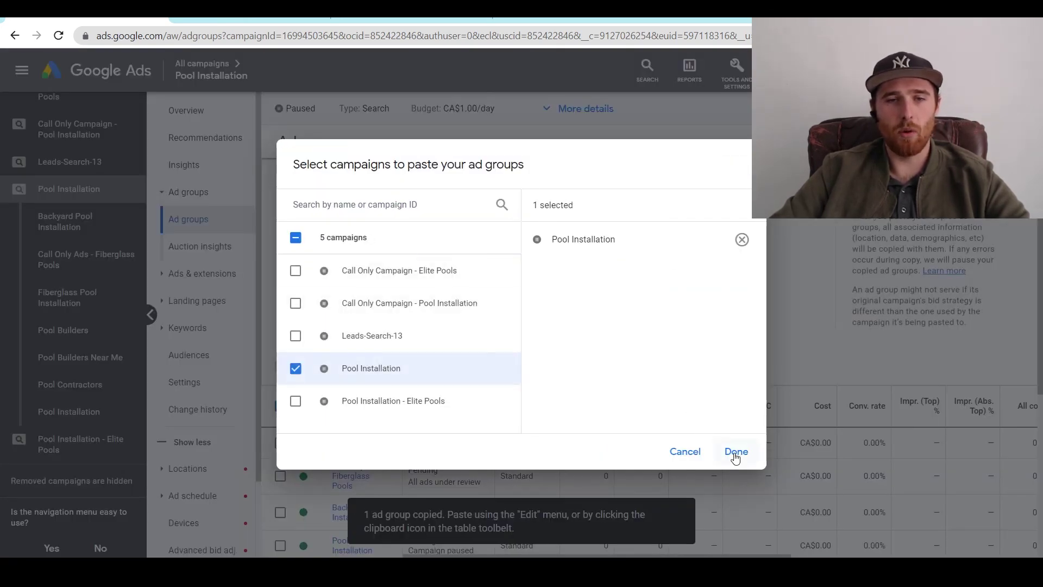
click(735, 452)
click(325, 230)
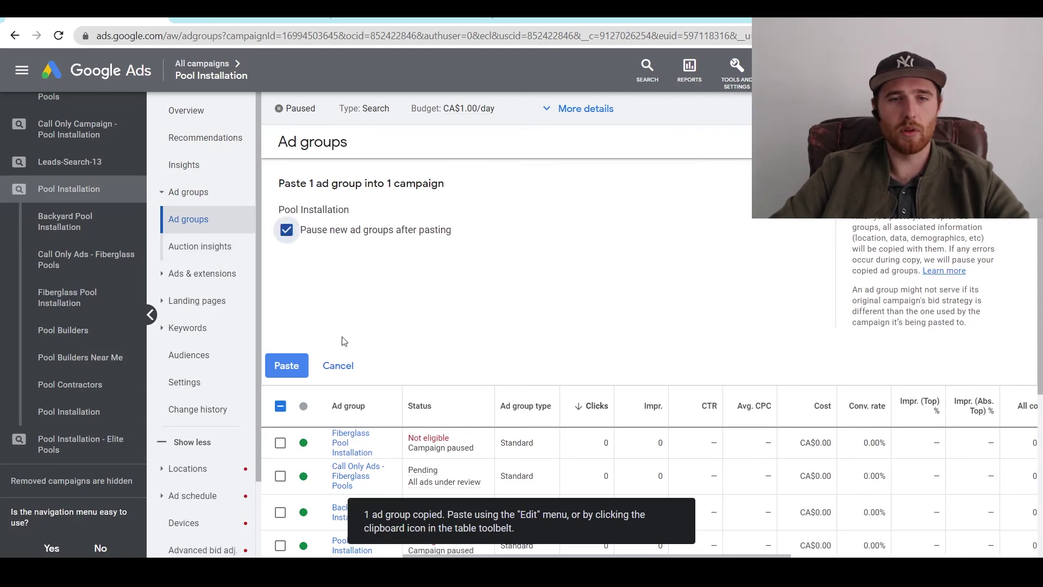
click(299, 368)
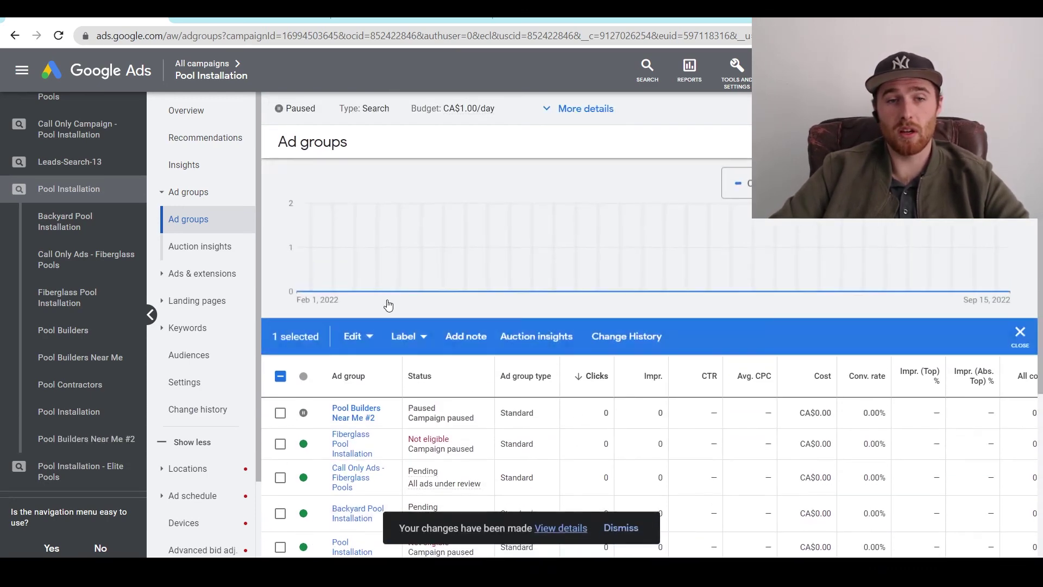
click(280, 376)
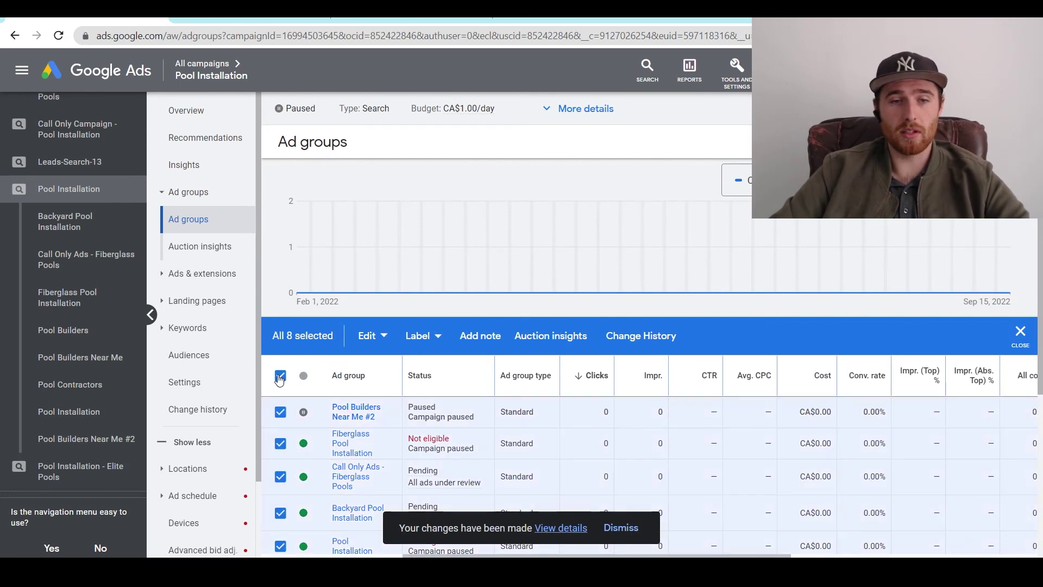
click(280, 376)
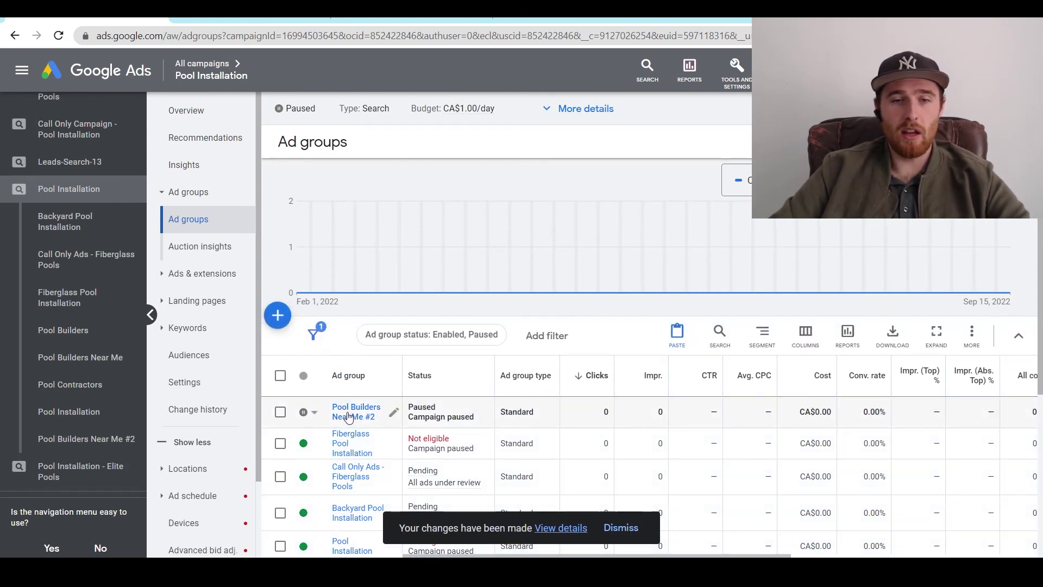
Rename the ad group Pool Builders Near Me #2 as Pool Landscaping
scroll(342, 429, down, 3)
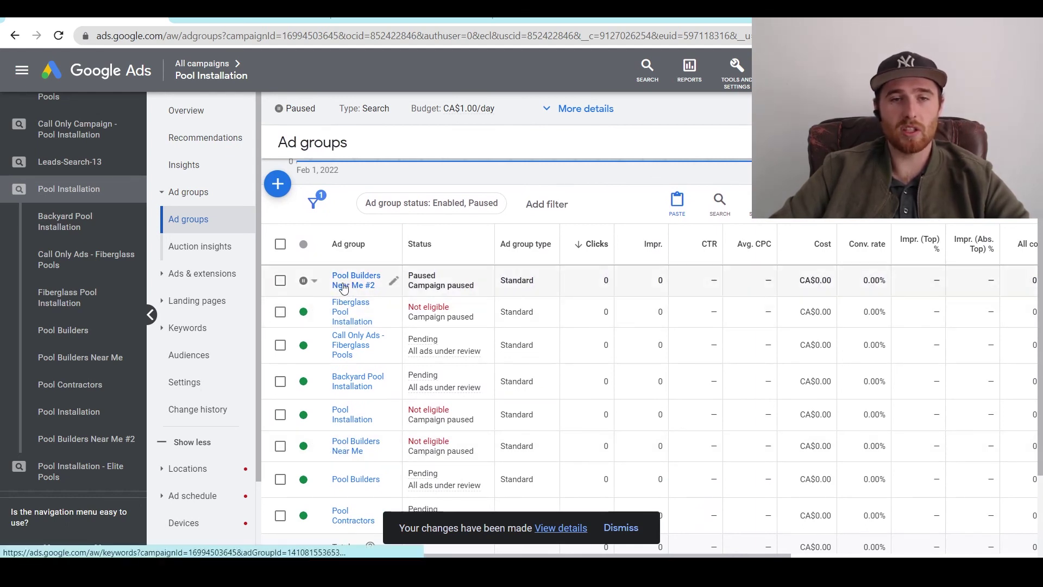
click(392, 283)
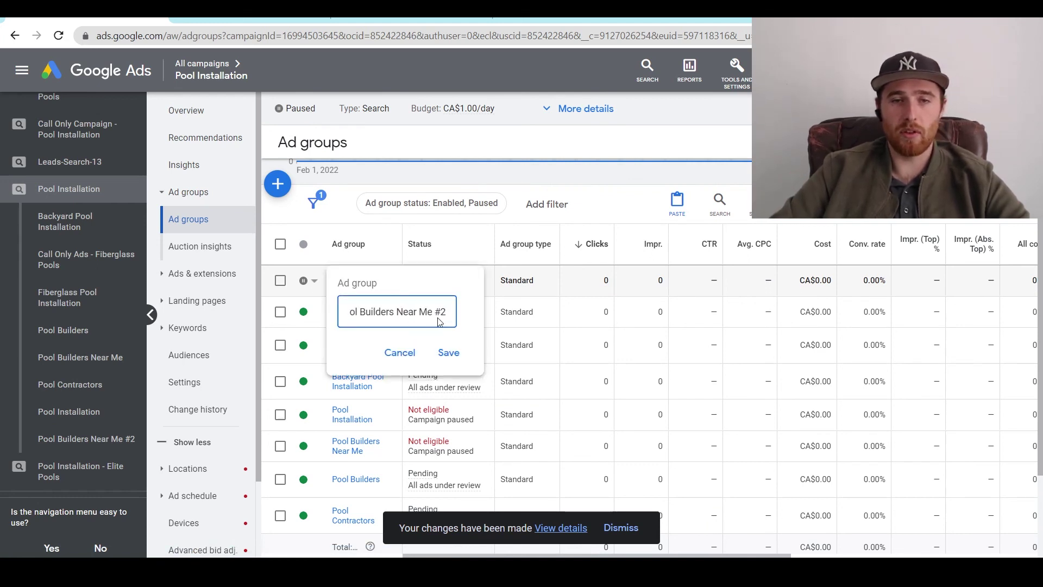
drag(432, 315, 375, 318)
text(Lan)
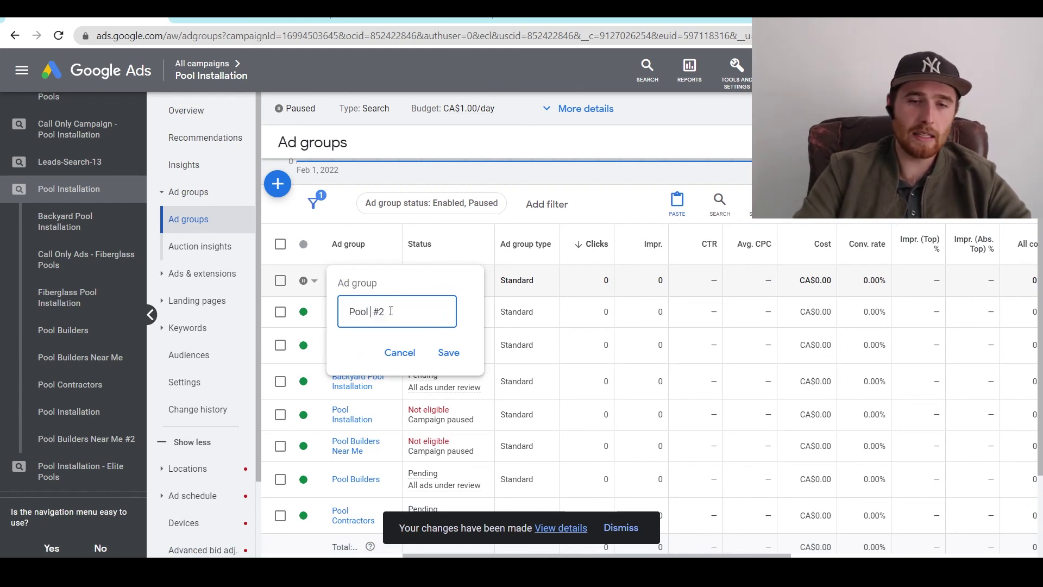
text(dscaping)
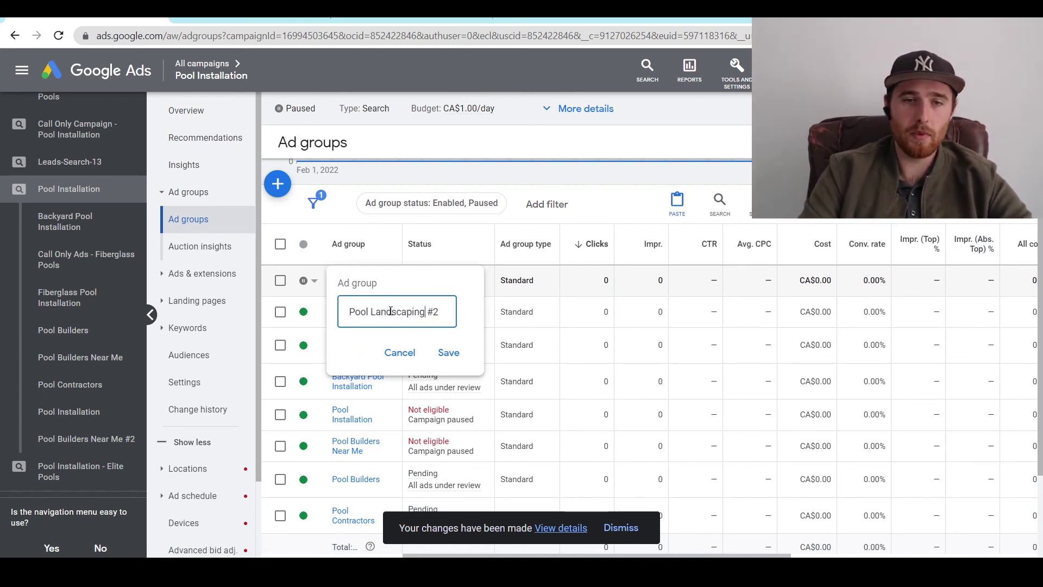
key(Delete)
key(Delete)
key(Delete)
key(Return)
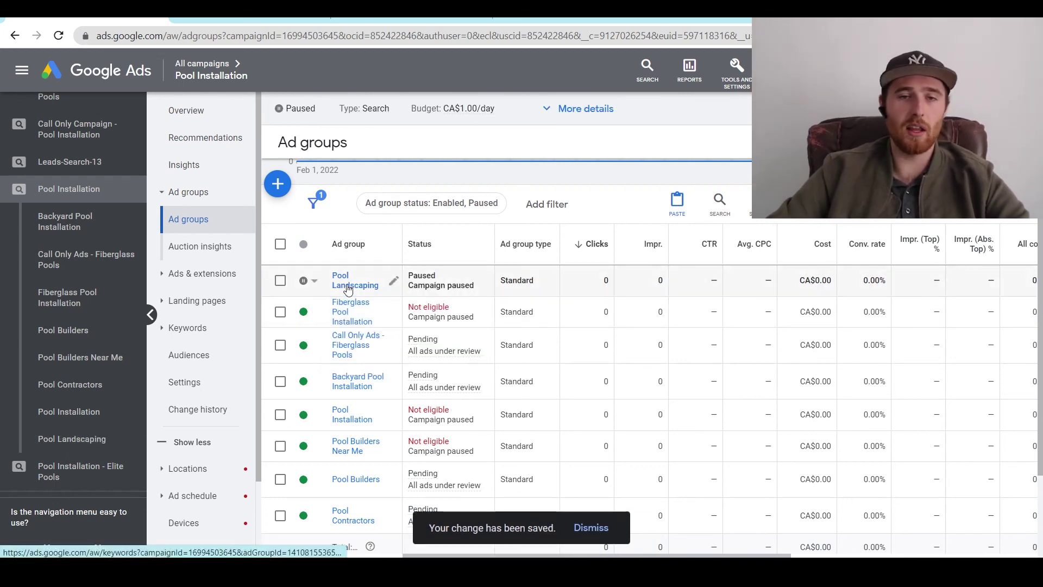
Enable the Pool Landscaping ad group and open its list of ads
click(306, 283)
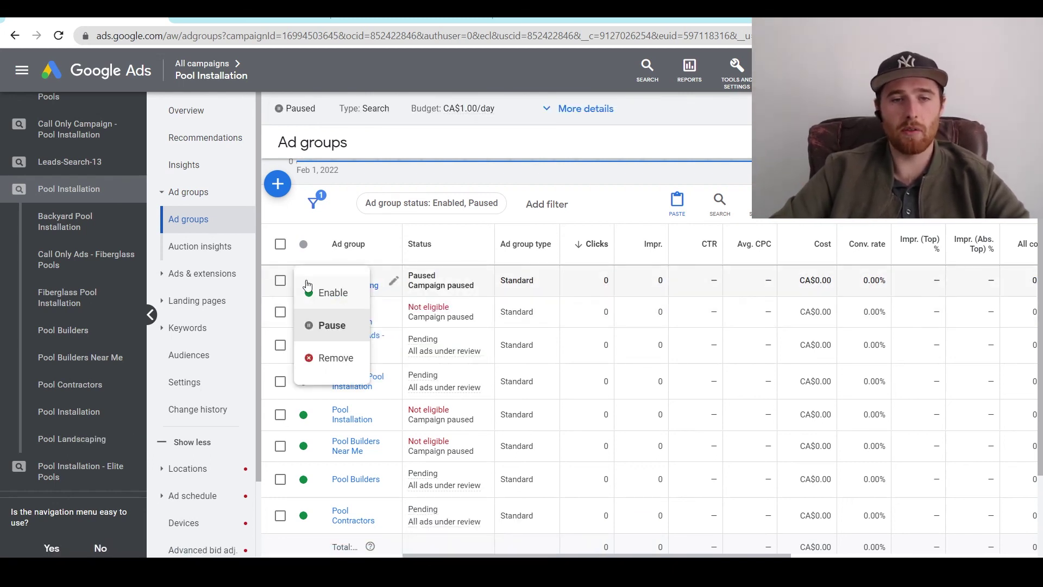
click(317, 293)
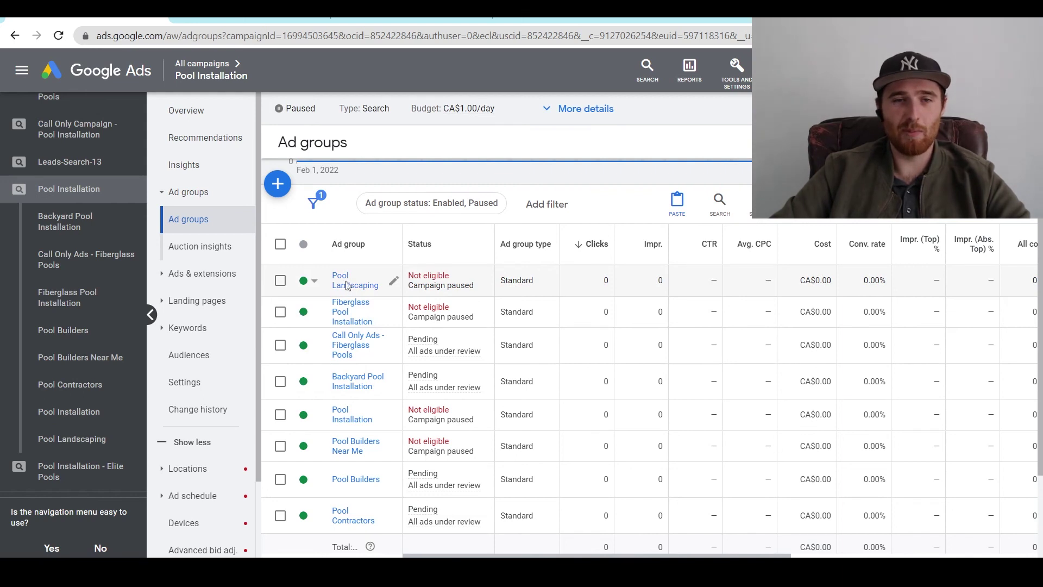
click(348, 282)
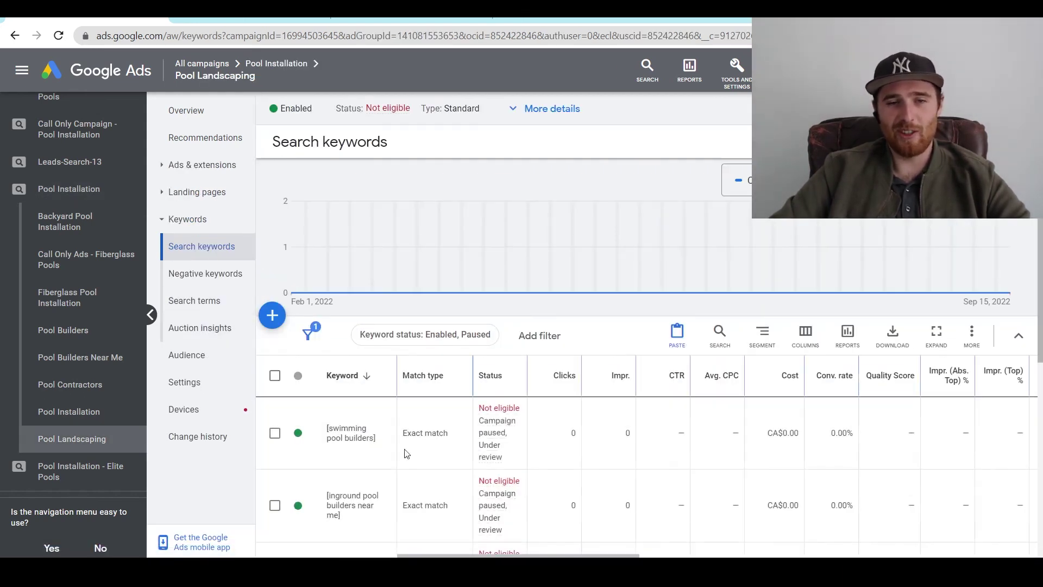
click(238, 166)
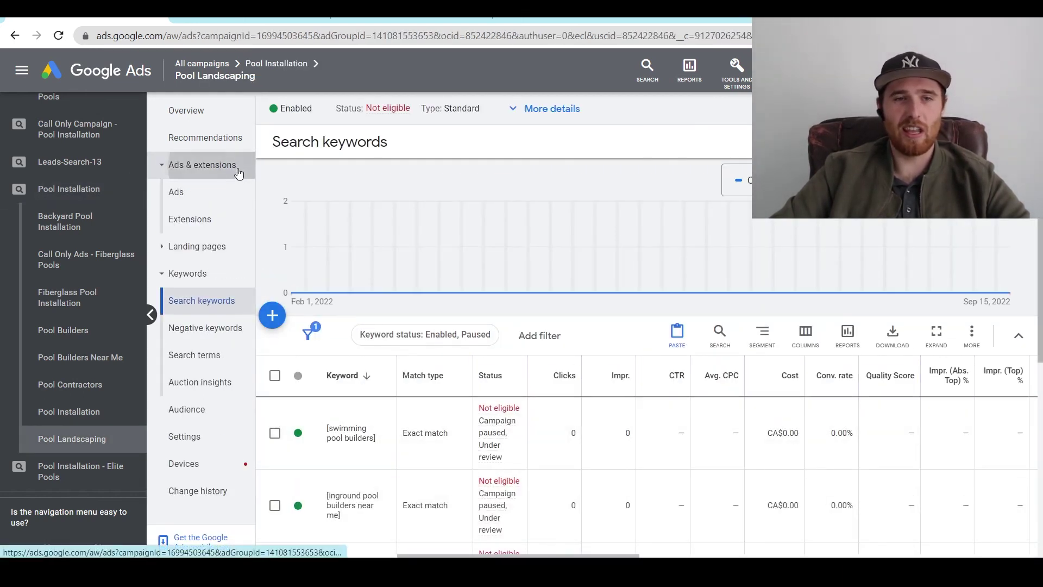